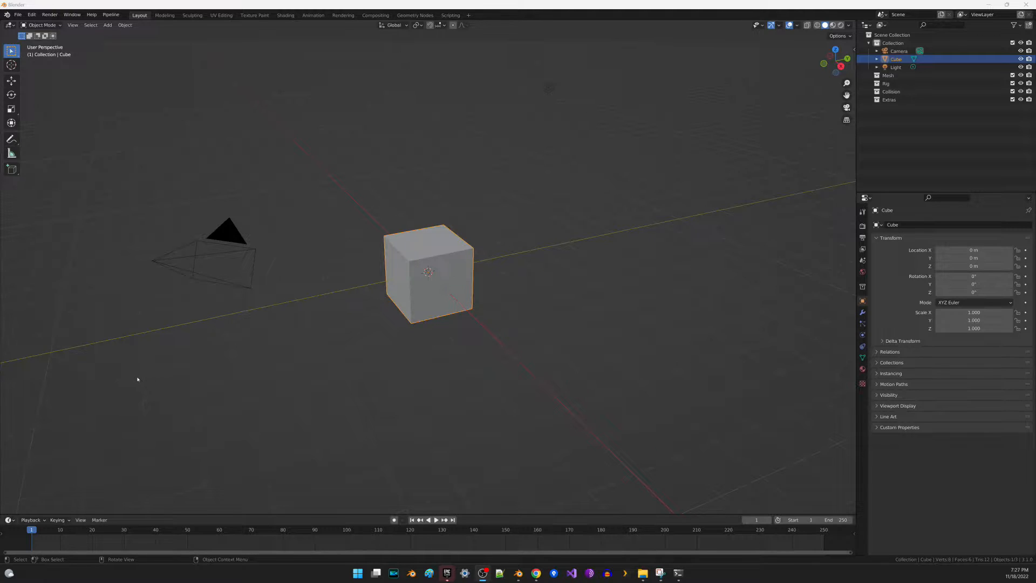
Step: Delete the default cube from the scene
left_click(138, 376)
left_click(136, 374)
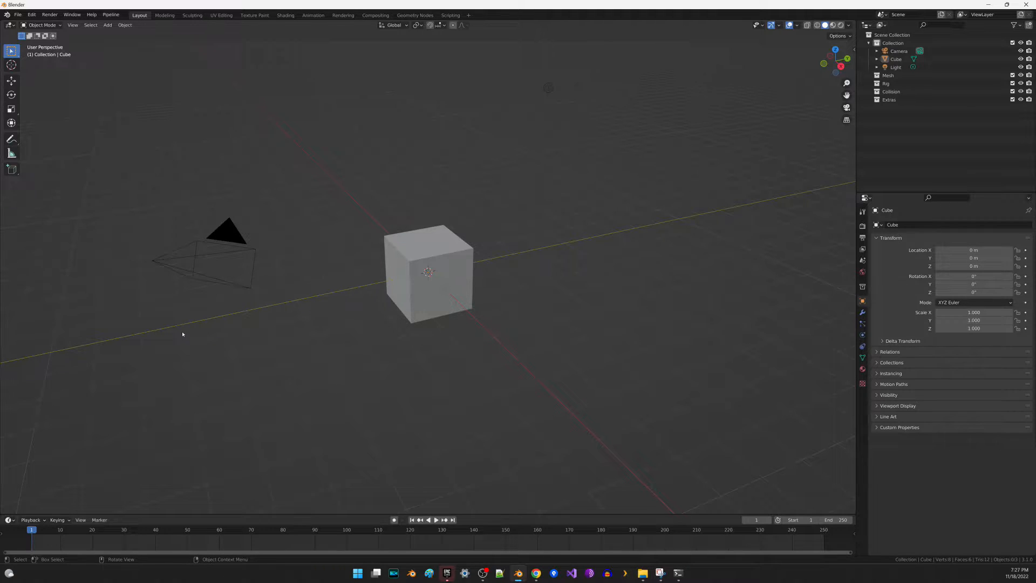
left_click(440, 251)
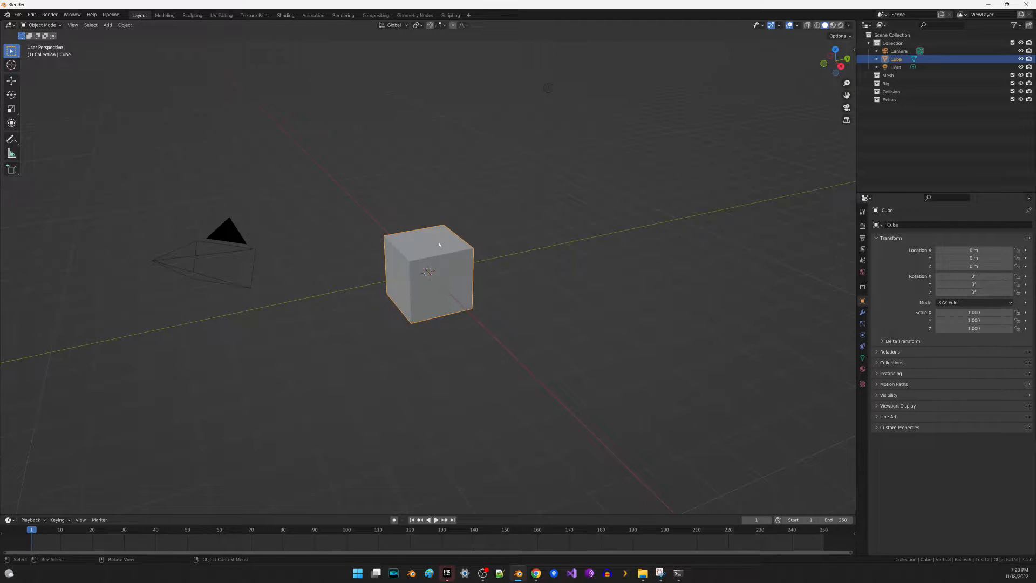
key("x")
left_click(562, 324)
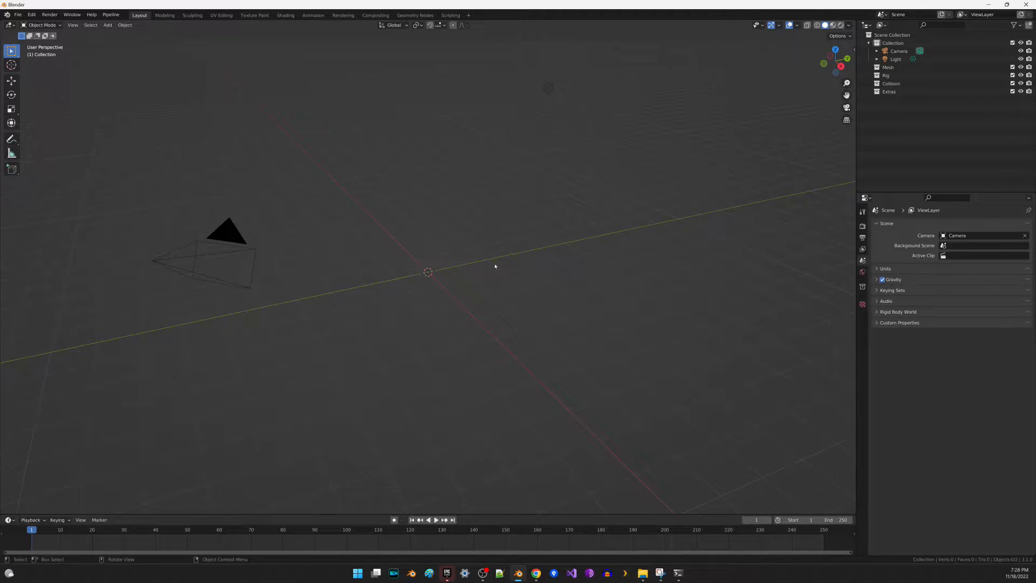
Step: Set the scene's unit scale to 0.01
left_click(929, 270)
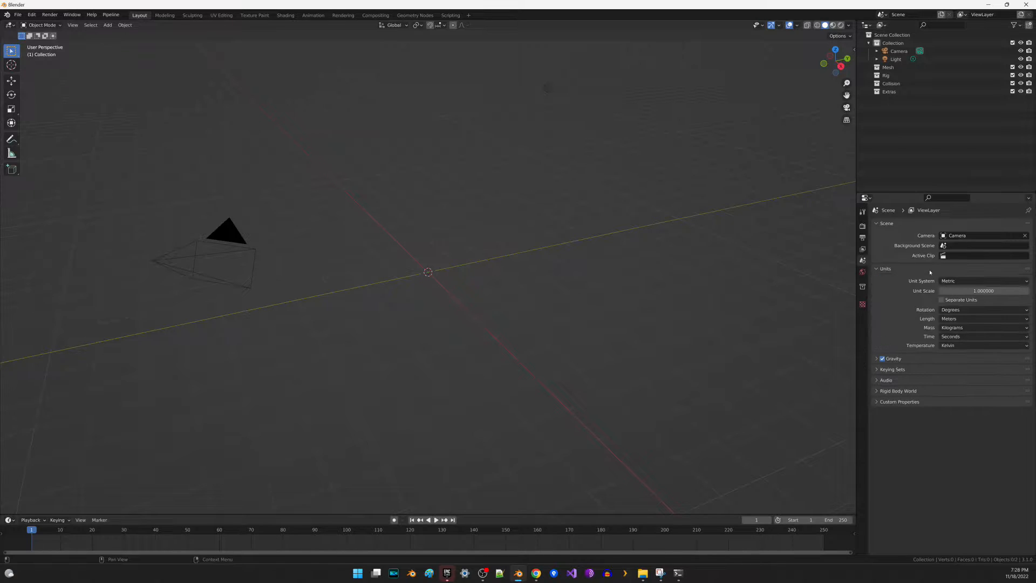
left_click(962, 291)
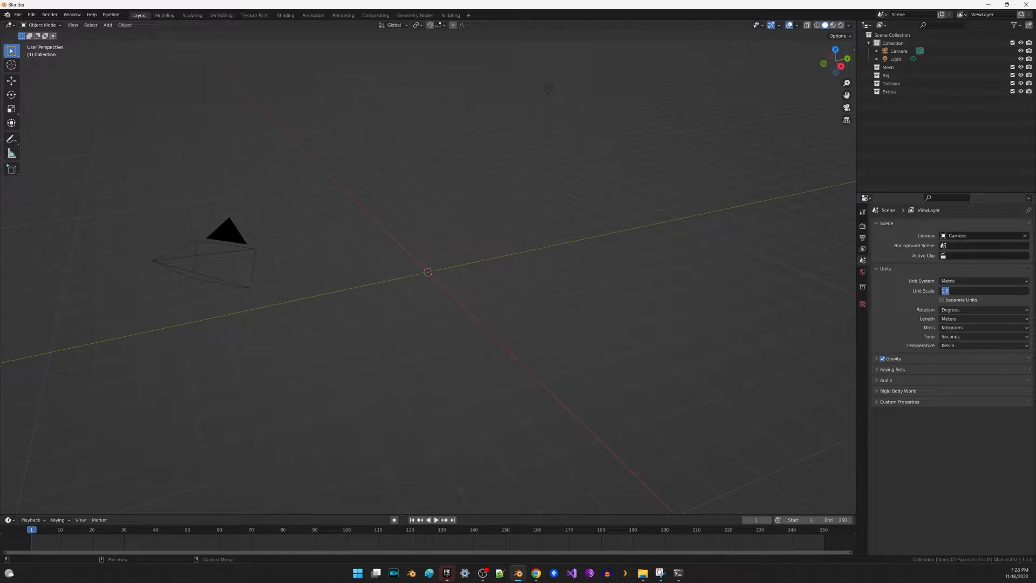
key("BackSpace")
type(".0")
key("BackSpace")
key("Return")
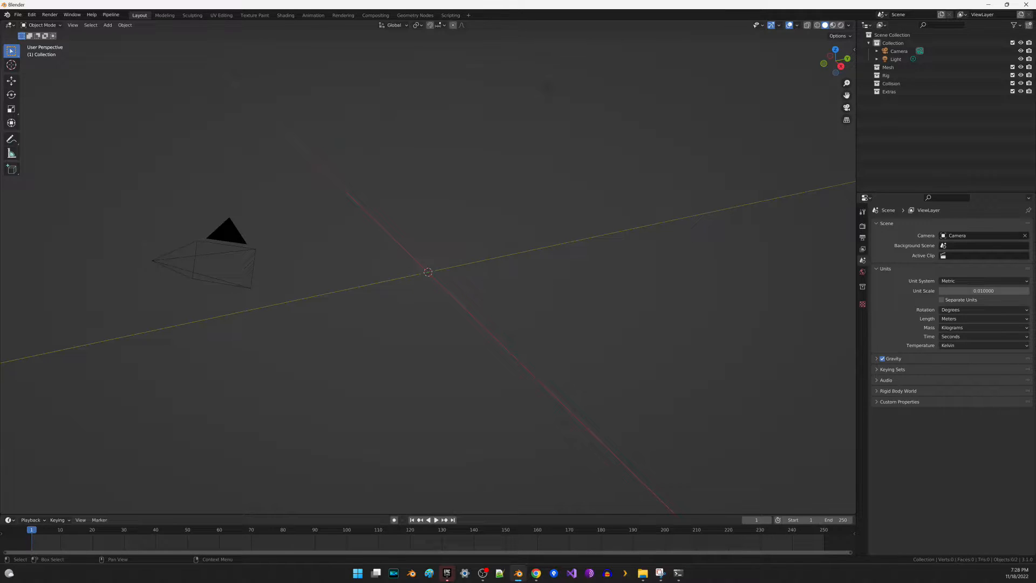
Step: Add a cylinder mesh at the world origin
left_click(107, 25)
mouse_move(120, 34)
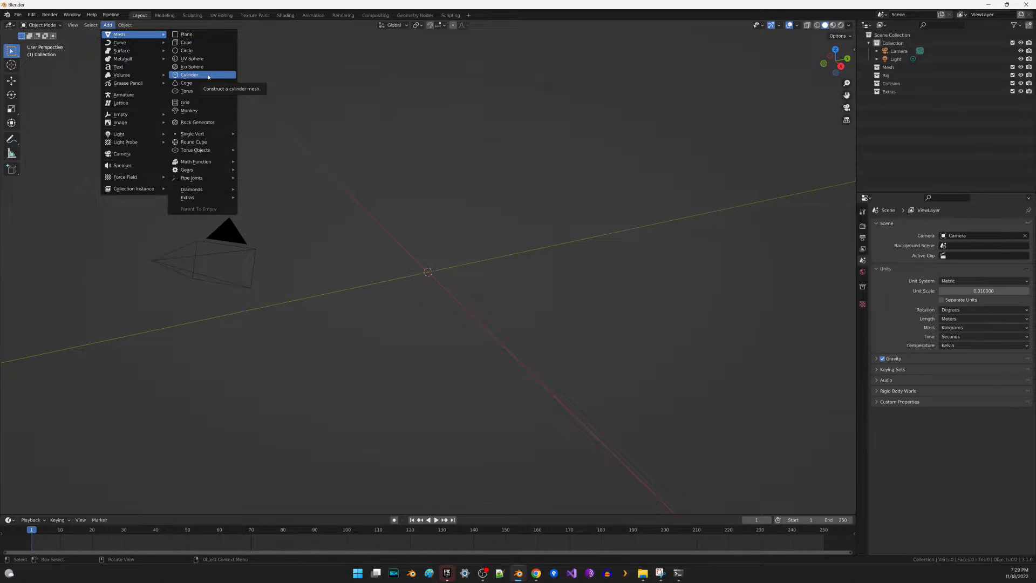
left_click(209, 77)
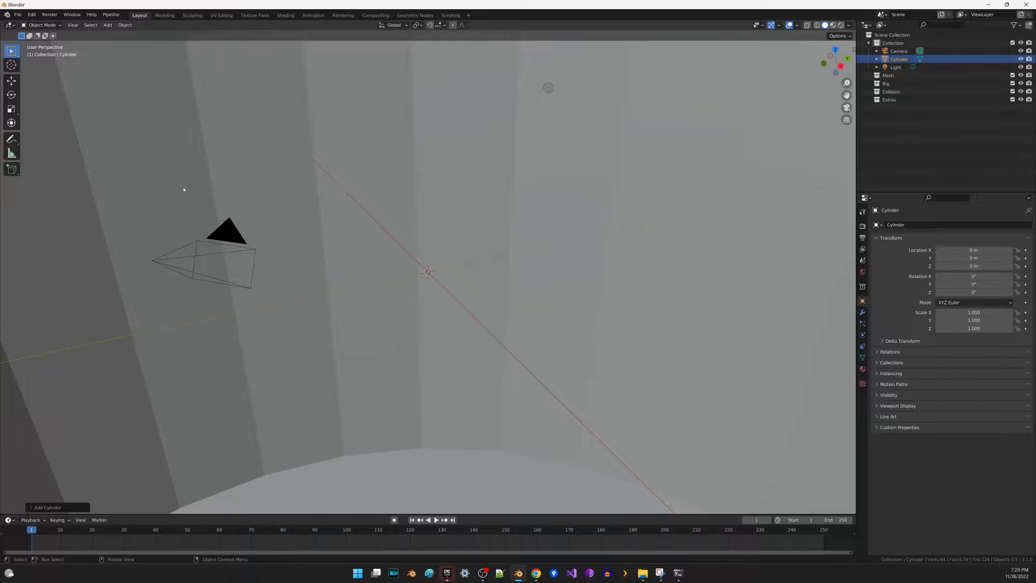
scroll(185, 195, "down", 4)
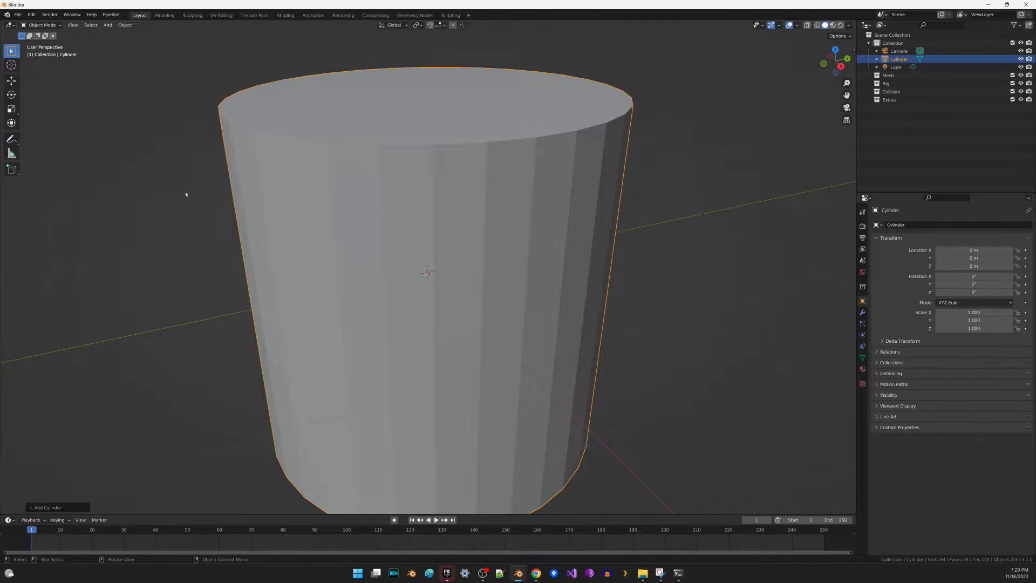
Step: Move the cylinder up 1 m along Z and show its transform values in the viewport
key("KP_1")
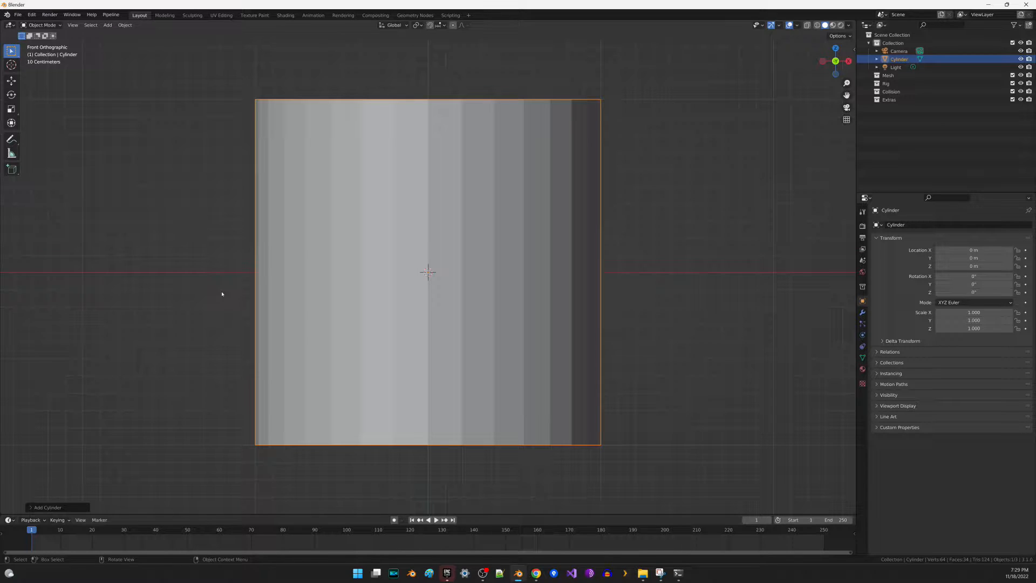
key("g")
key("z")
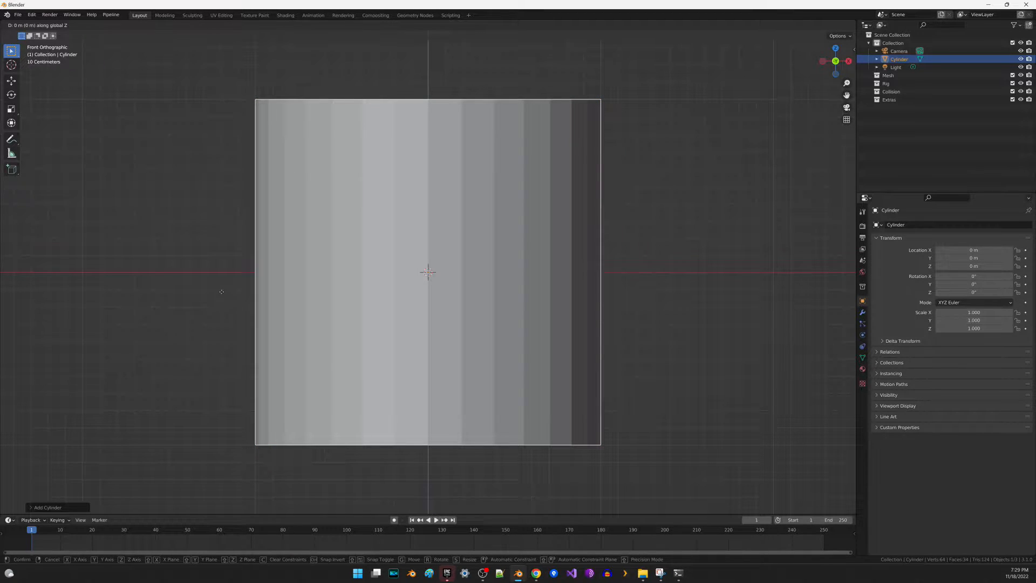
type("1")
key("Return")
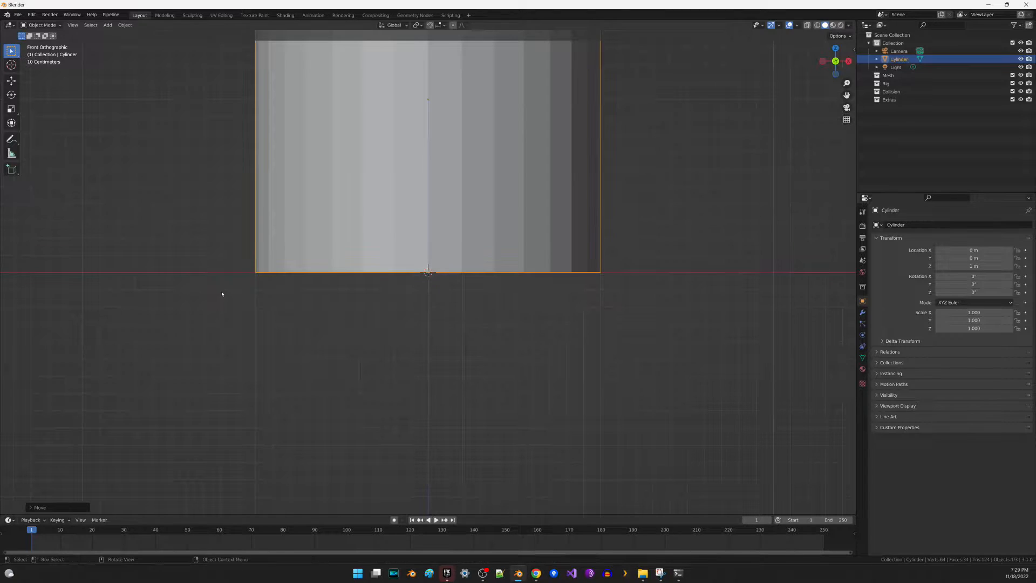
key("n")
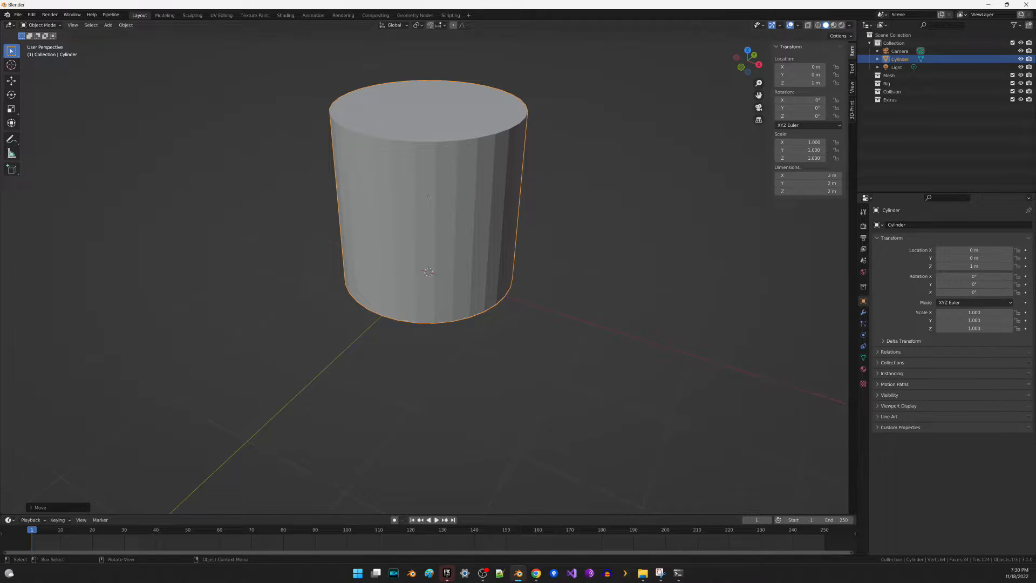
Step: Switch to the Modeling workspace and delete the cylinder's top face
left_click(365, 220)
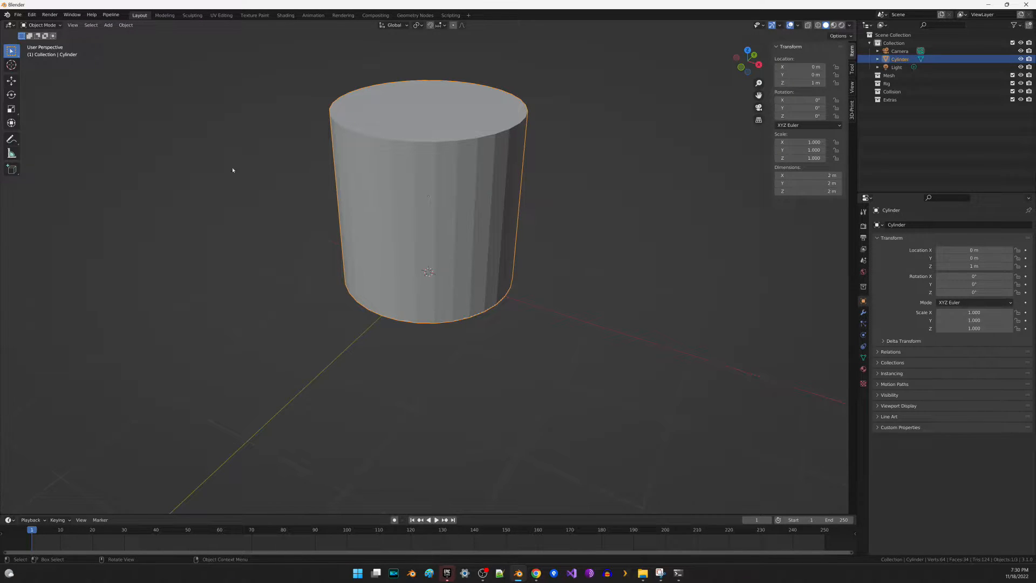
left_click(164, 15)
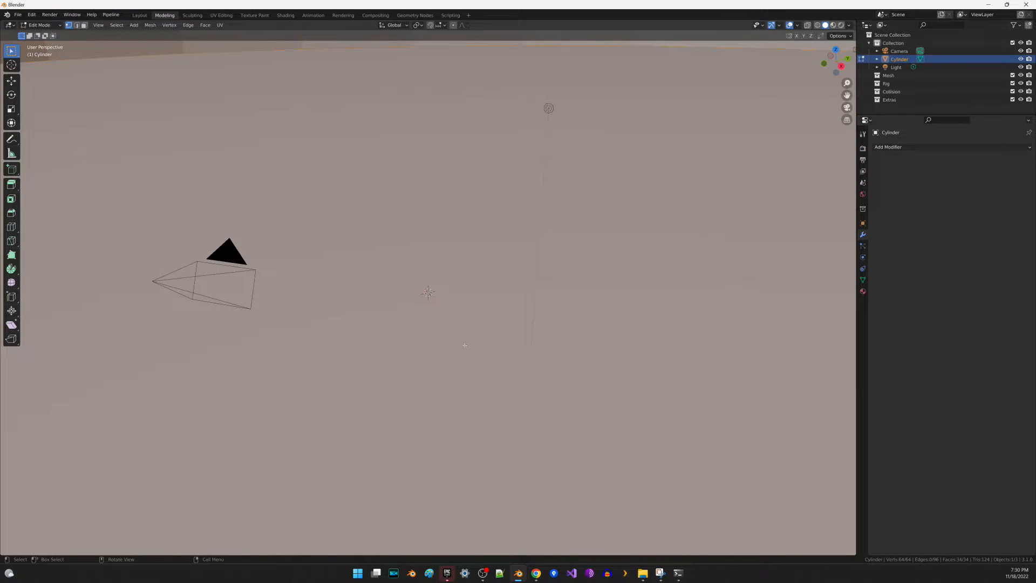
key("KP_Decimal")
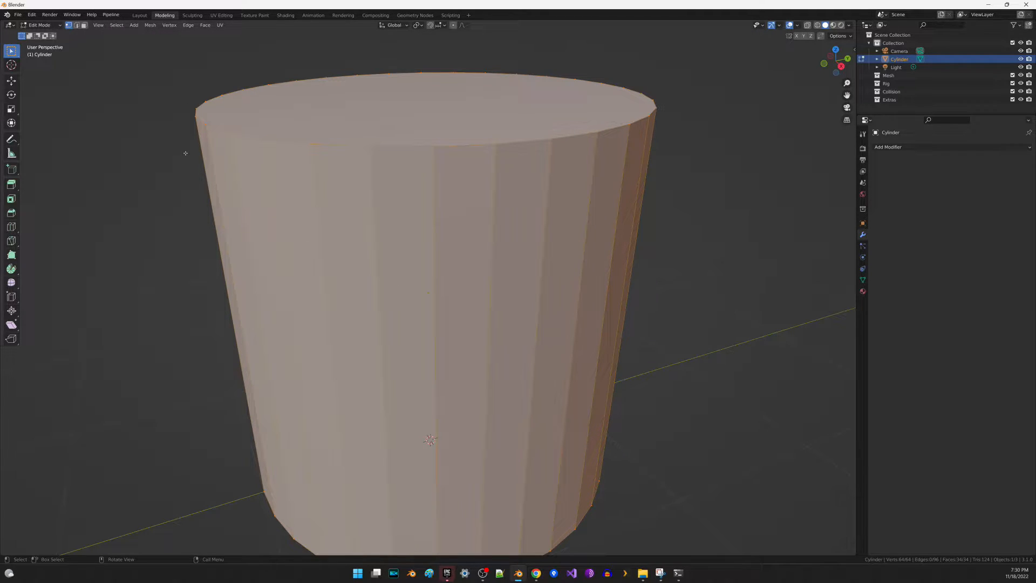
key("alt+a")
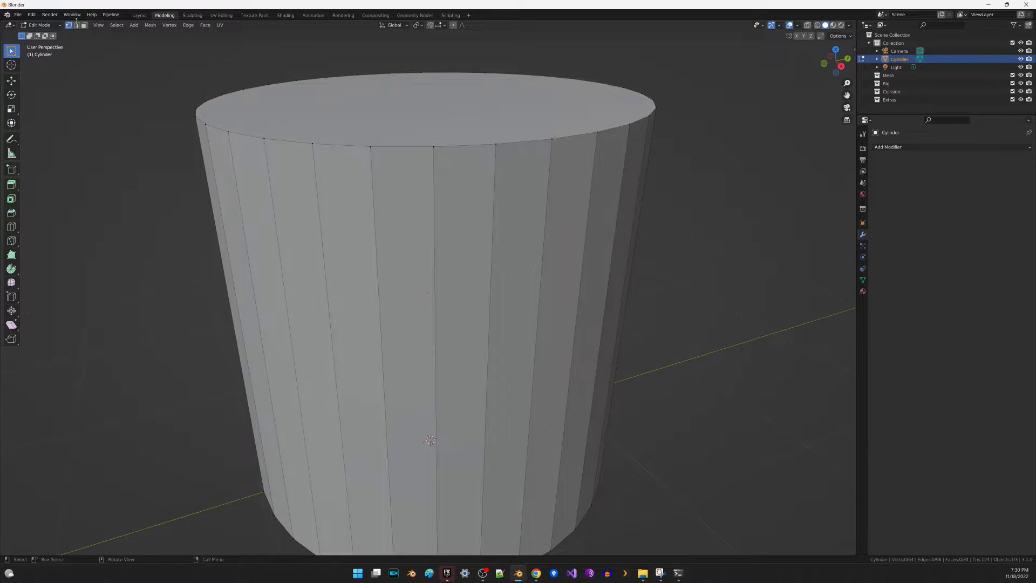
left_click(83, 24)
left_click(252, 110)
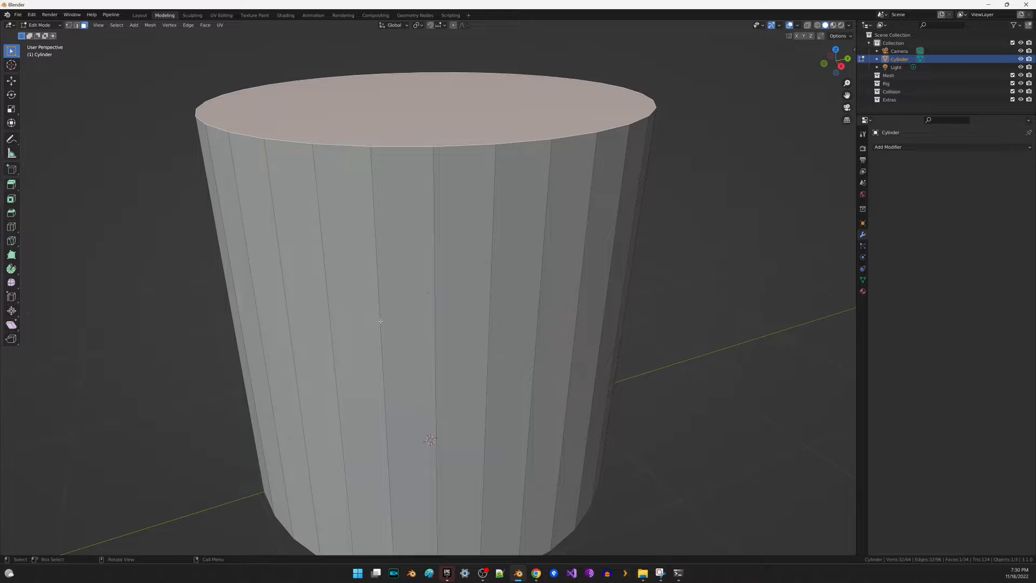
key("x")
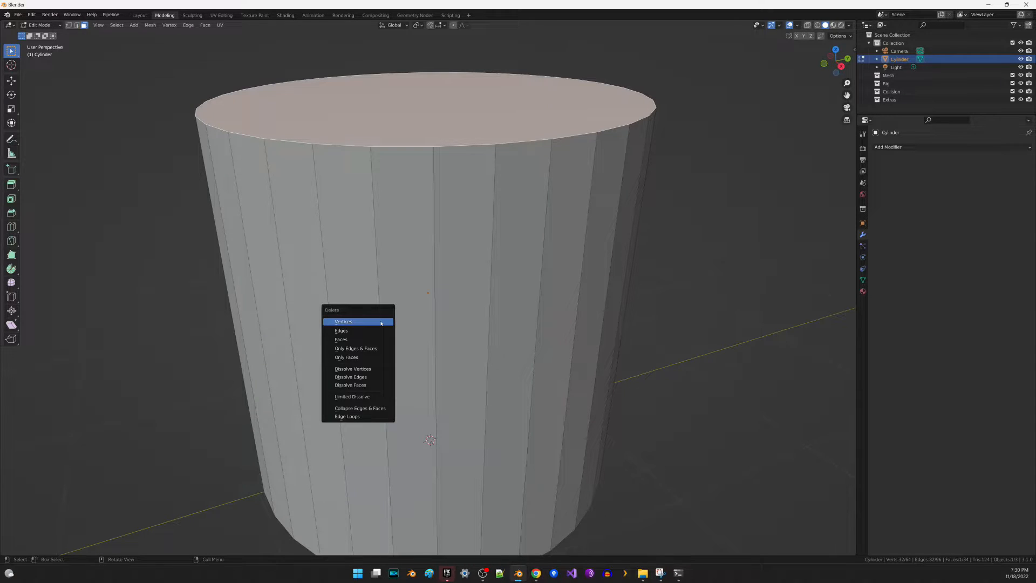
left_click(381, 339)
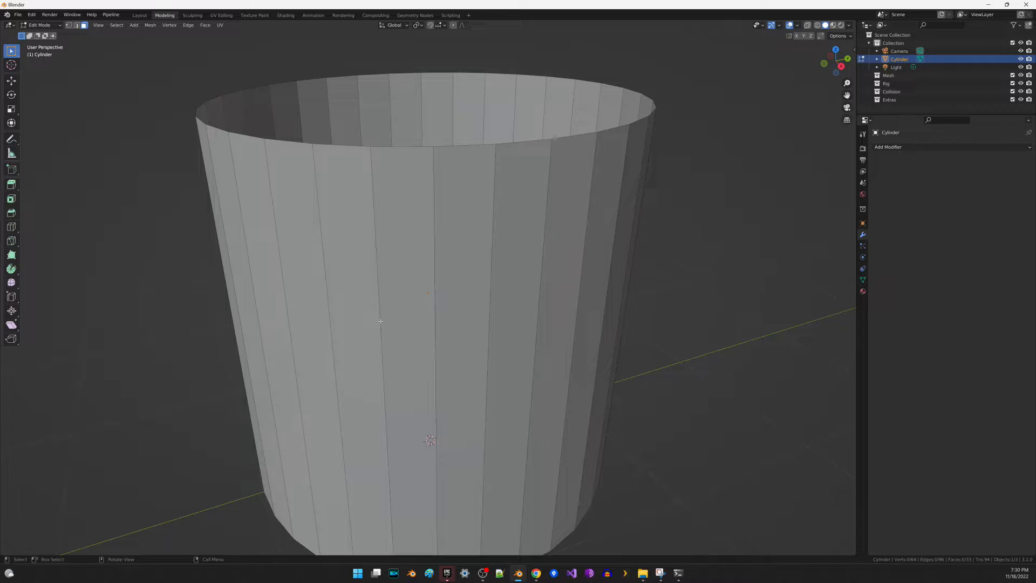
Step: Add an ico sphere with 4 subdivisions to the cylinder's mesh, at a Z location of about 3.04 m
scroll(381, 321, "down", 4)
left_click(133, 25)
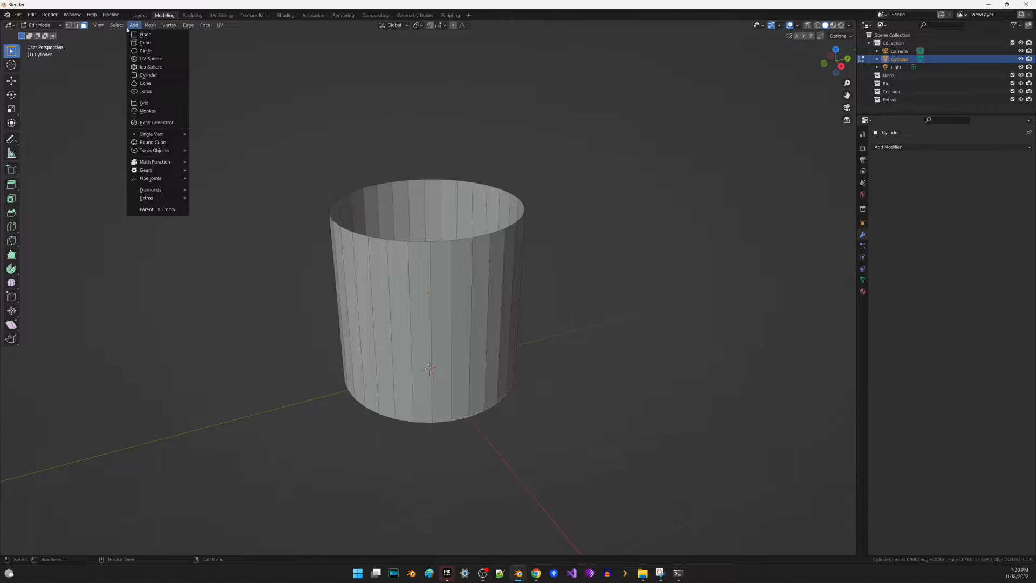
left_click(151, 66)
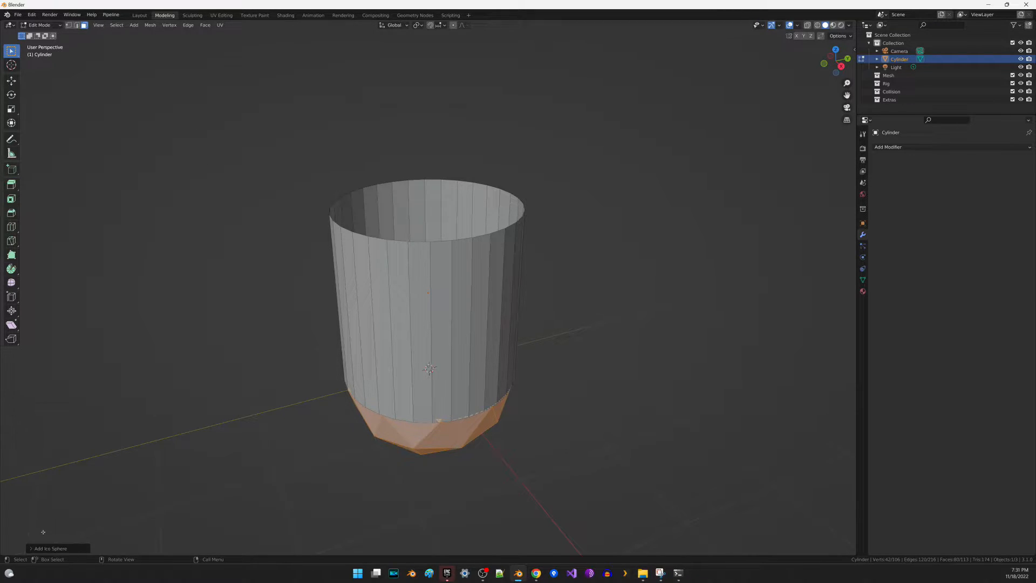
left_click(55, 548)
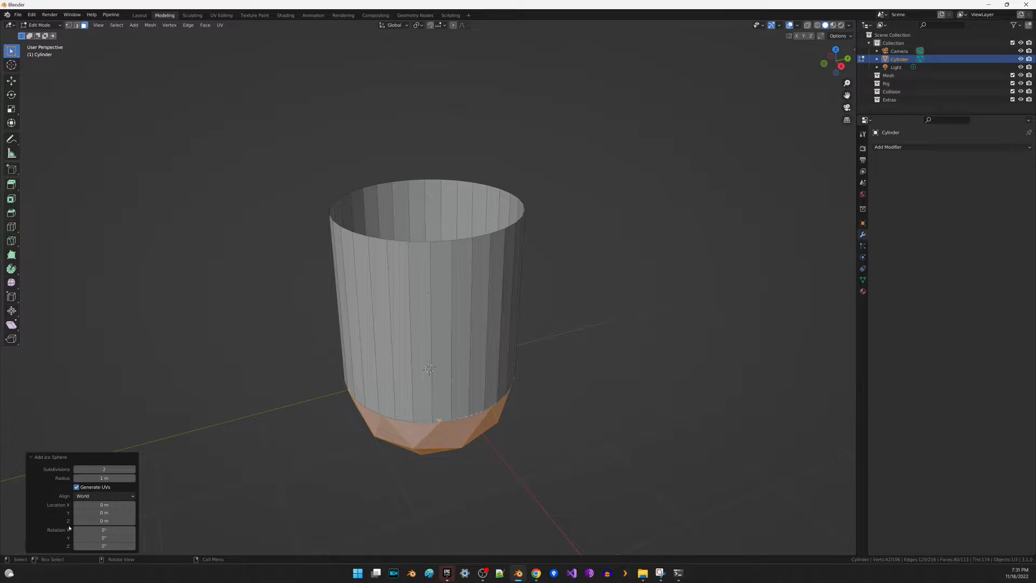
left_click_drag(83, 519, 142, 519)
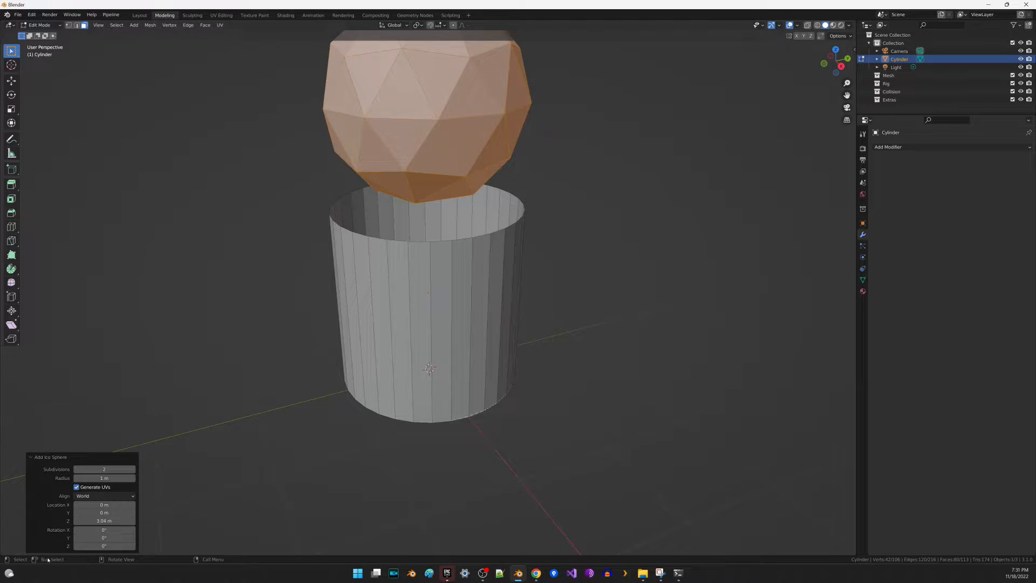
left_click(134, 469)
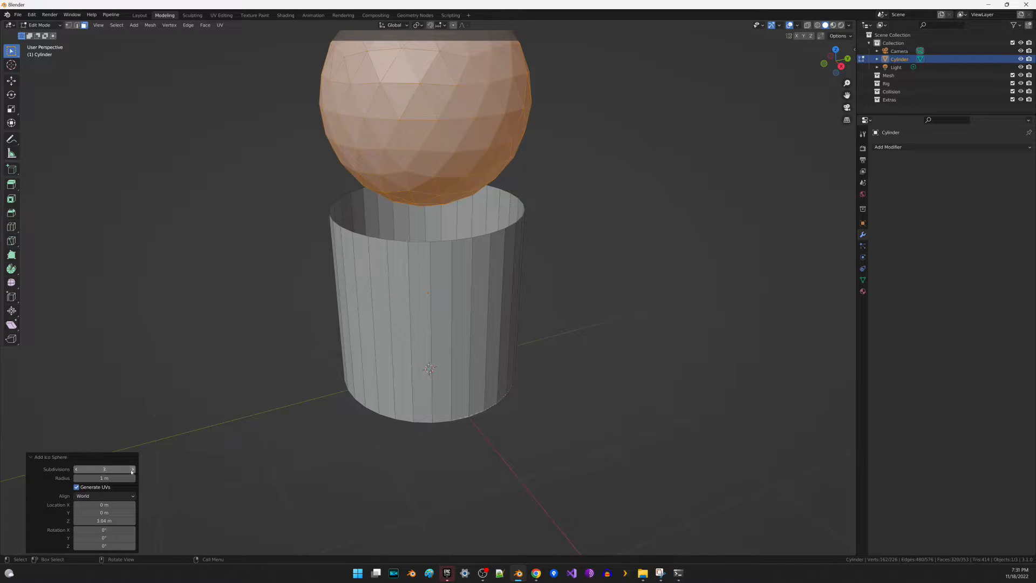
left_click(133, 470)
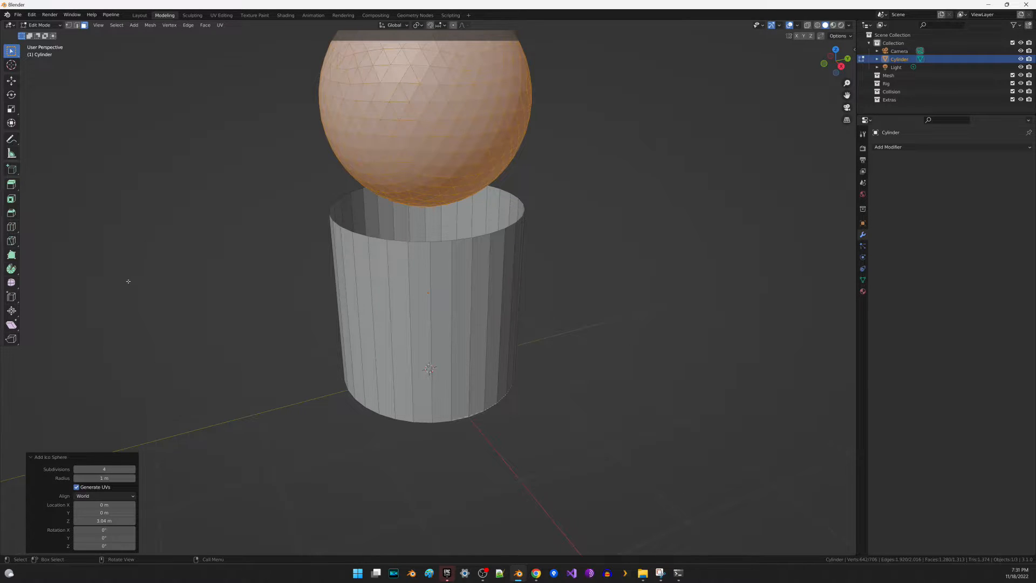
Step: Turn on X-ray in front view and delete the faces of the ico sphere's lower half
middle_click_drag(267, 225, 242, 240)
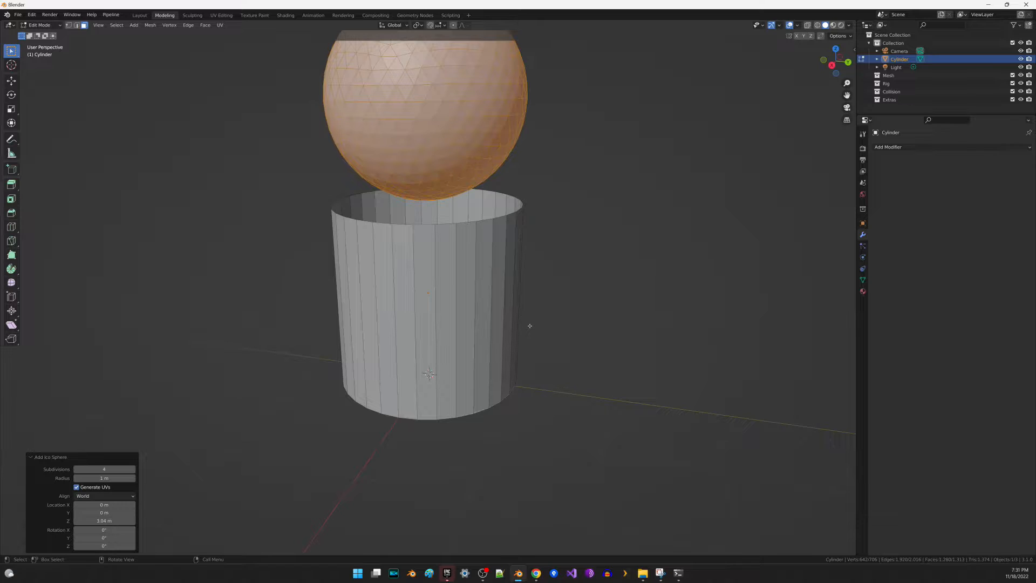
key("KP_1")
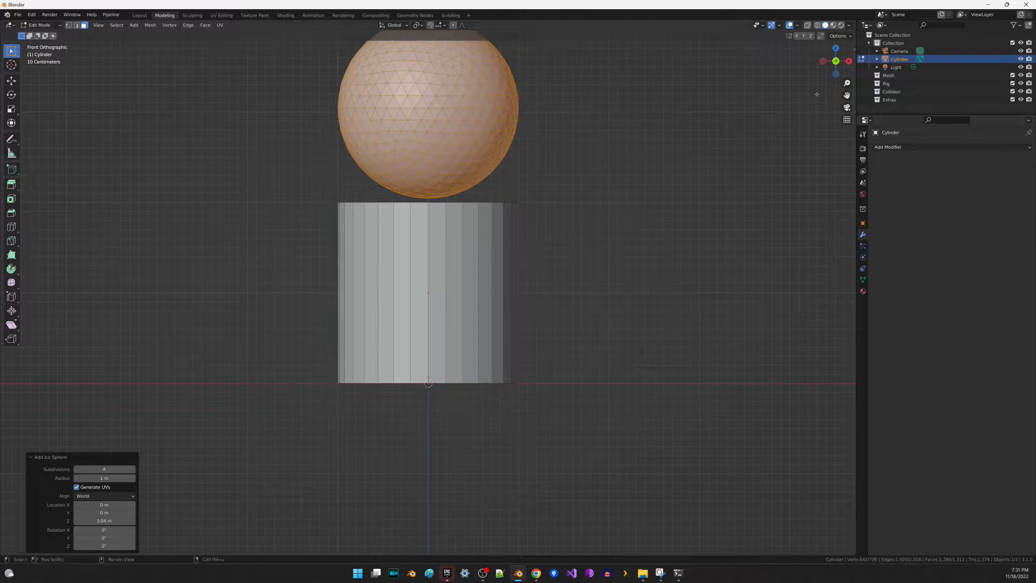
left_click(807, 25)
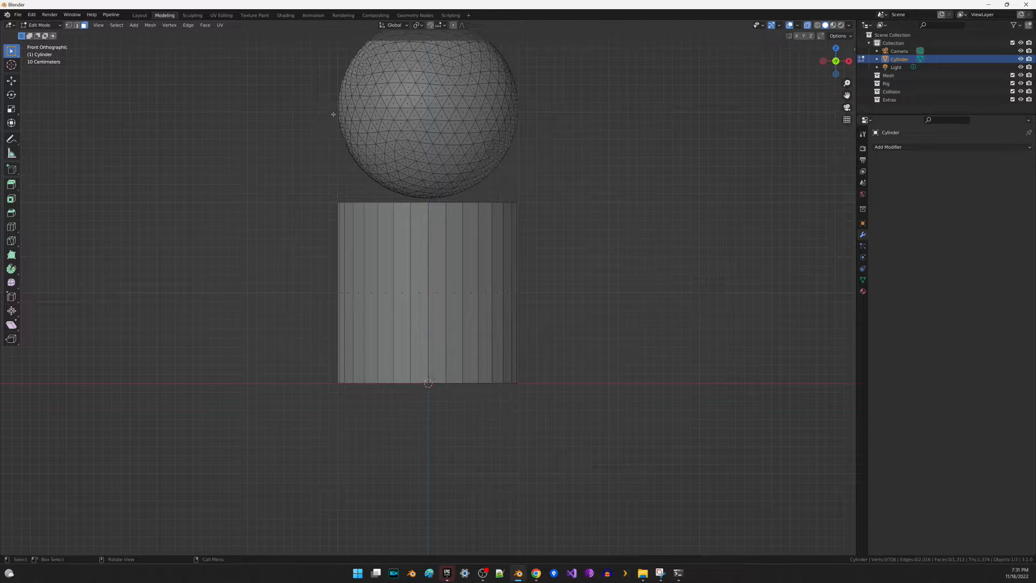
left_click_drag(334, 115, 371, 122)
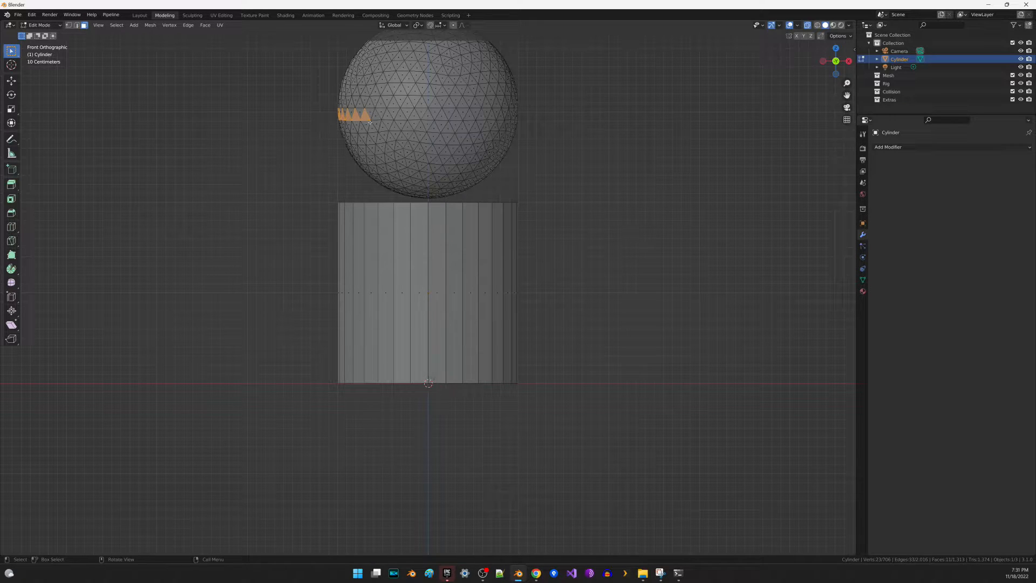
left_click(342, 133)
left_click_drag(335, 108, 574, 230)
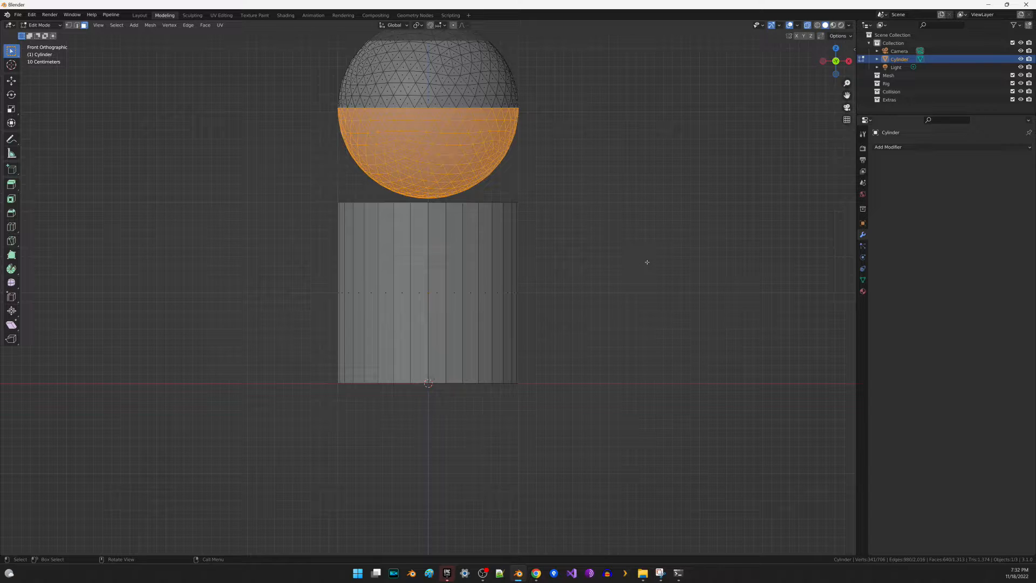
key("x")
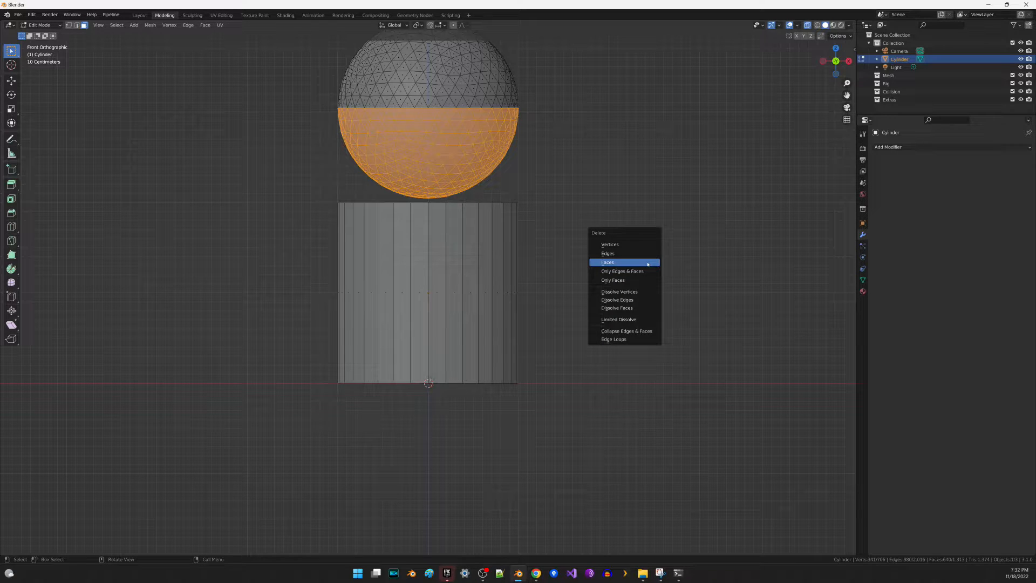
left_click(647, 263)
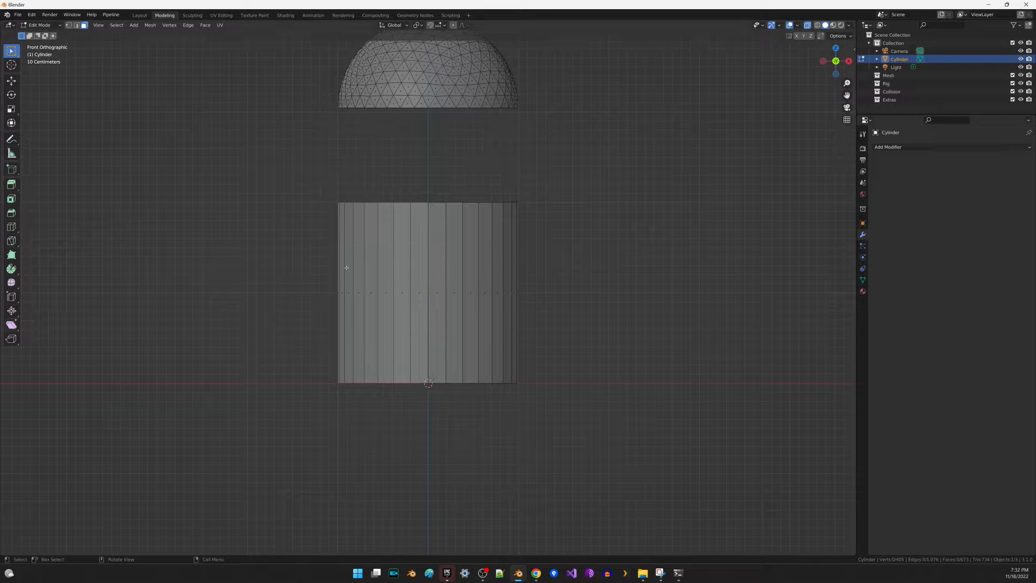
Step: Select the whole linked half-sphere dome and move it down about 1.03 m along Z onto the cylinder's open rim
left_click_drag(294, 98, 369, 151)
left_click(117, 26)
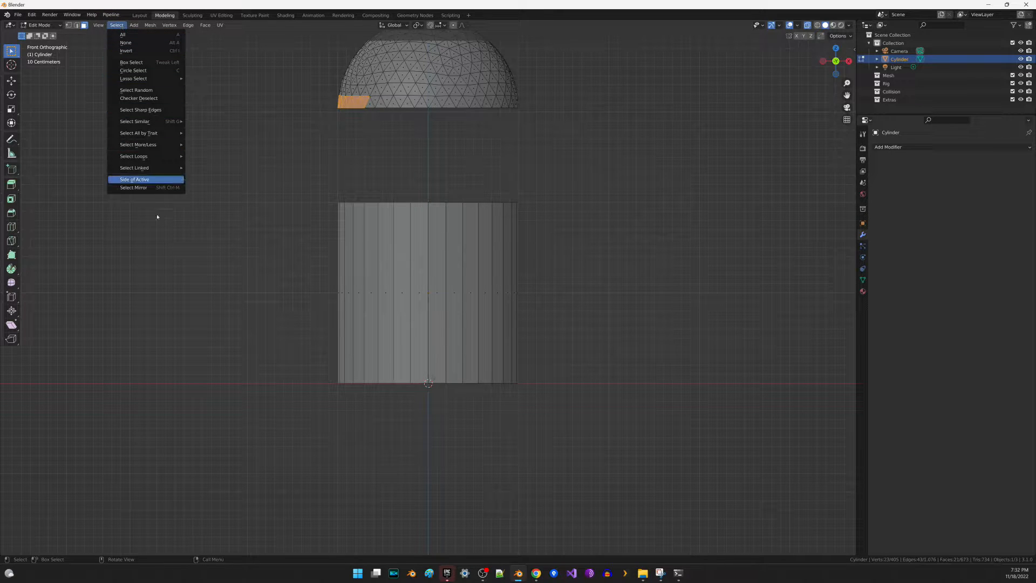
mouse_move(178, 167)
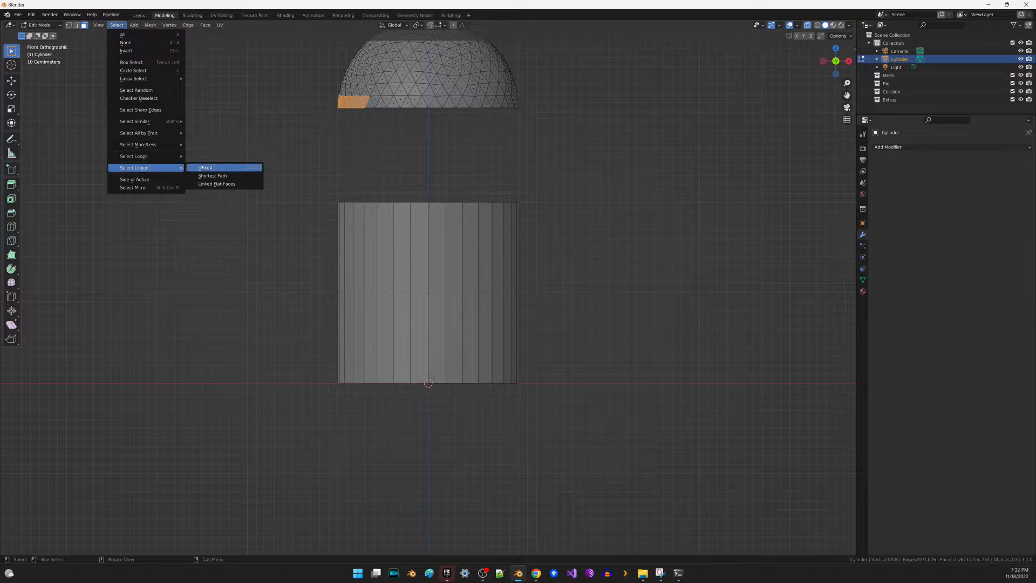
left_click(226, 171)
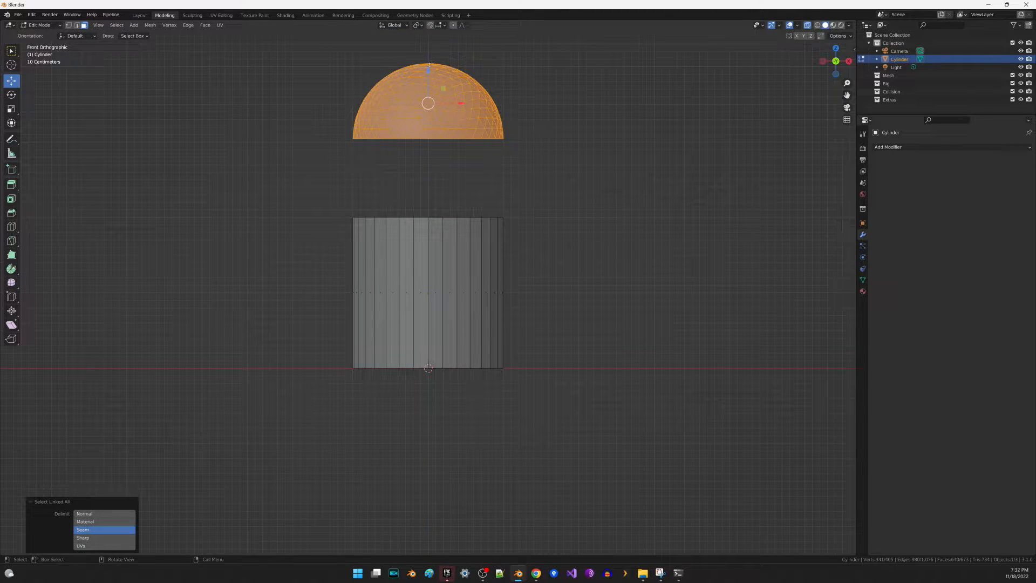
left_click_drag(429, 65, 429, 146)
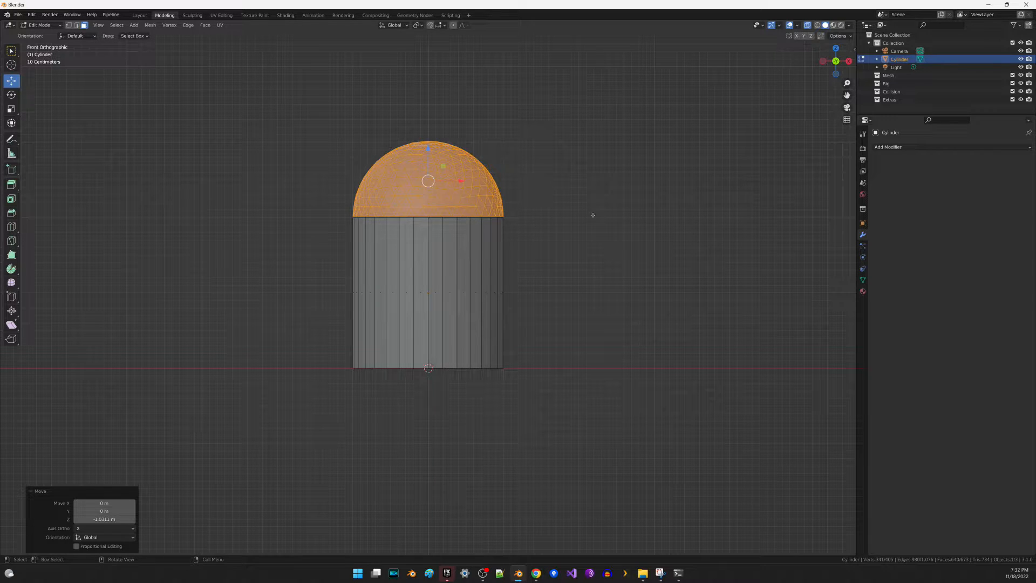
middle_click_drag(624, 181, 546, 204)
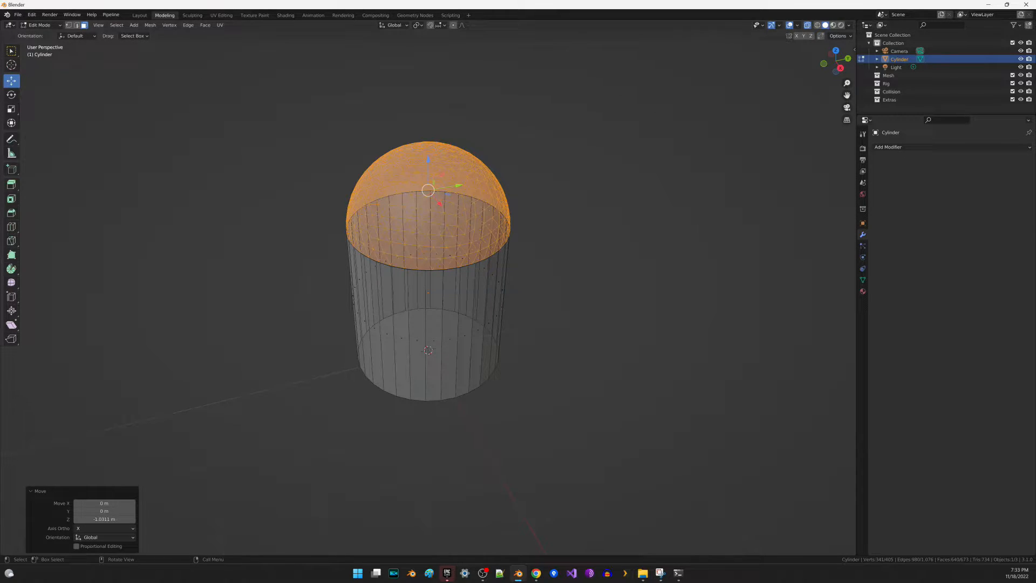
Step: Switch to the Layout workspace and add a Solidify modifier with 0.1 m thickness to the cylinder
left_click(139, 16)
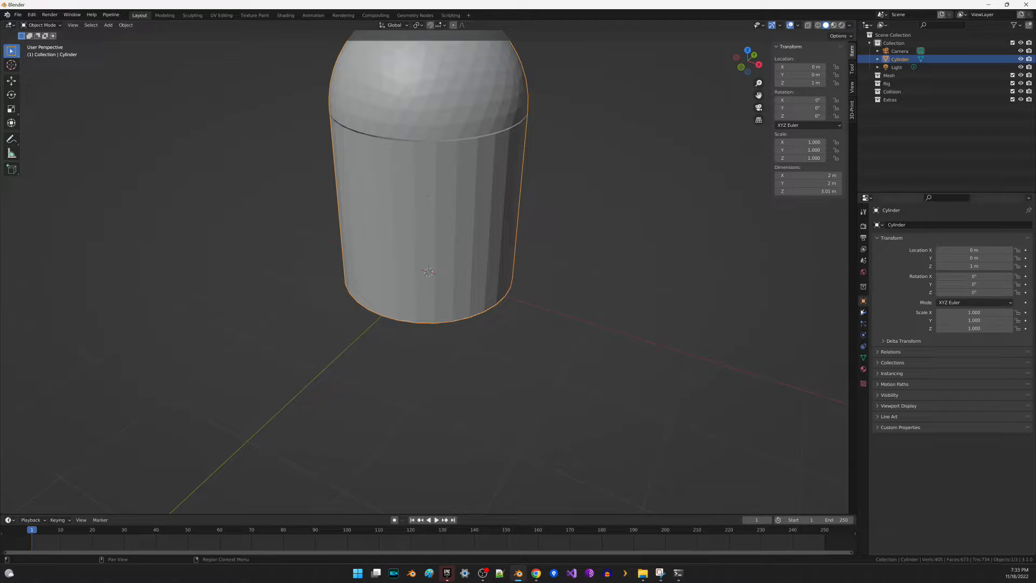
left_click(864, 312)
left_click(913, 226)
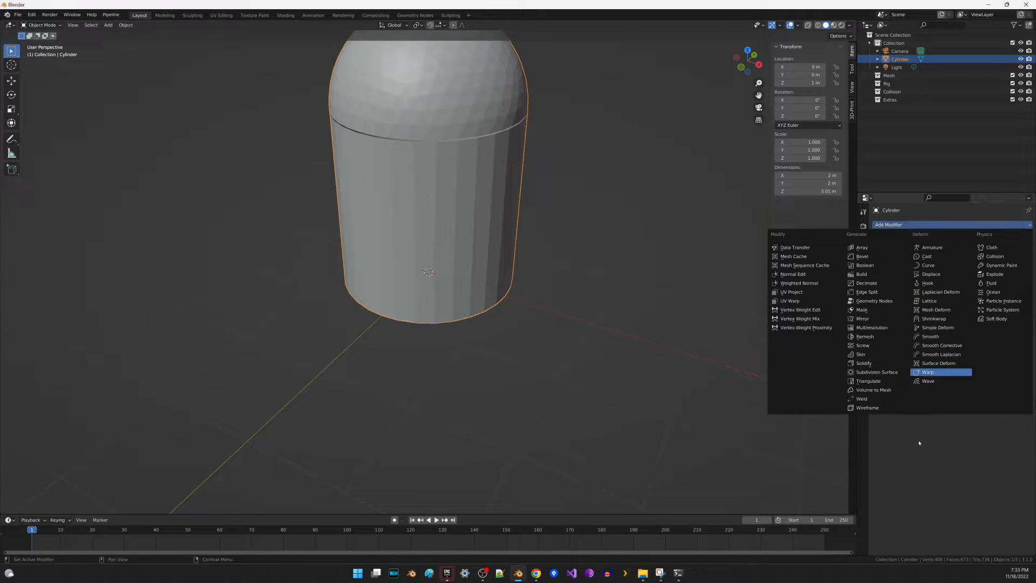
left_click(896, 224)
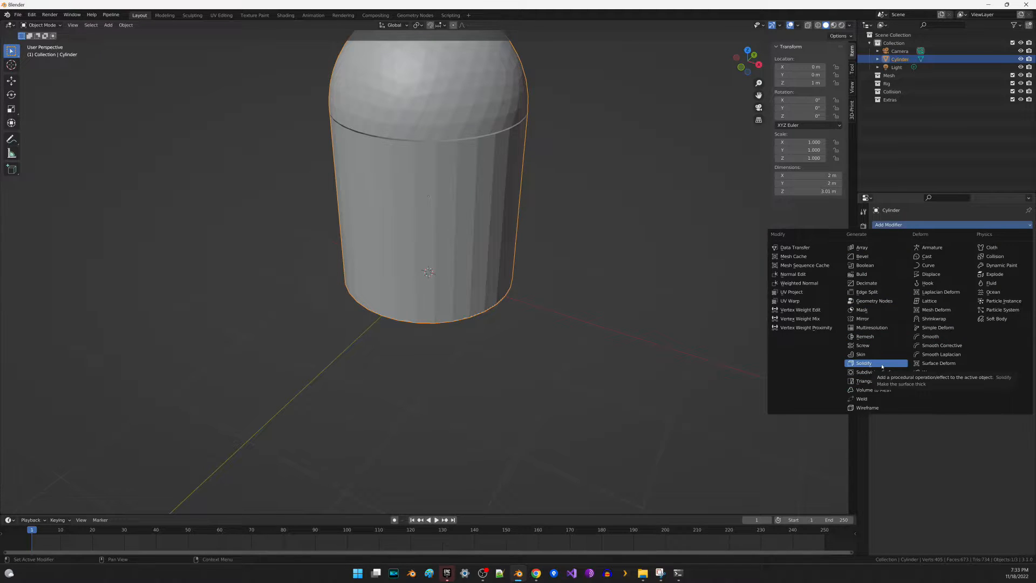
left_click(890, 363)
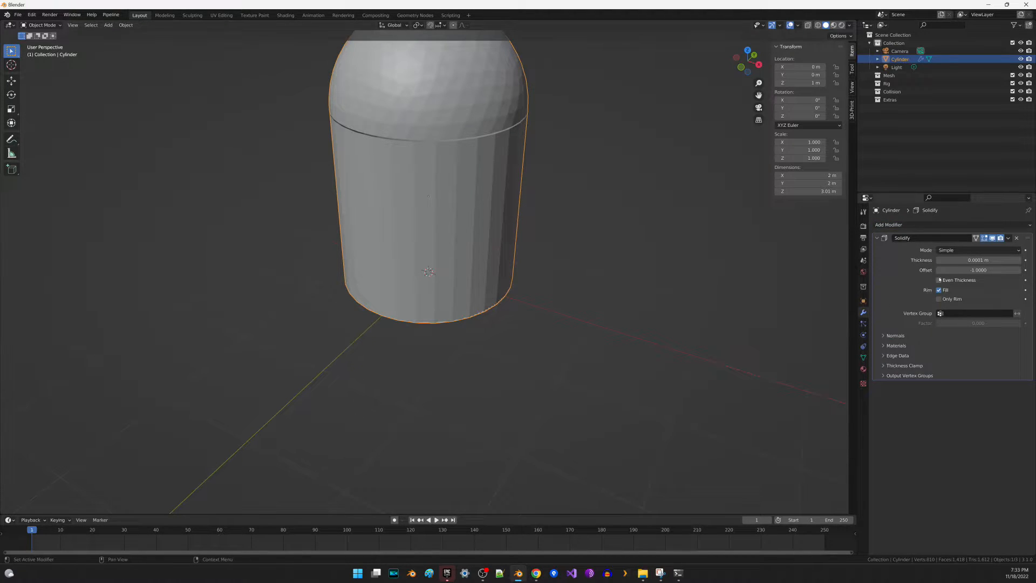
double_click(964, 259)
type("0.1")
key("Return")
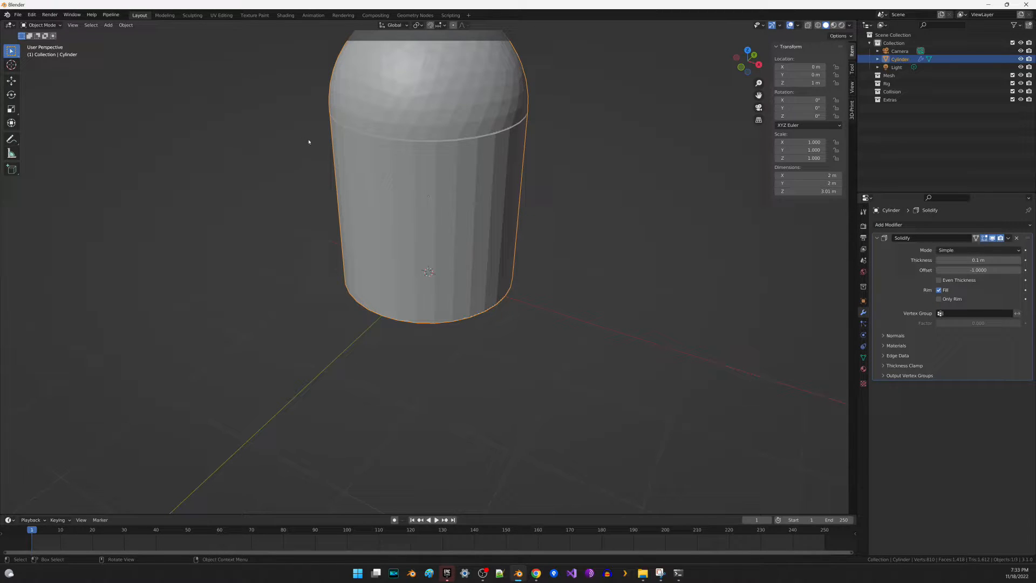
Step: Shade the cylinder object smooth and add an Edge Split modifier to it
left_click(126, 25)
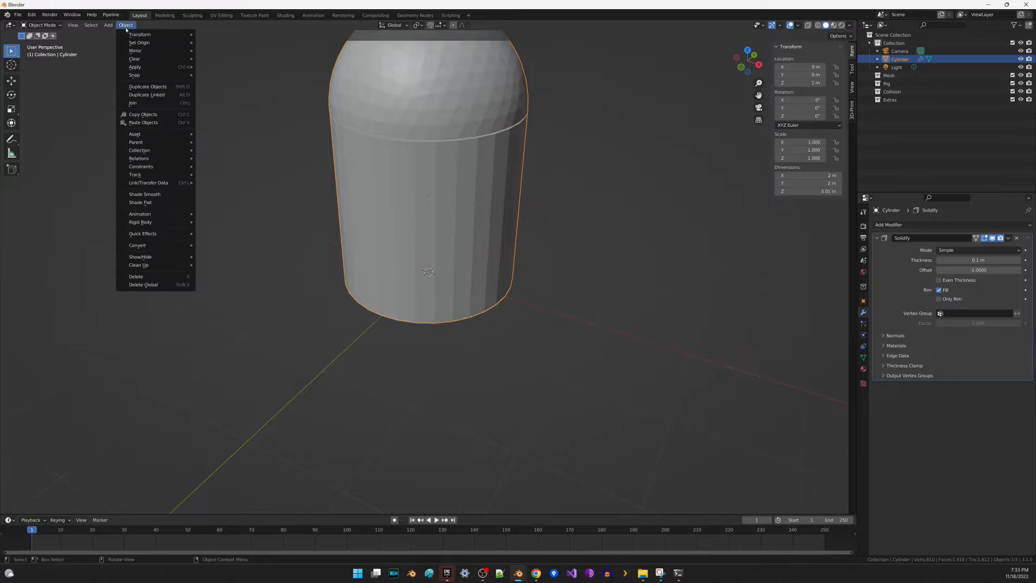
left_click(162, 194)
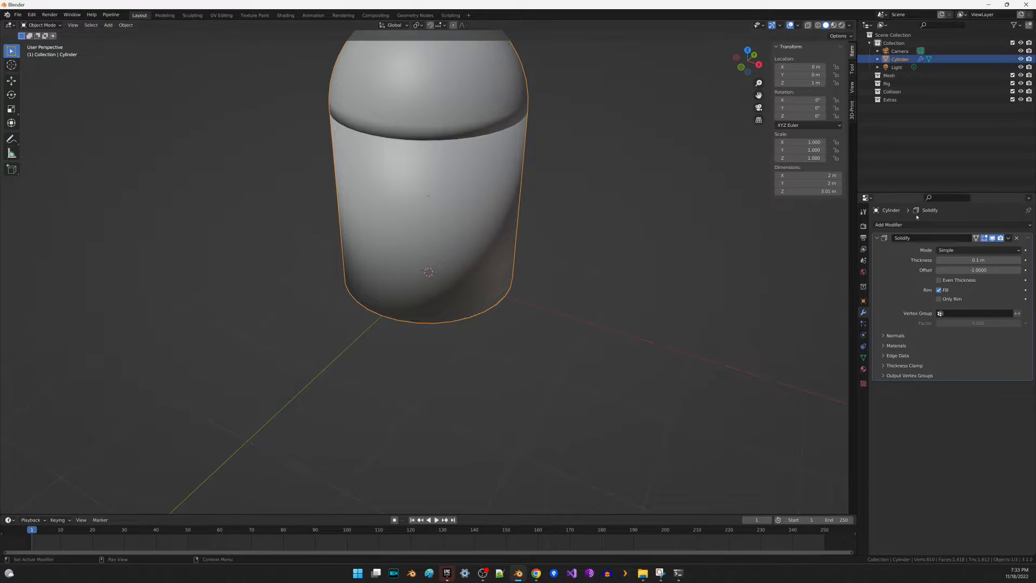
left_click(952, 224)
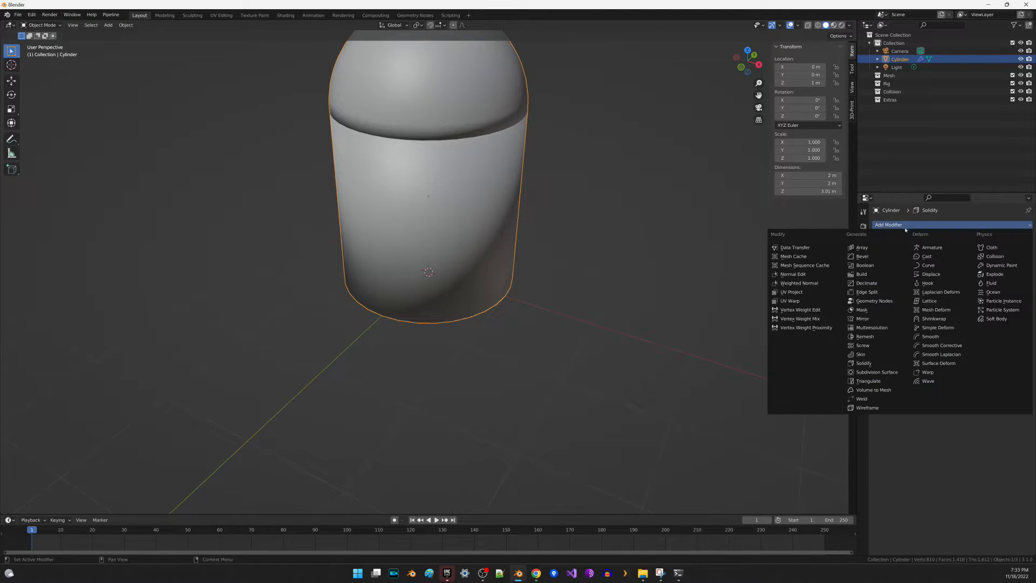
left_click(879, 292)
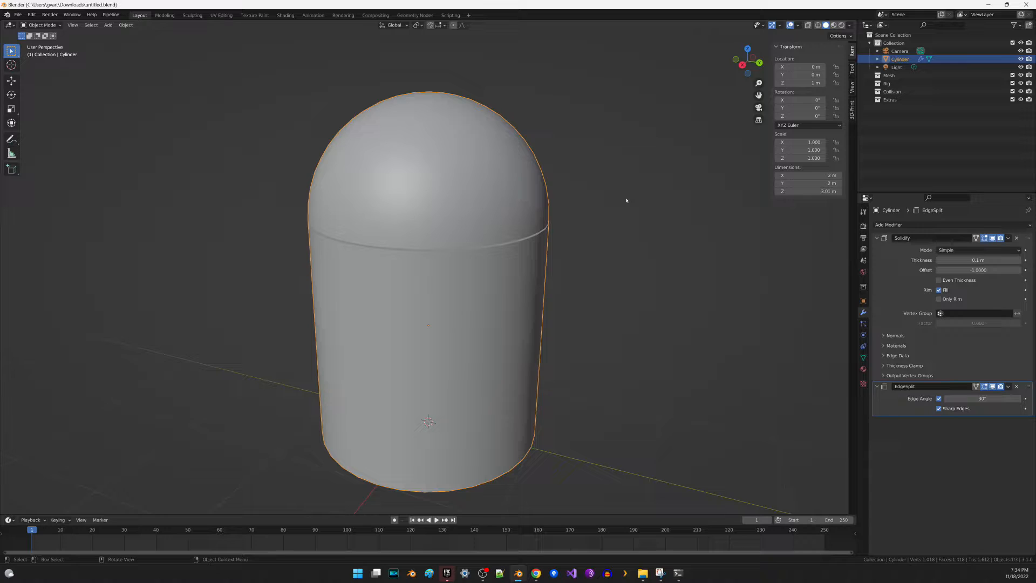
Step: Add an armature to the scene and set it to display in front of the mesh
left_click(108, 25)
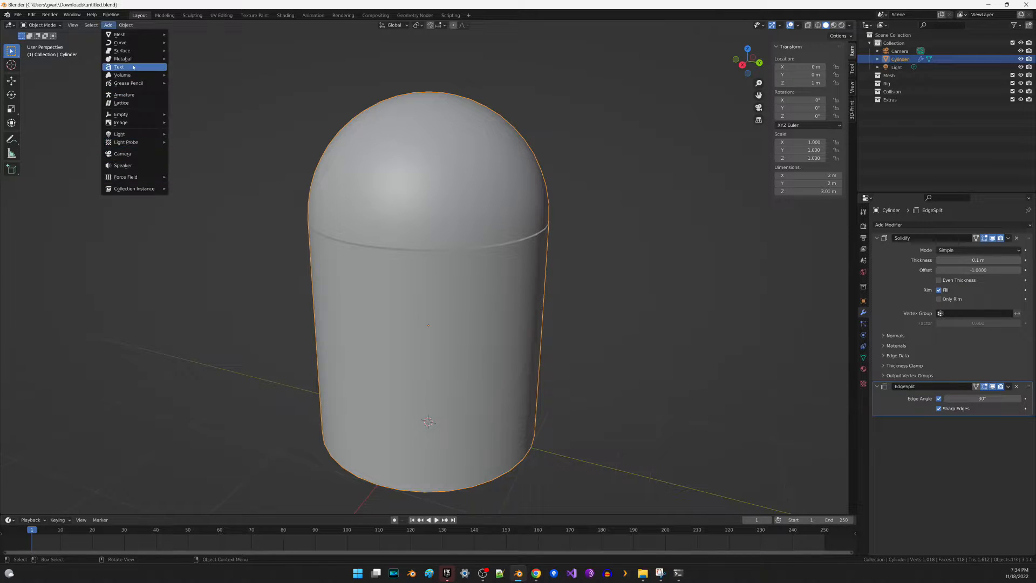
left_click(136, 95)
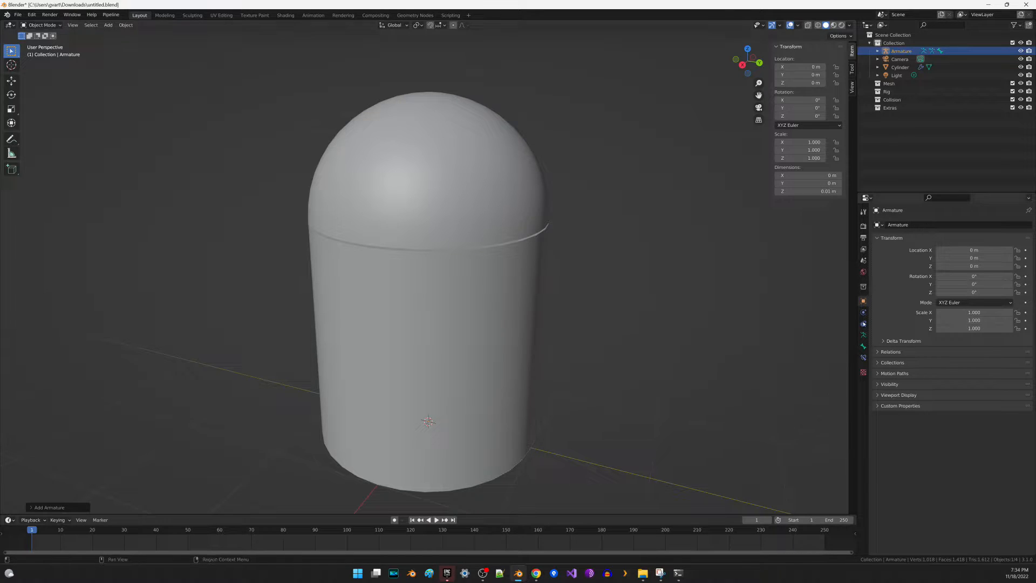
left_click(944, 397)
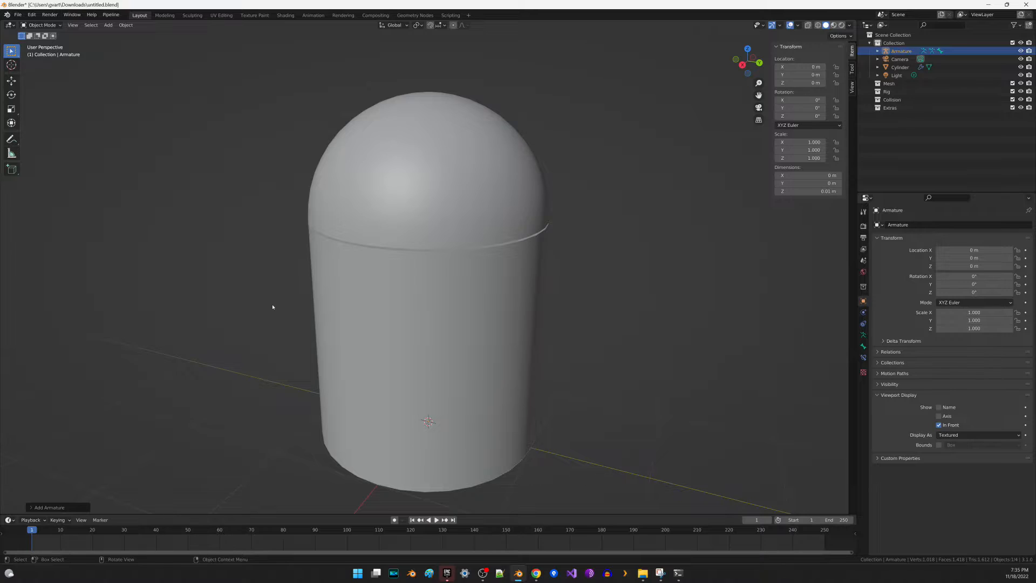
Step: Scale the armature by 100 and set its X location to 1 m
key("s")
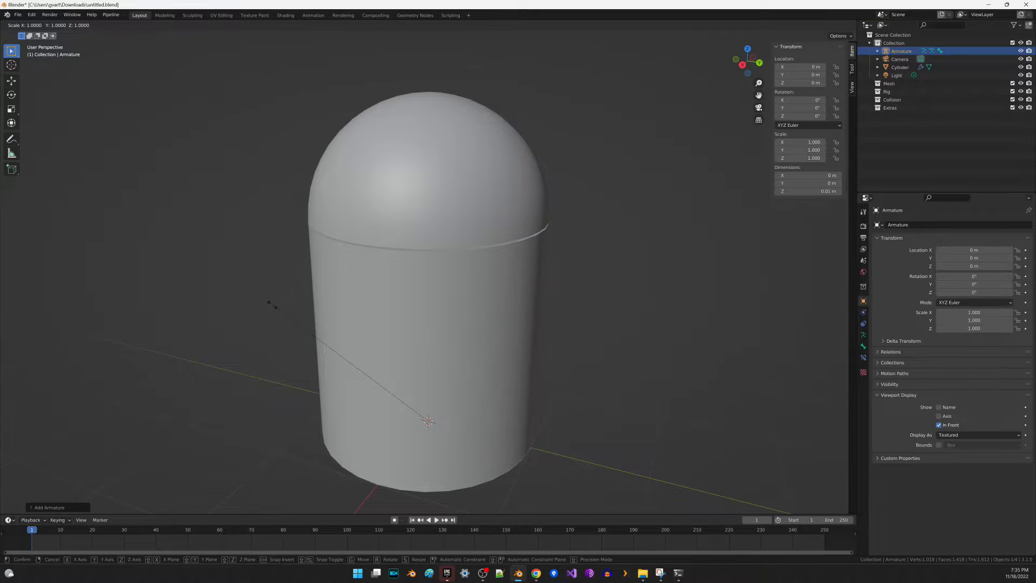
type("100")
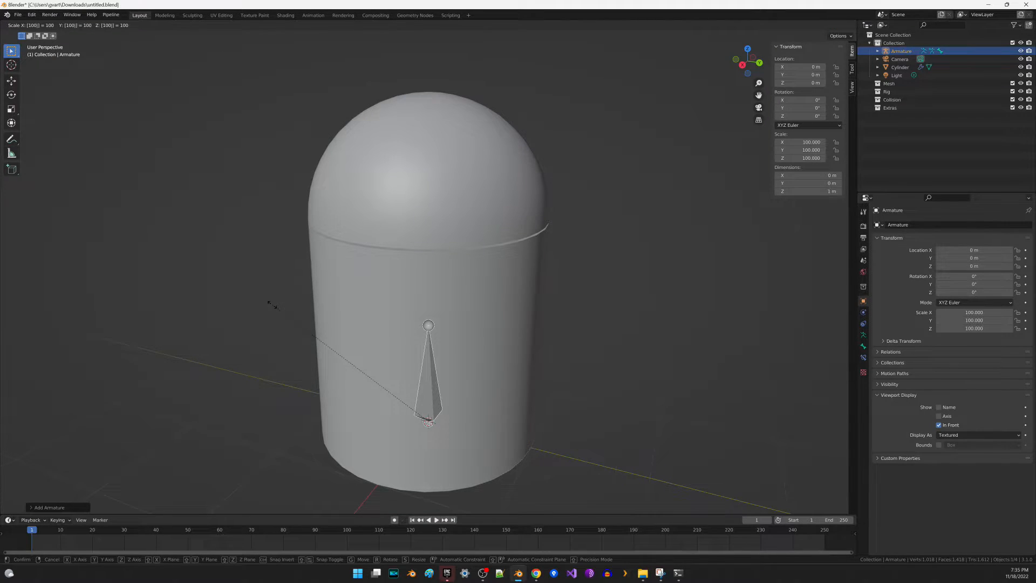
key("Return")
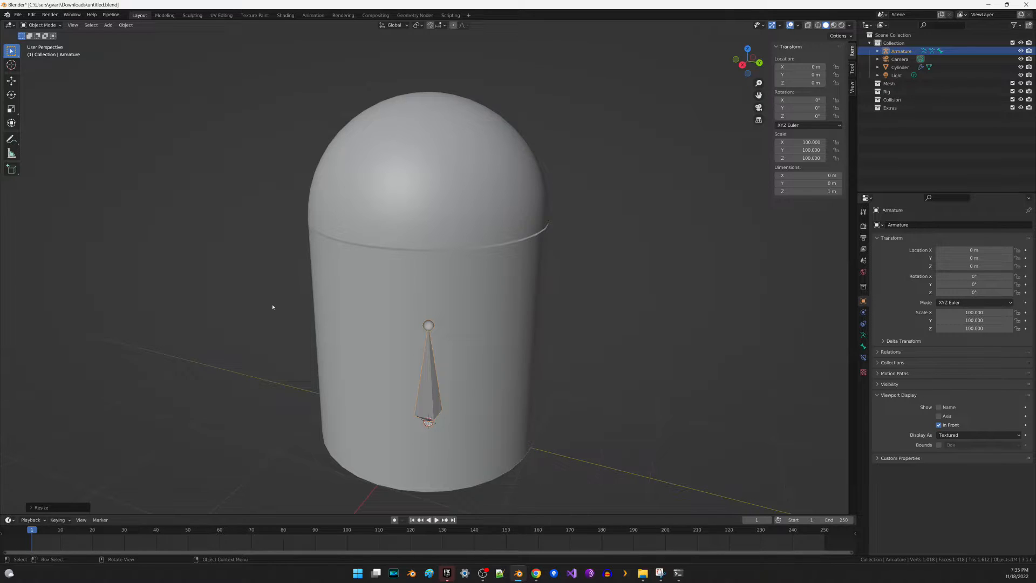
key("KP_1")
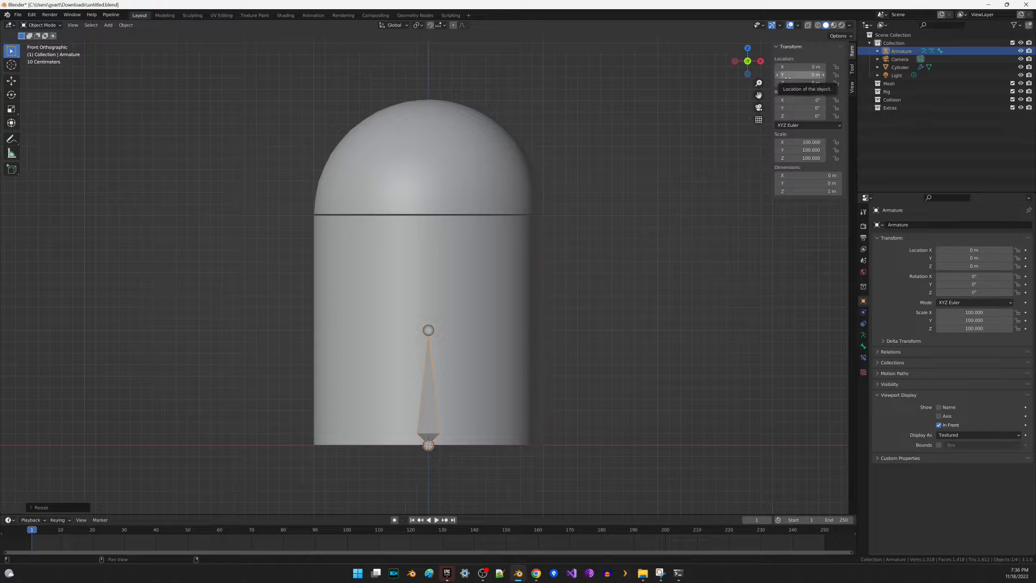
left_click_drag(797, 66, 856, 66)
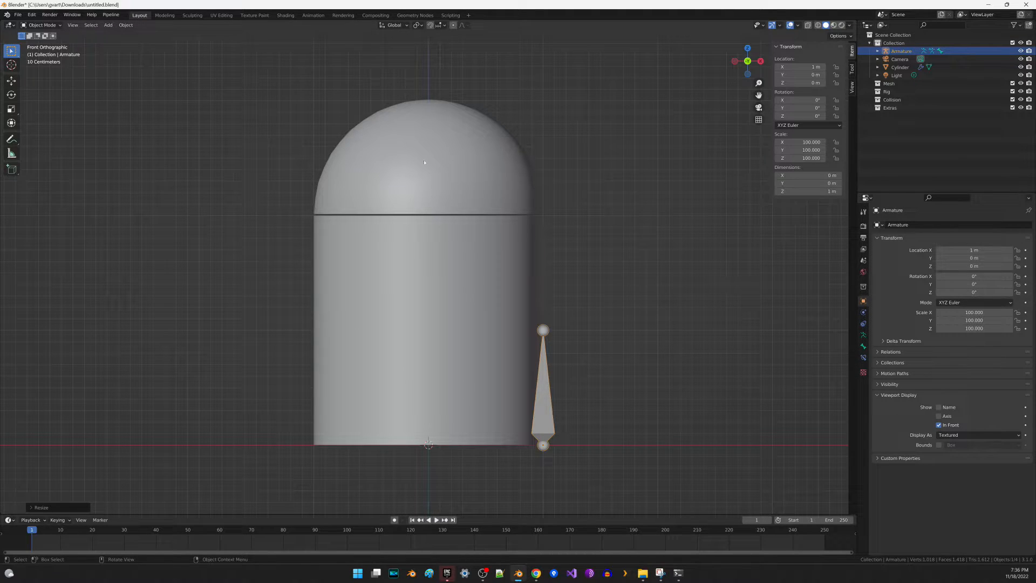
Step: In the Modeling workspace, raise the bone's tip to the cylinder's upper rim and move the whole bone about -0.05 m along X
left_click(165, 15)
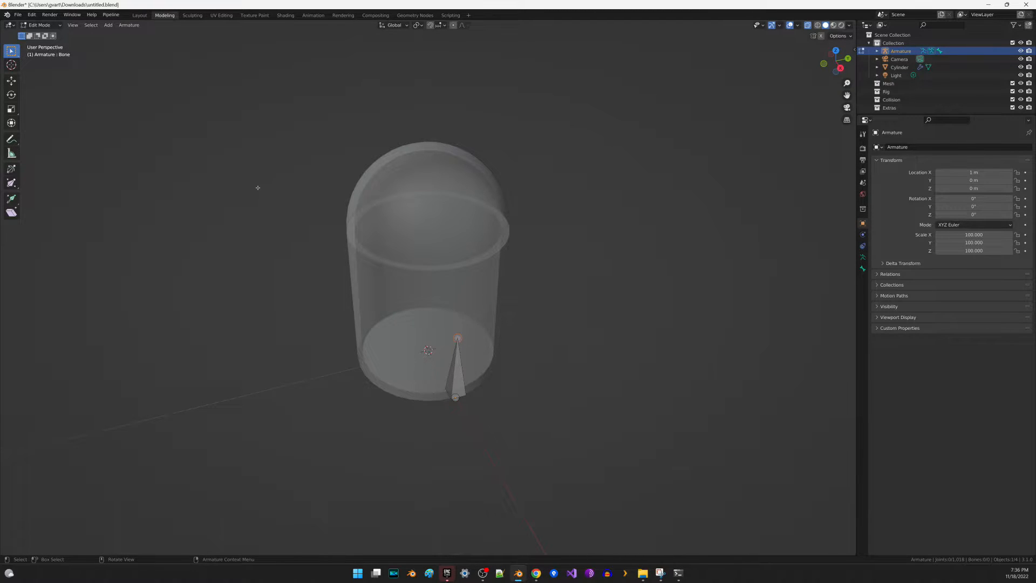
key("KP_1")
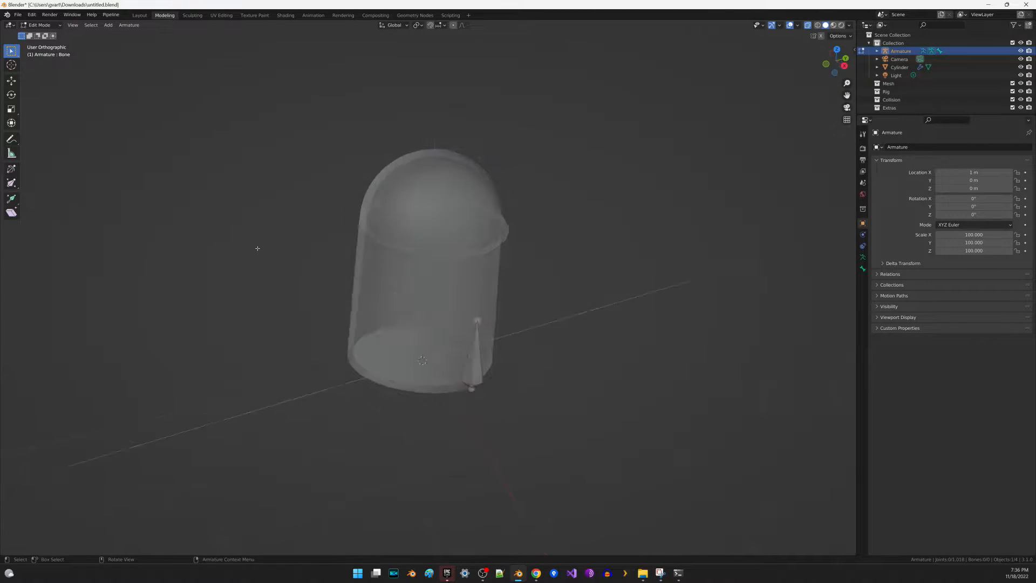
key("shift+space")
key("g")
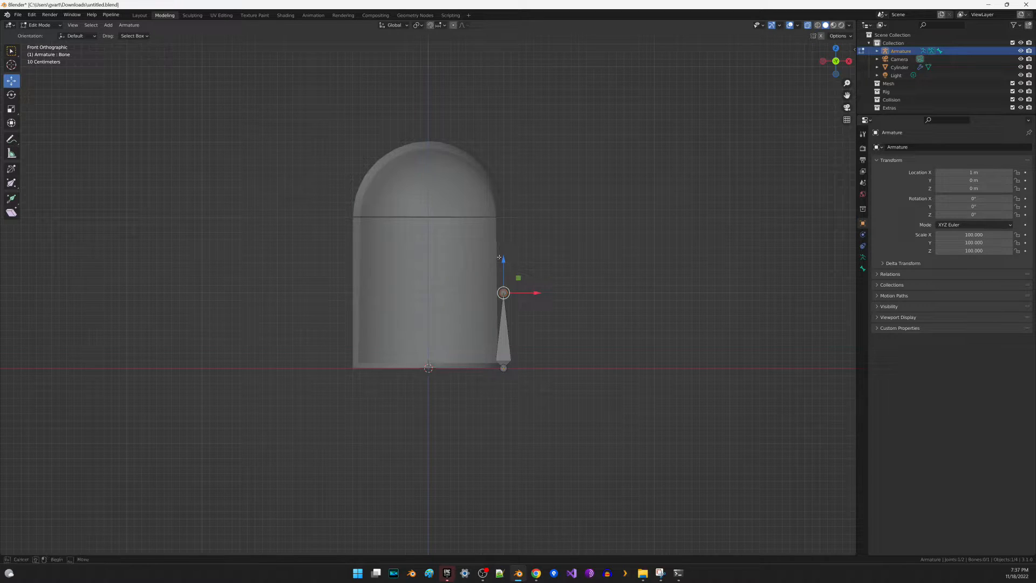
mouse_move(498, 258)
left_mouse_down()
mouse_move(512, 263)
mouse_move(498, 272)
left_mouse_up()
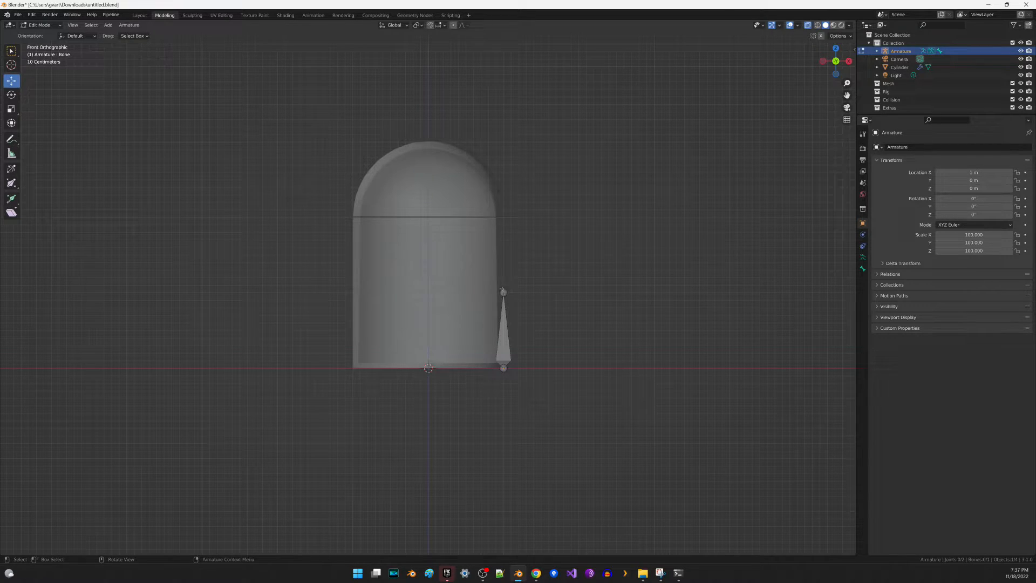
left_click(503, 292)
left_click_drag(505, 268, 506, 187)
left_click_drag(557, 270, 500, 376)
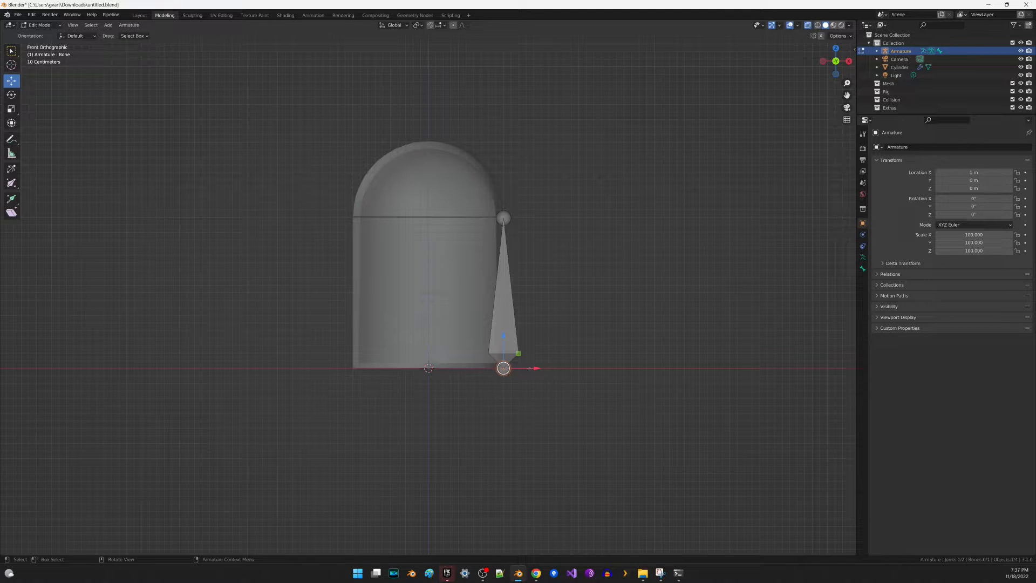
left_click(556, 366)
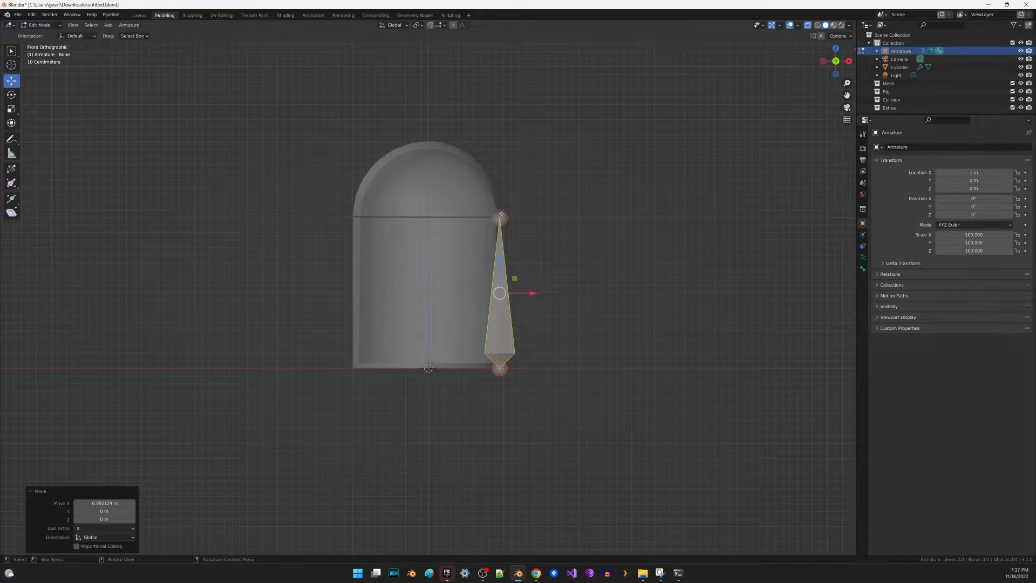
Step: Extrude a second bone from the first bone's tip along X across the cylinder, to a tail X of about -0.0169 m
left_click(500, 216)
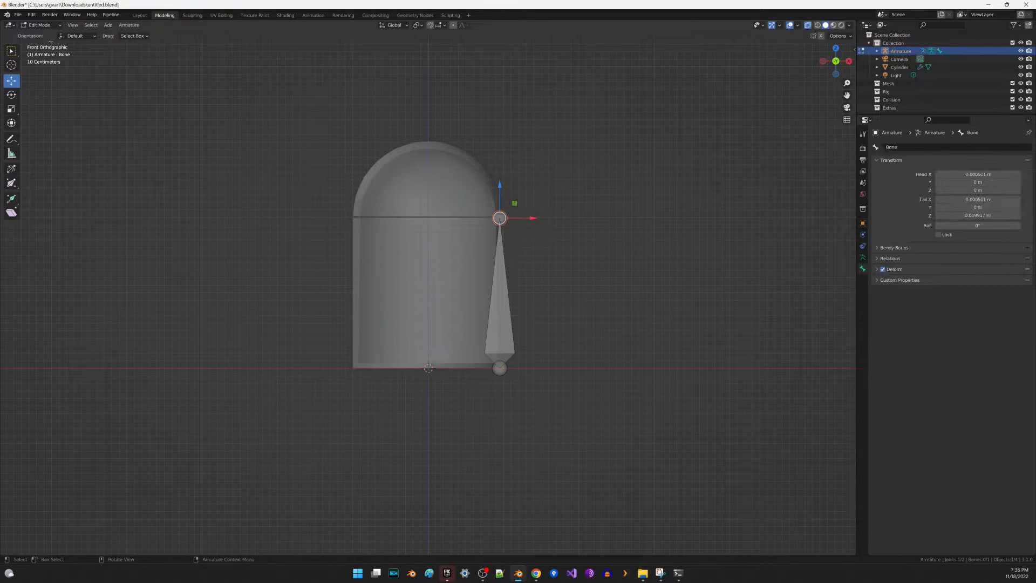
left_click(128, 26)
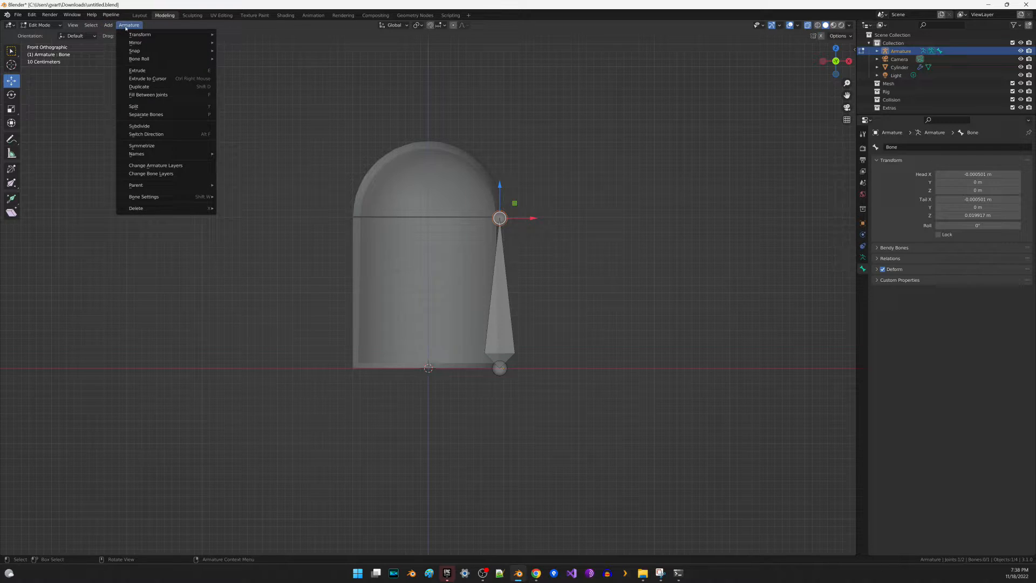
left_click(176, 70)
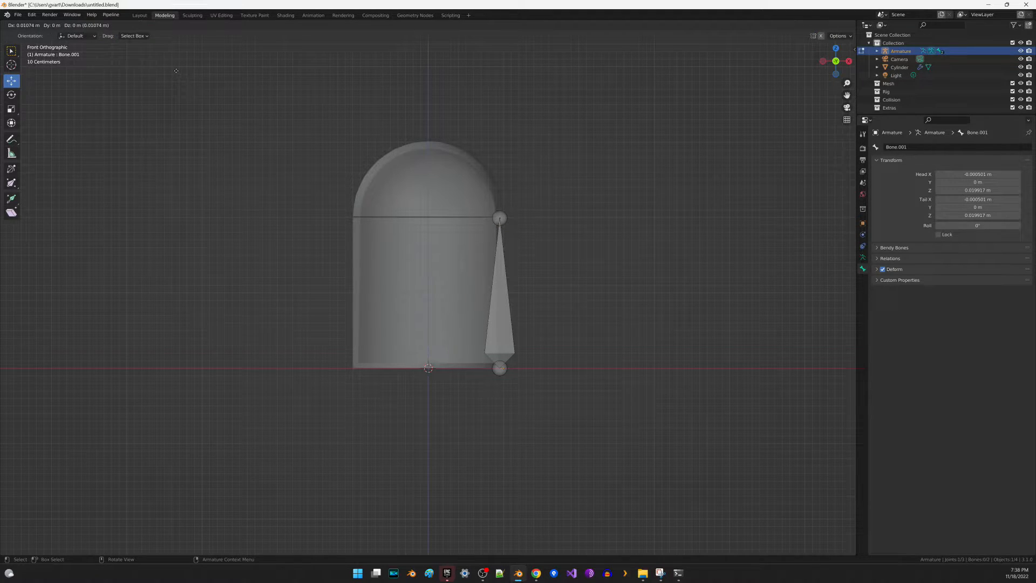
key("x")
scroll(427, 293, "down", 3)
left_click(446, 264)
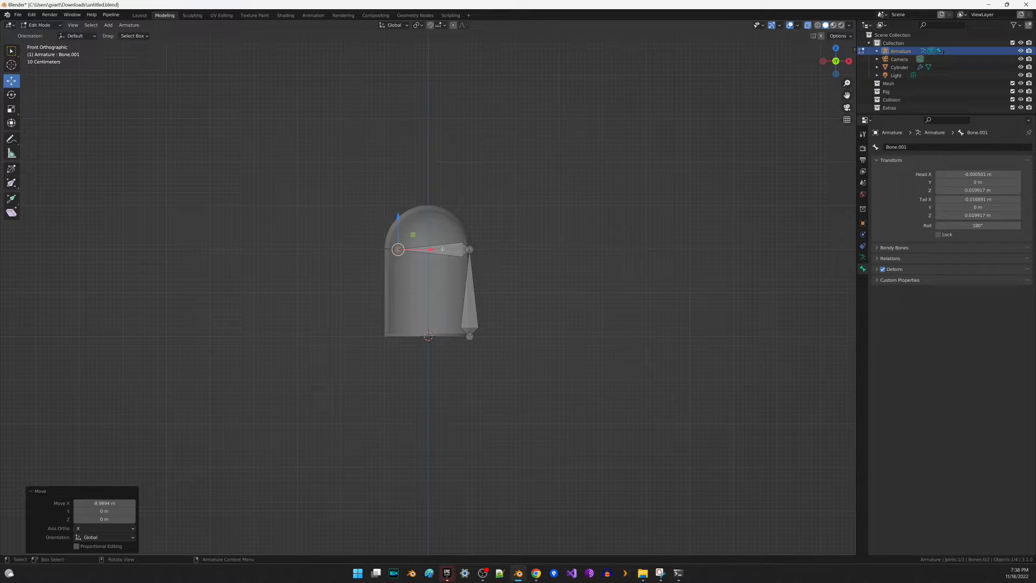
Step: Move the horizontal bone's tail about -0.136 m along X towards the opposite wall and clear the selection
key("g")
key("x")
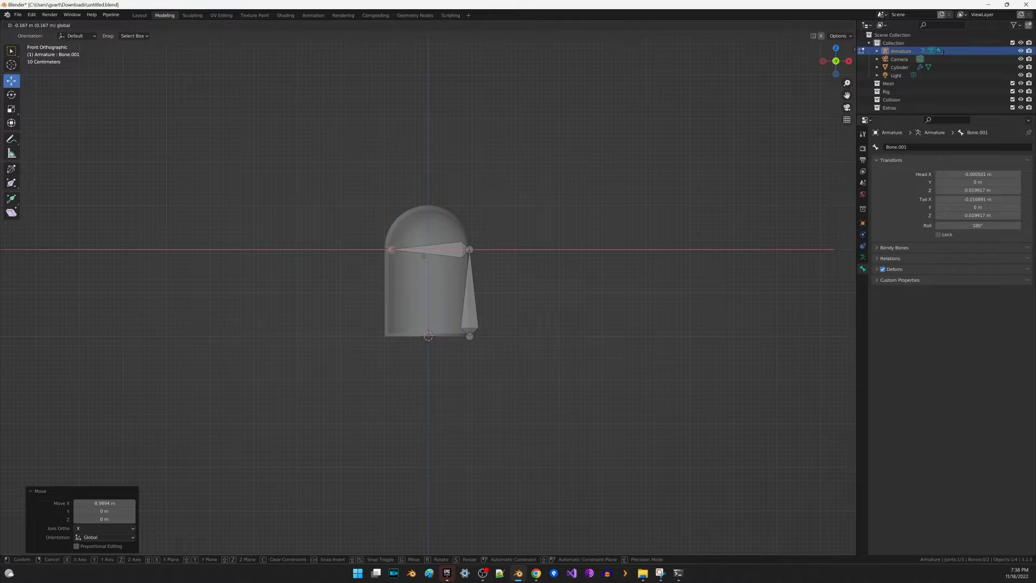
left_click(433, 253)
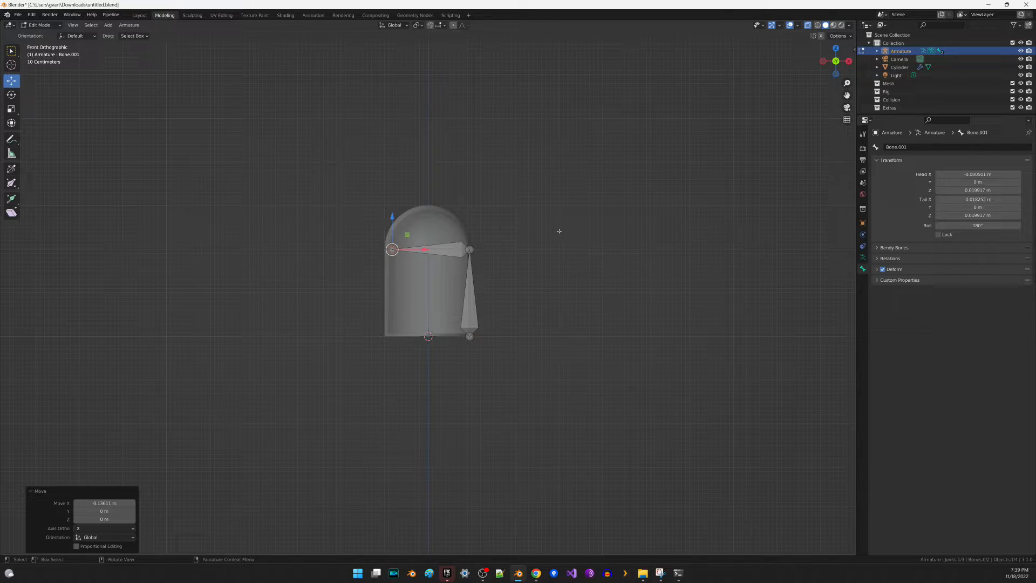
key("b")
left_click(578, 227)
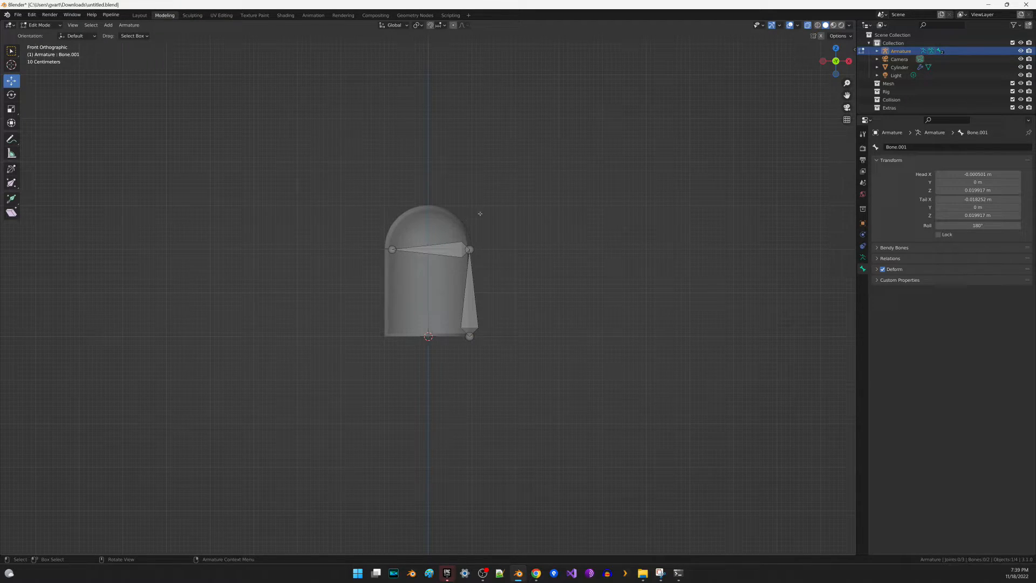
Step: Leave the armature's Edit Mode, save the file untitled.blend and return to the Layout workspace
key("b")
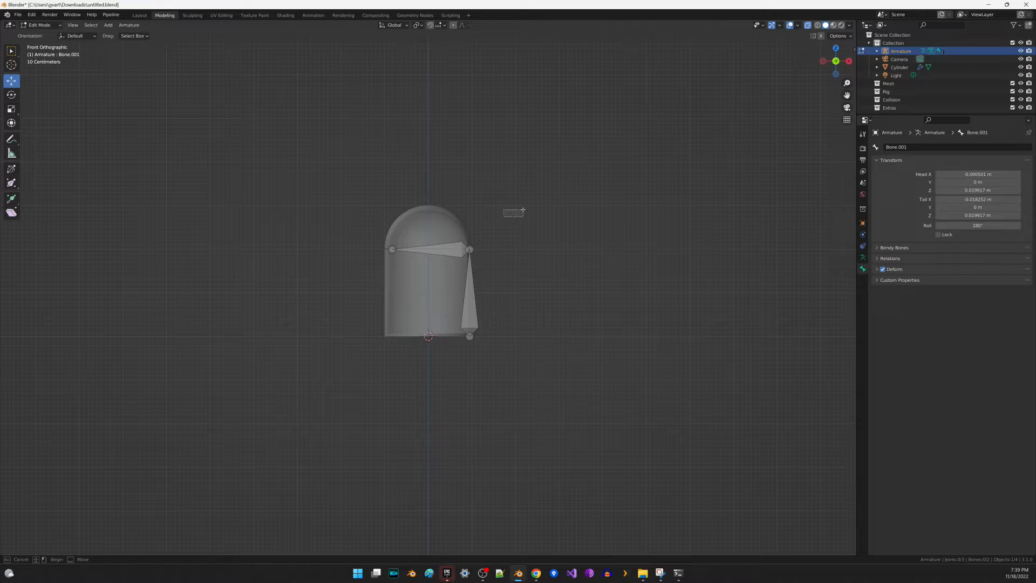
key("Tab")
key("ctrl+s")
left_click(140, 15)
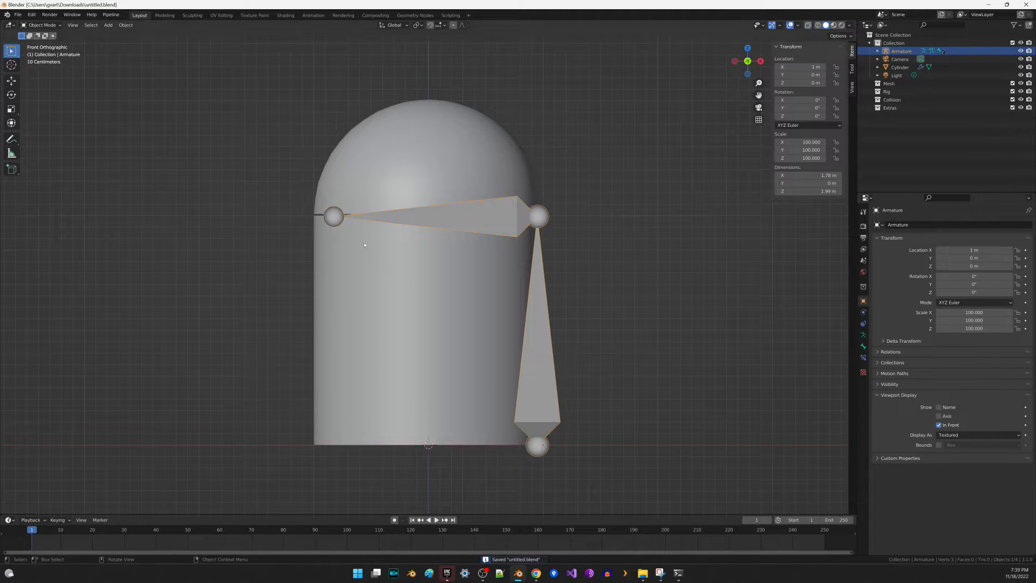
Step: Compare the transforms of the cylinder and the armature, and apply the armature's location and scale
left_click(442, 162)
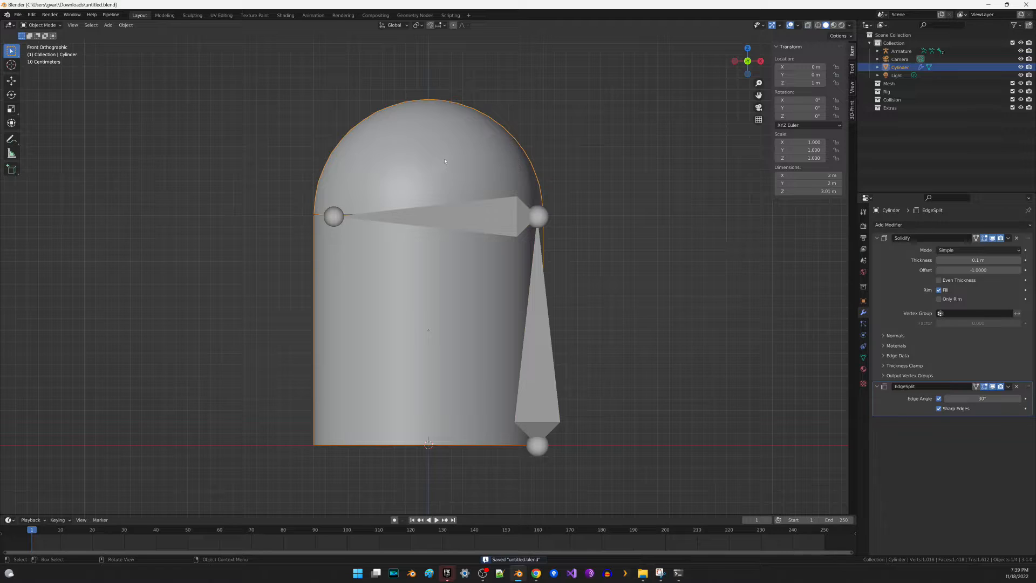
left_click(493, 221)
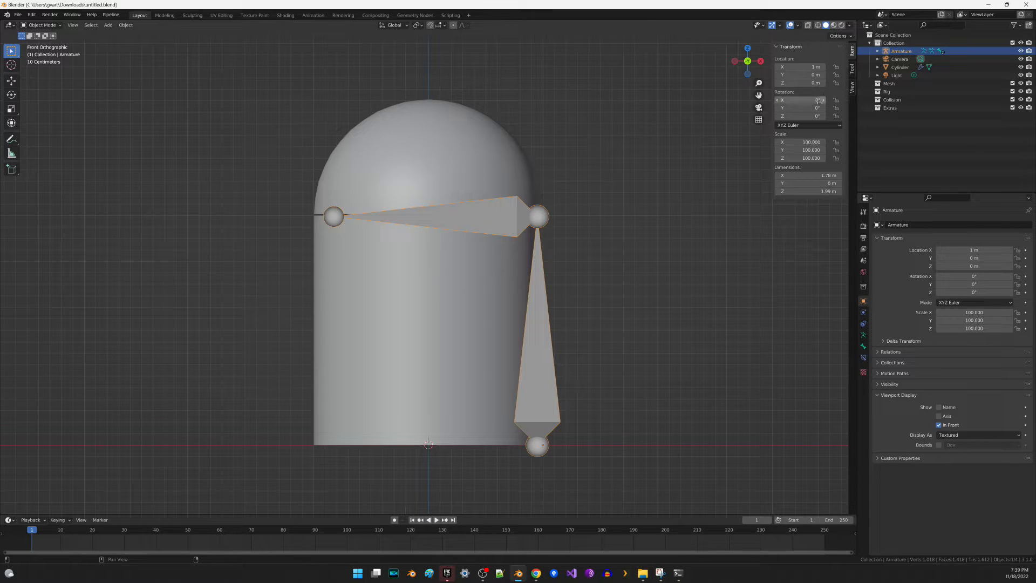
left_click(505, 152)
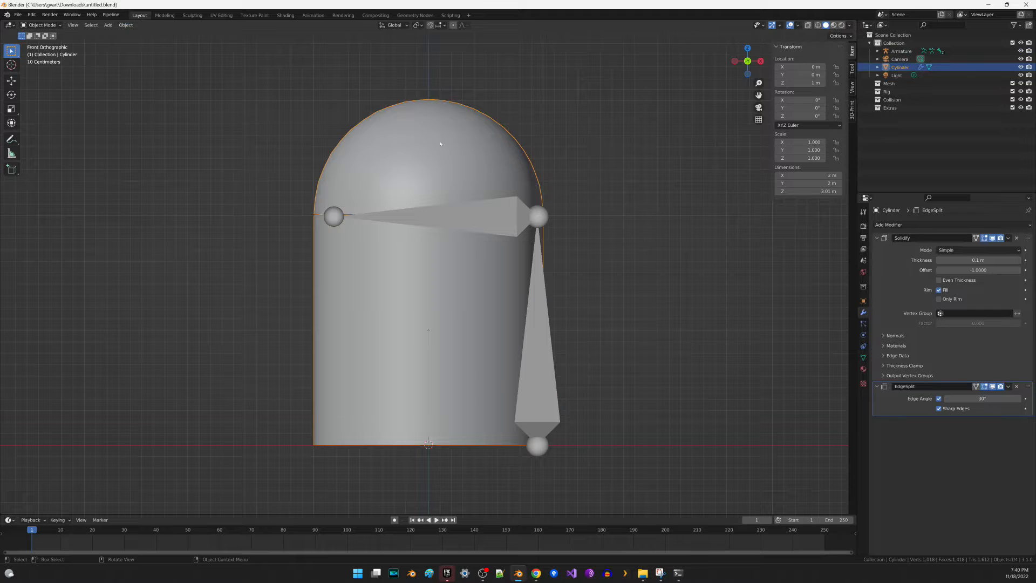
left_click(164, 15)
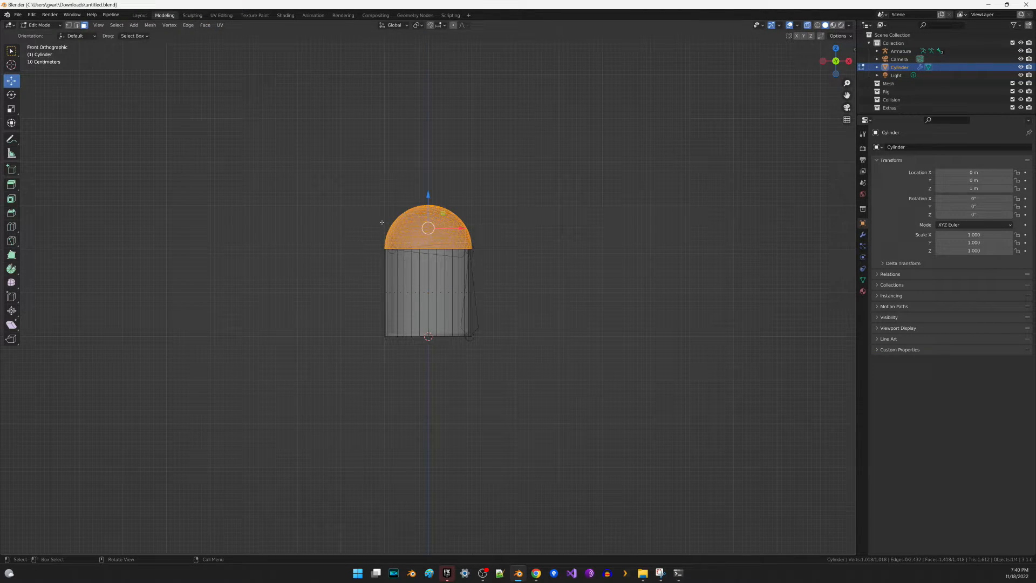
left_click(140, 16)
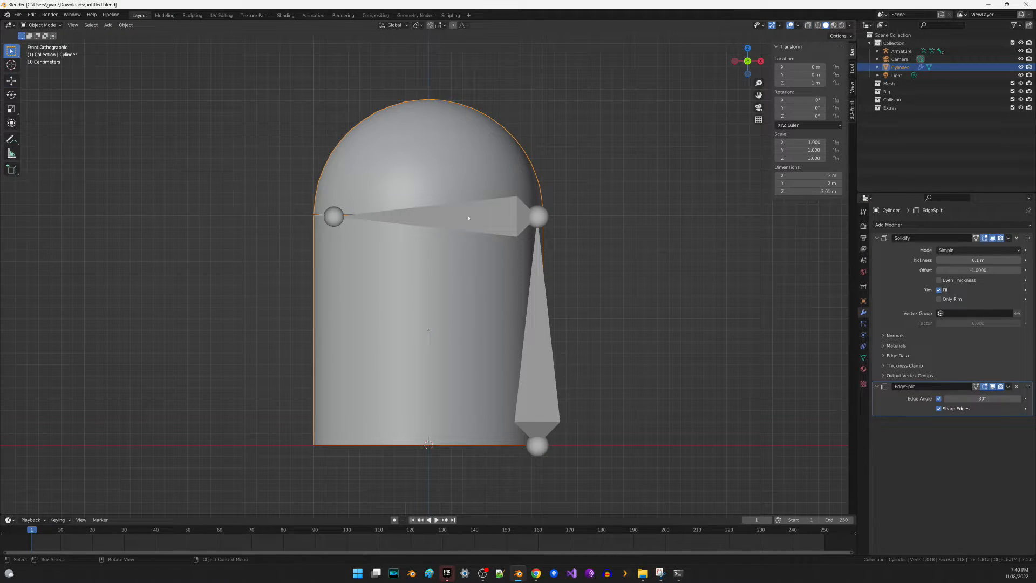
left_click(496, 215)
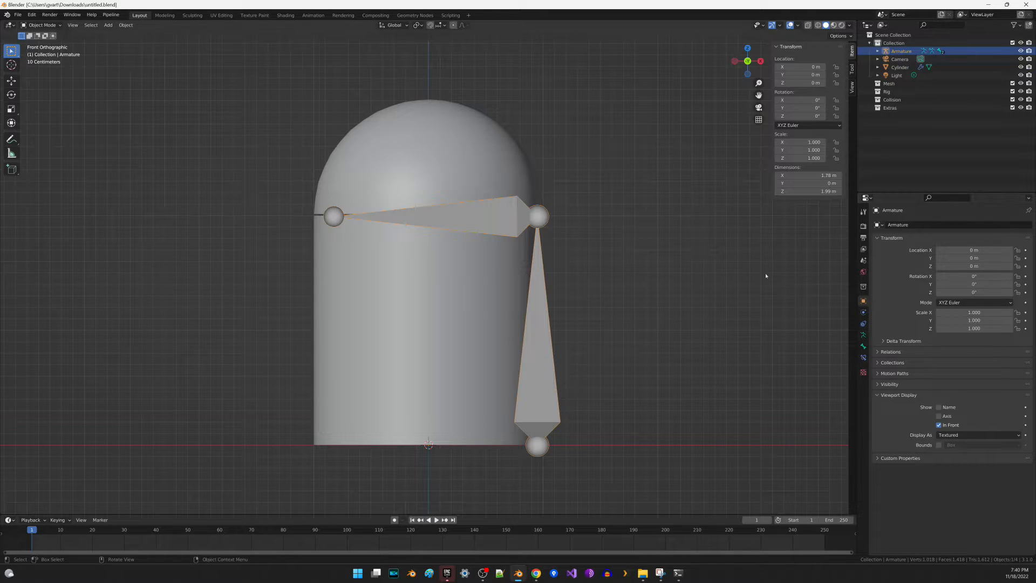
Step: Display the cylinder's mesh data with its vertex groups, and delete the camera from the scene
left_click(525, 156)
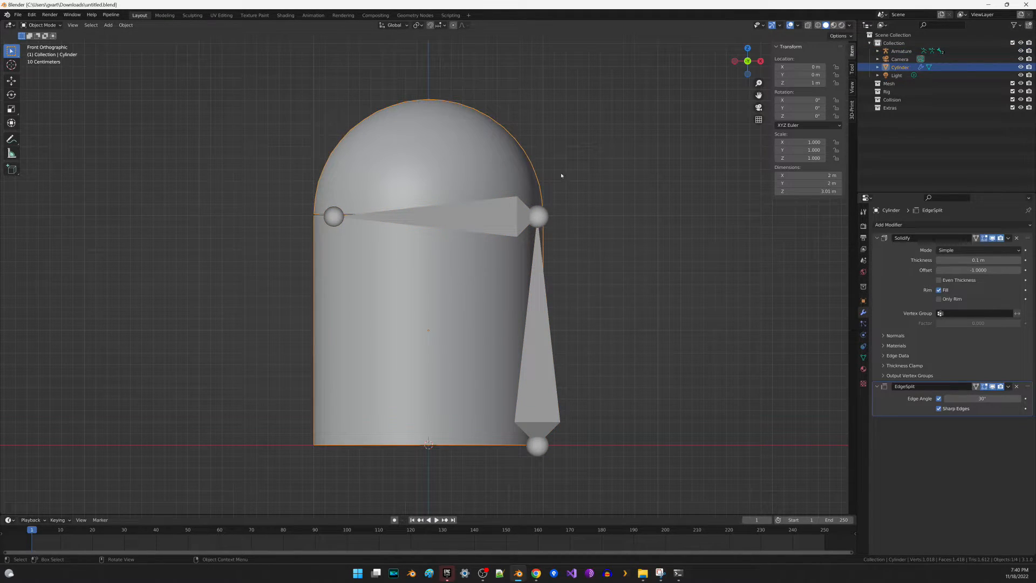
left_click(863, 358)
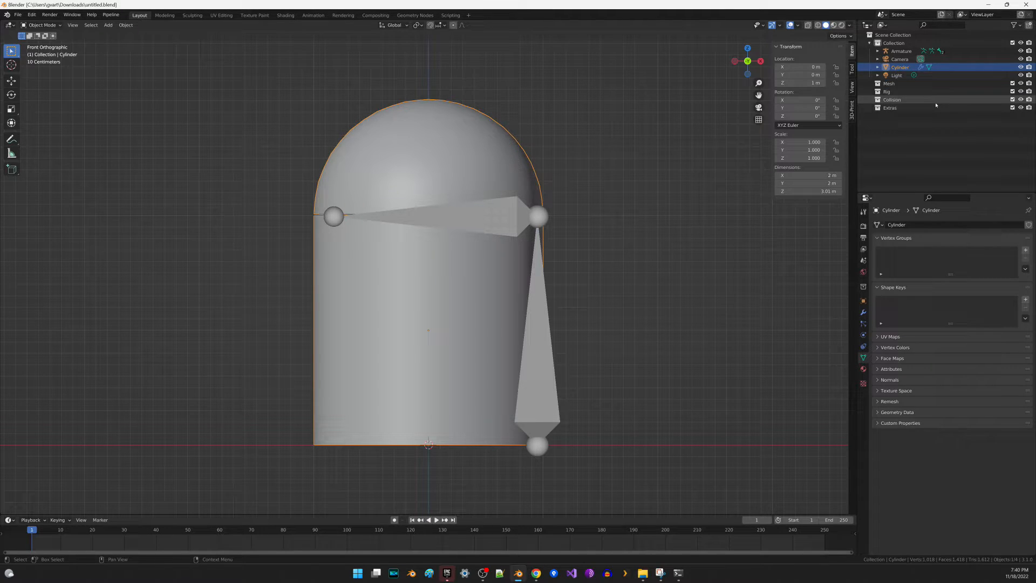
left_click(899, 59)
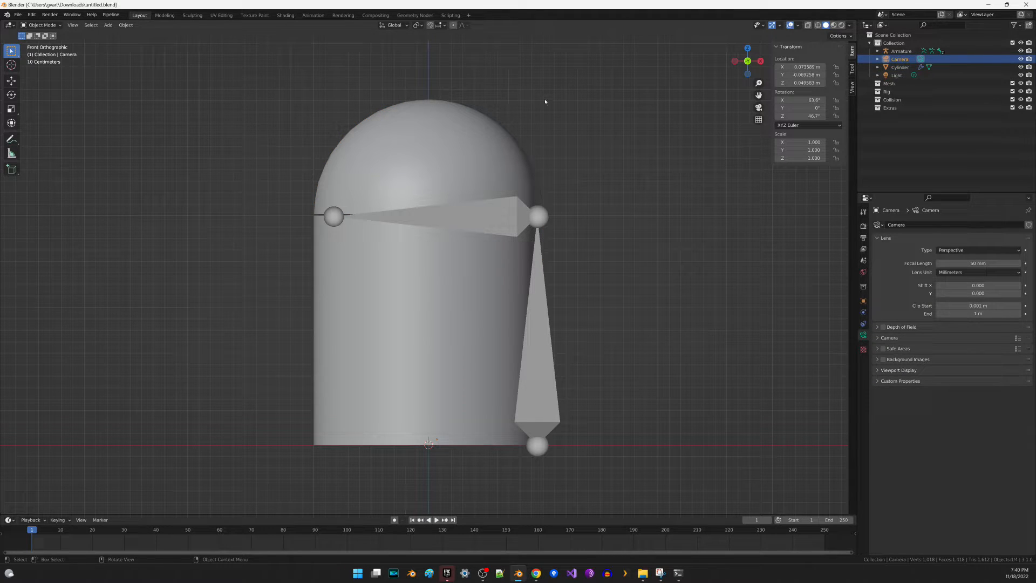
key("Delete")
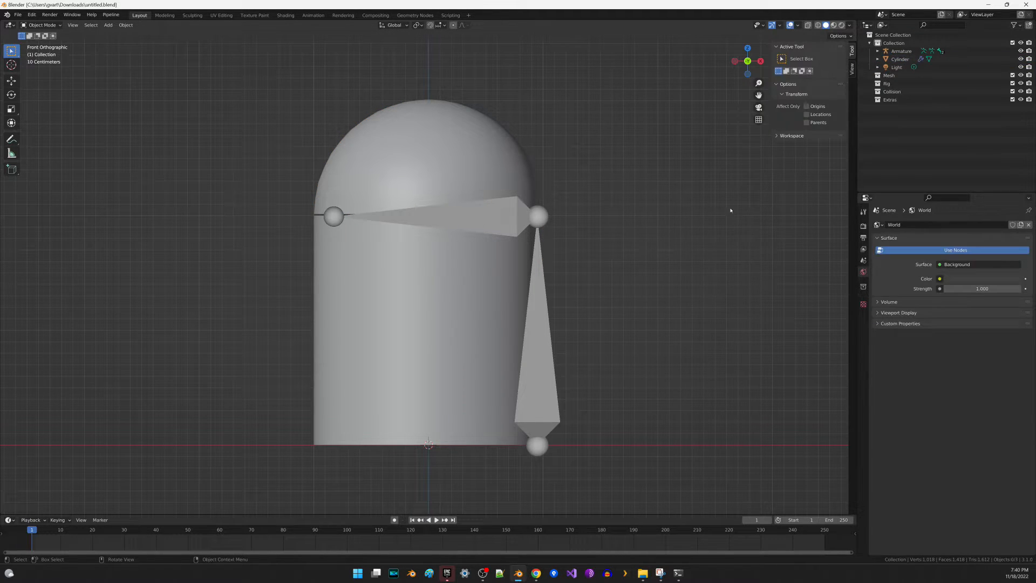
Step: Parent the cylinder to the armature using Armature Deform With Empty Groups
left_click(967, 50)
left_click(964, 45)
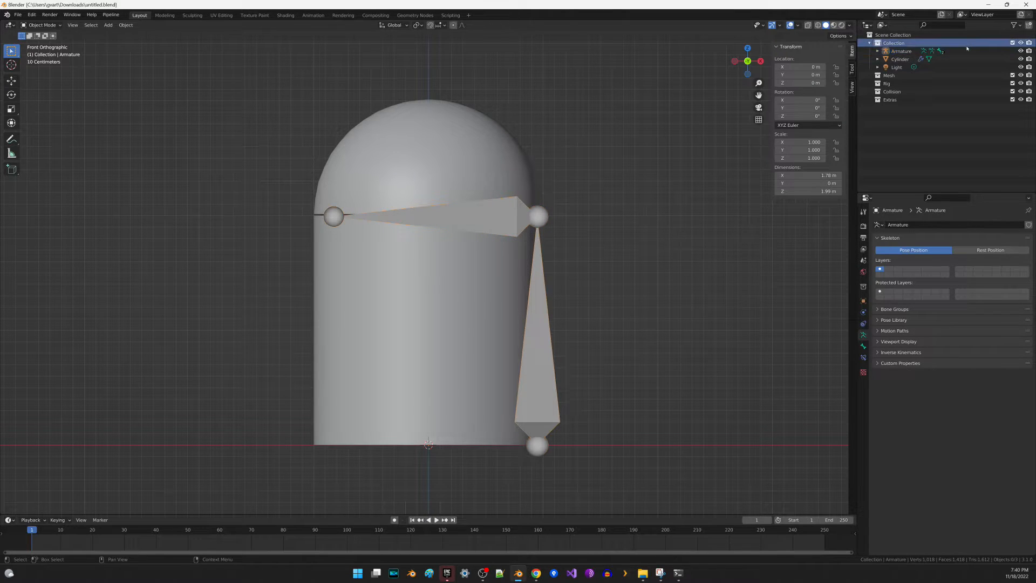
left_click(961, 53)
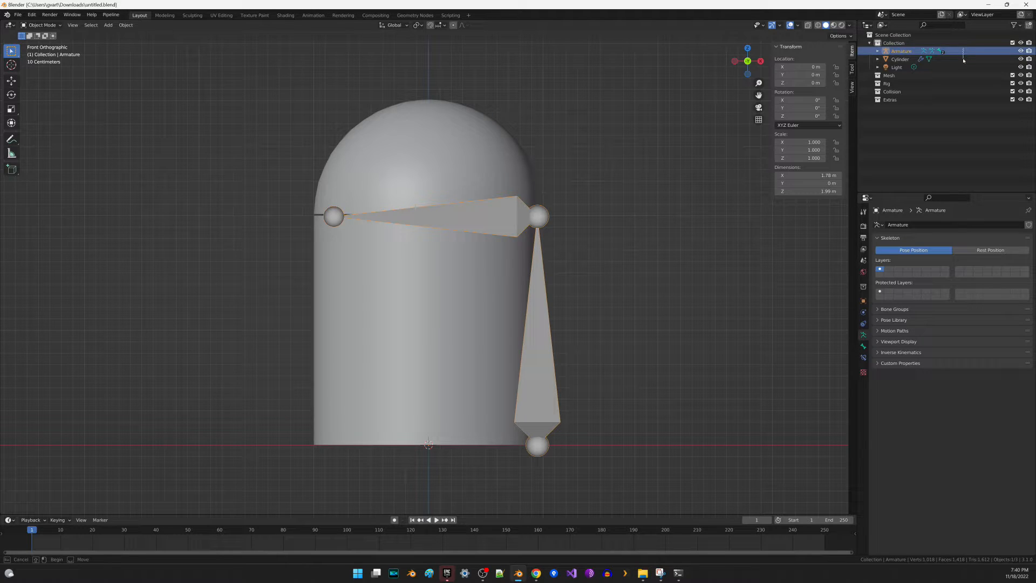
left_click(970, 60, "ctrl")
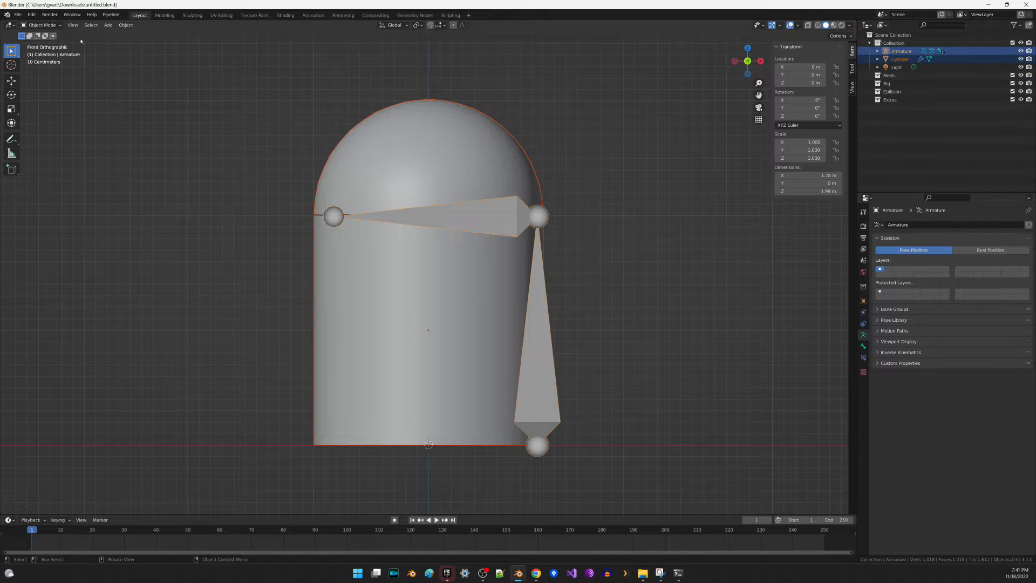
left_click(125, 25)
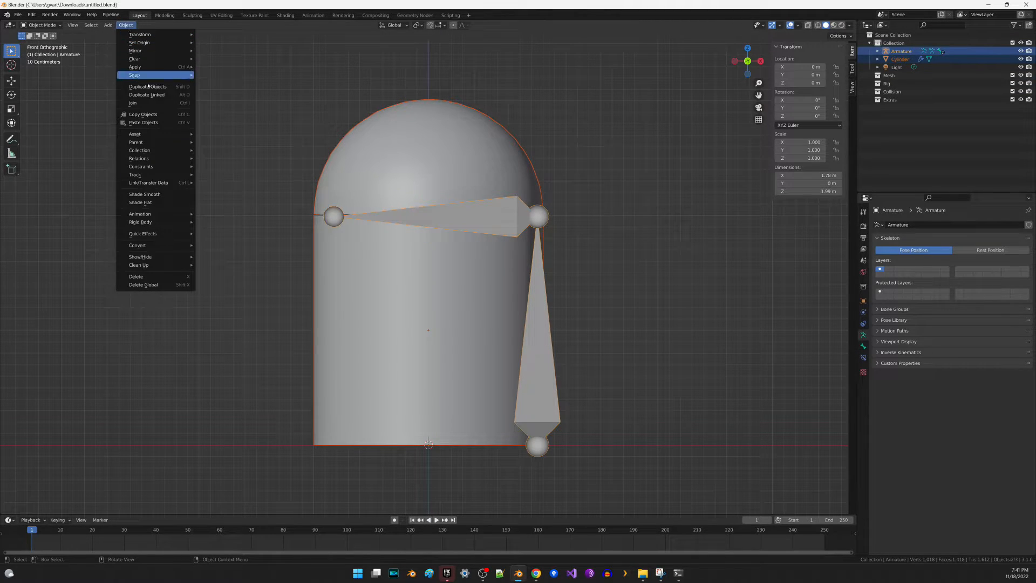
mouse_move(181, 134)
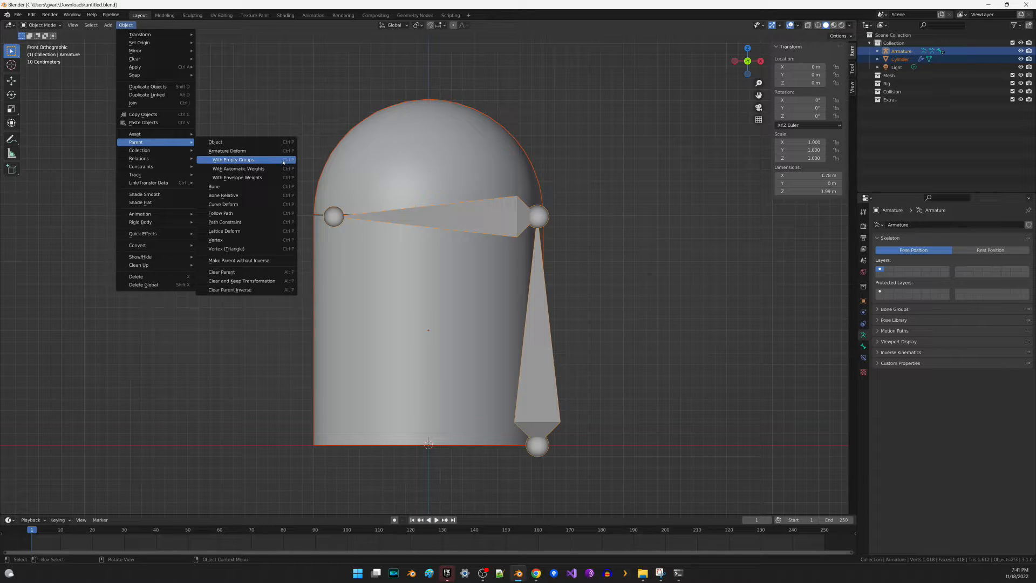
left_click(284, 160)
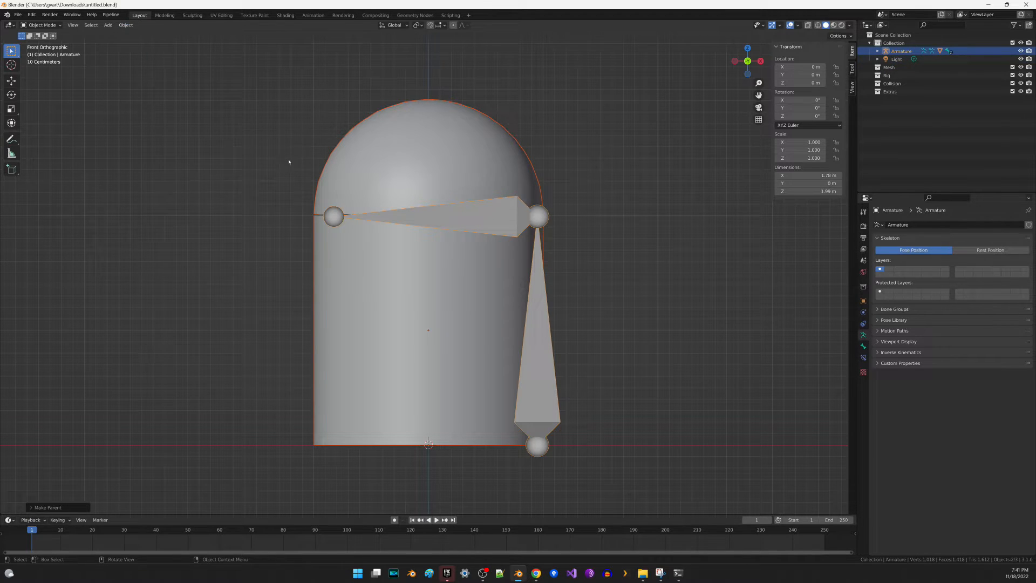
Step: In the Modeling workspace, assign the selected dome lid to the cylinder's Bone.001 vertex group with weight 1.000, and return to Layout
left_click(501, 183)
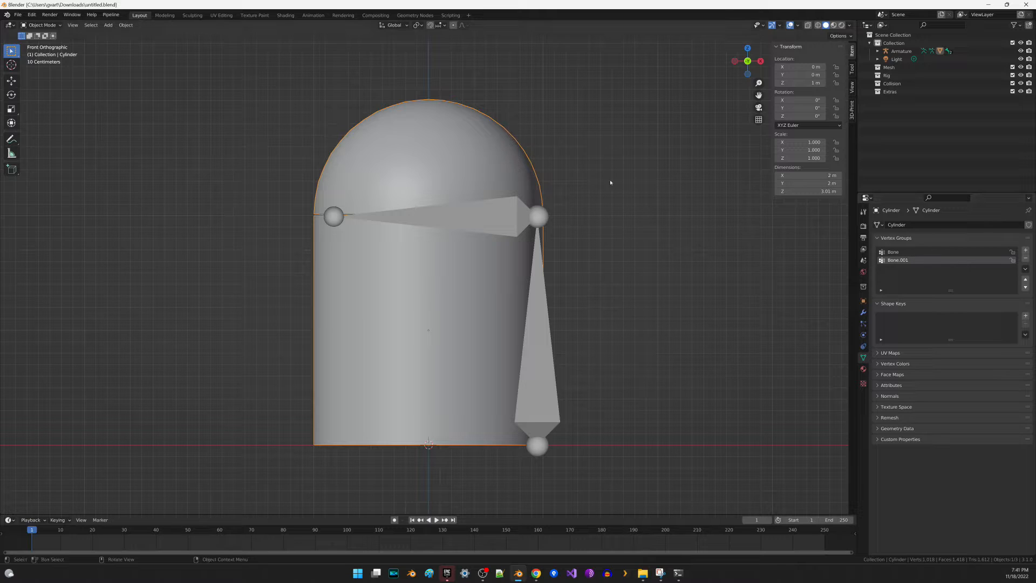
left_click(165, 15)
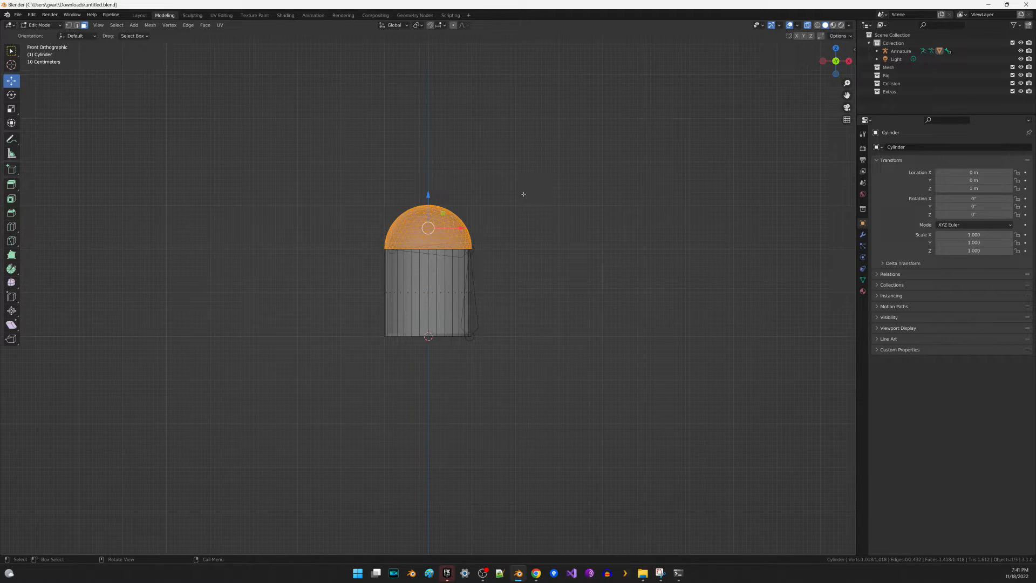
left_click(863, 279)
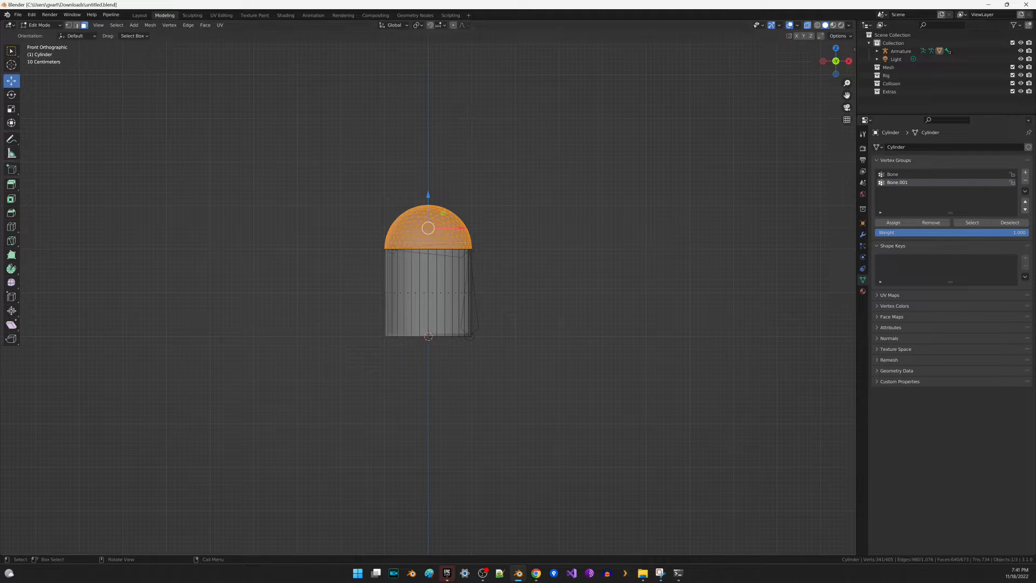
left_click(139, 15)
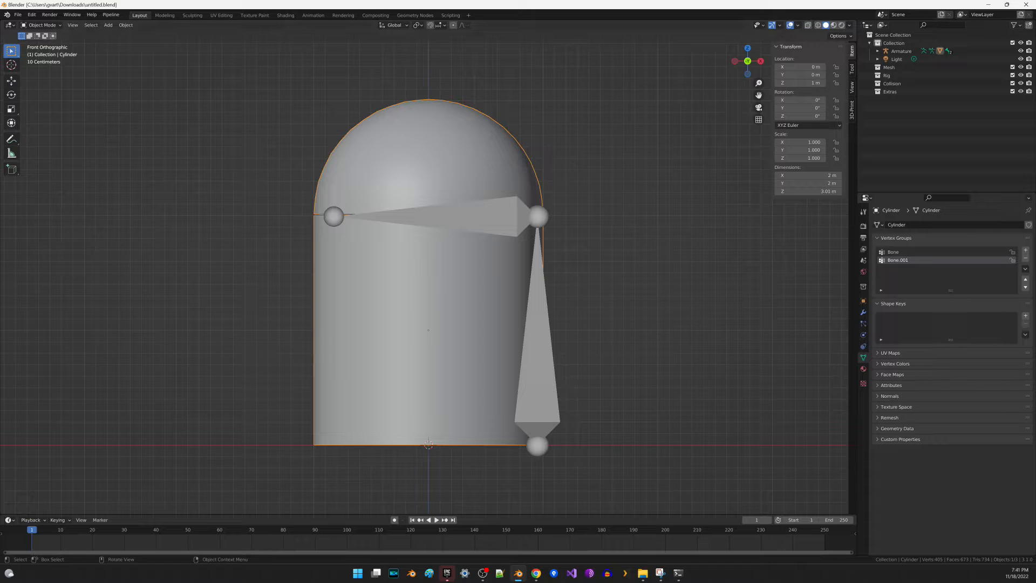
Step: Check the Bone.001 weights on the dome and body in Weight Paint mode, and return to Object Mode
left_click(40, 25)
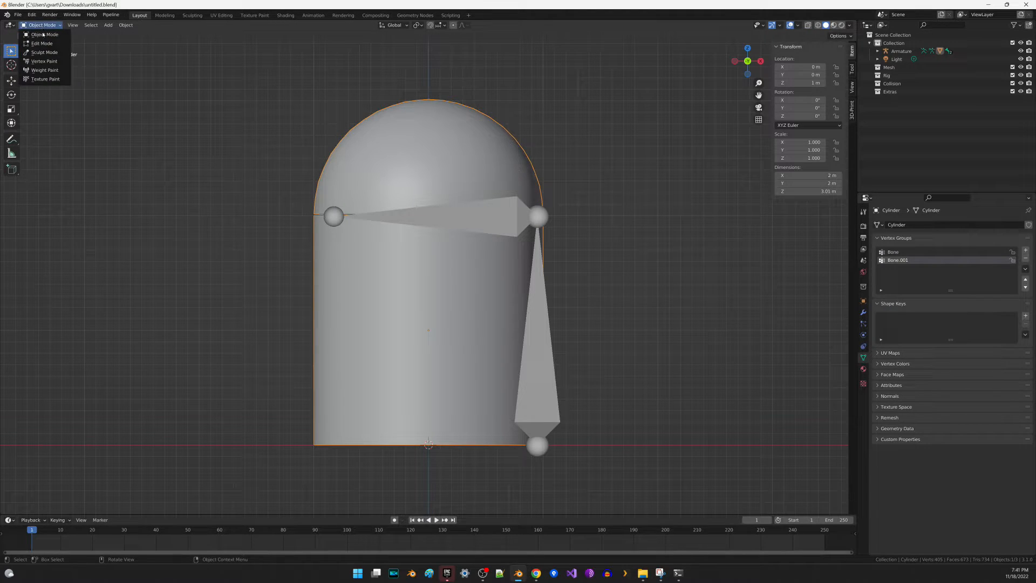
left_click(45, 70)
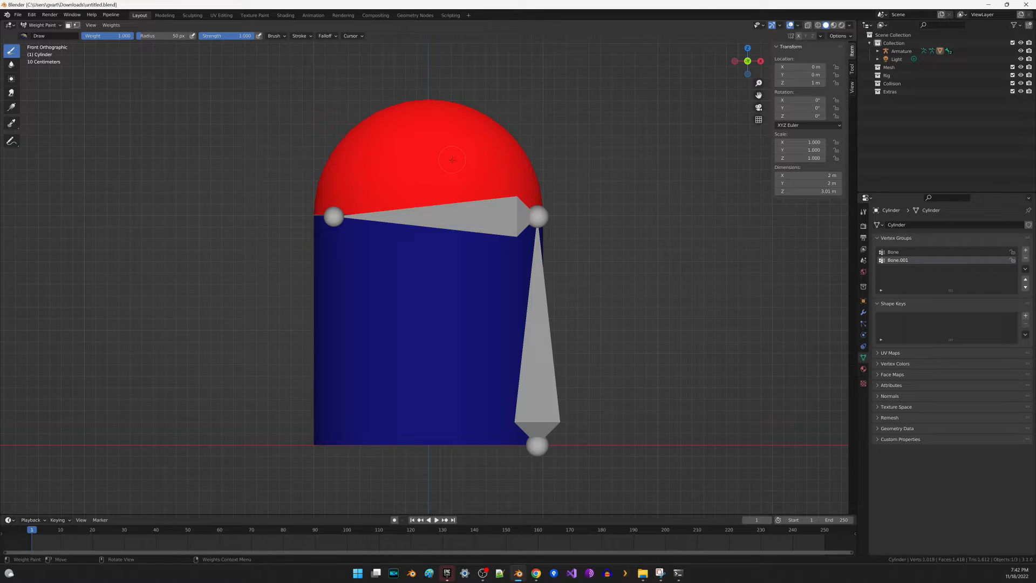
left_click(60, 25)
left_click(44, 34)
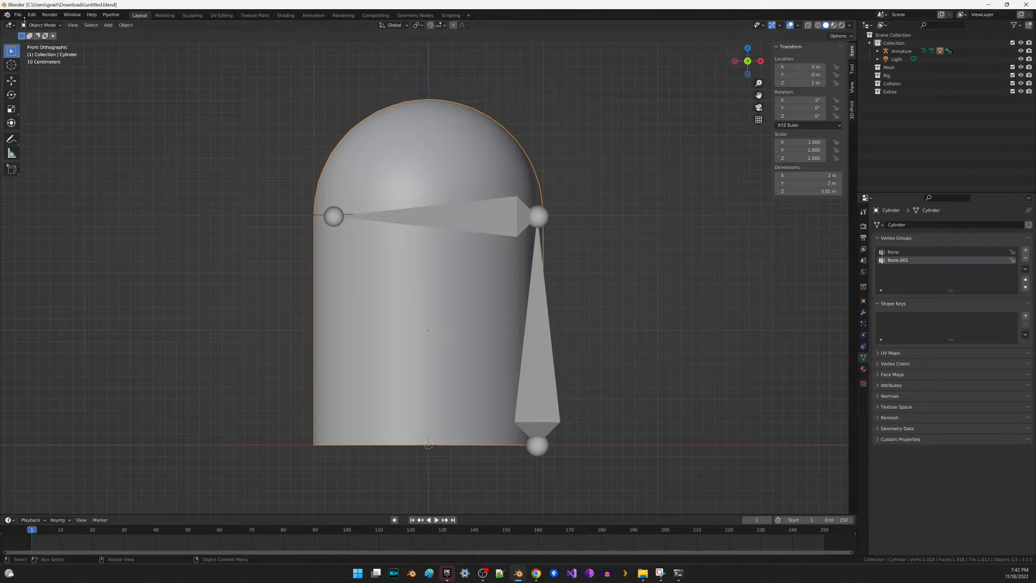
Step: In the Animation workspace, frame the model in front view and put the armature in Pose Mode
left_click(313, 16)
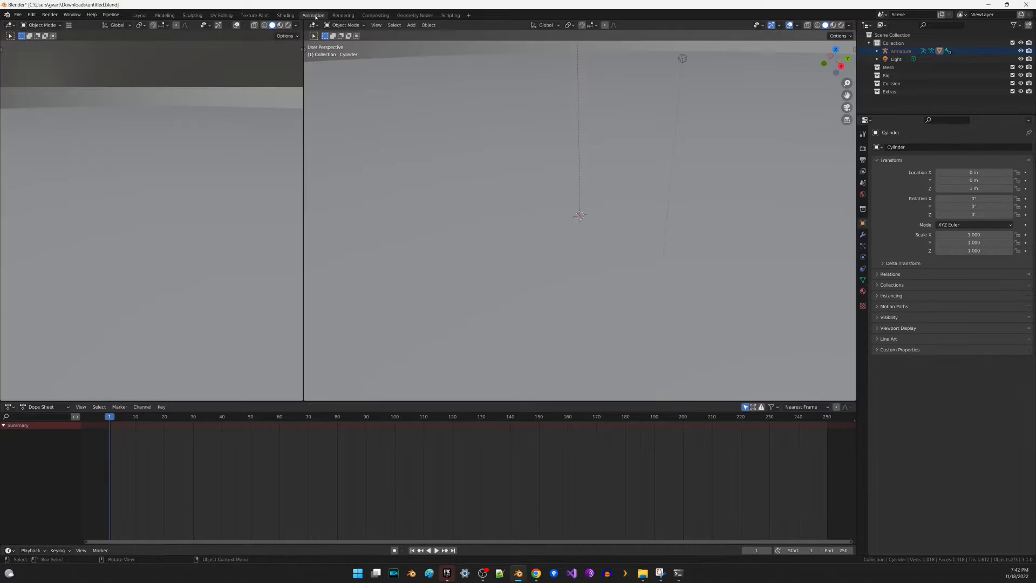
left_click(512, 138)
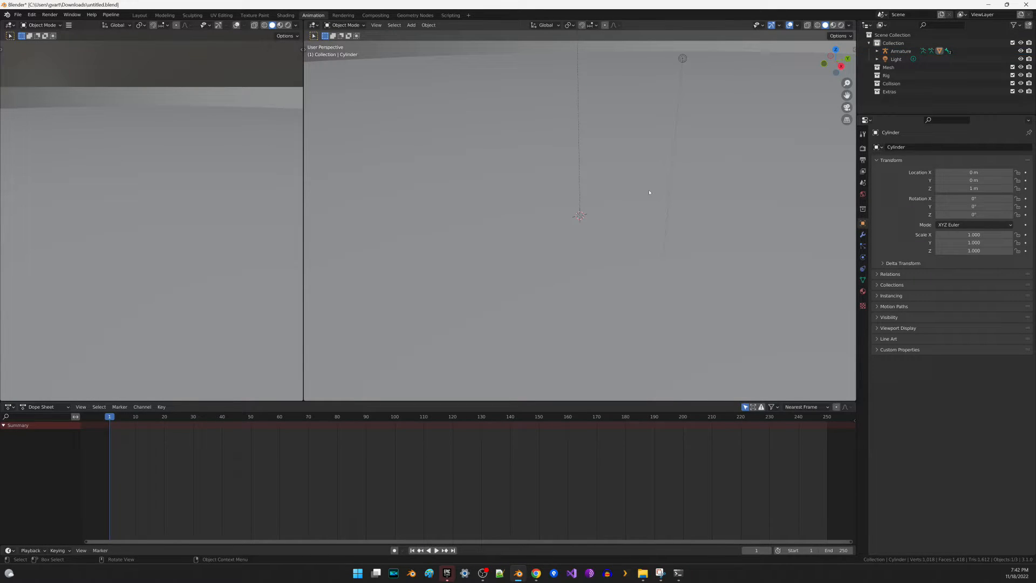
key("KP_Decimal")
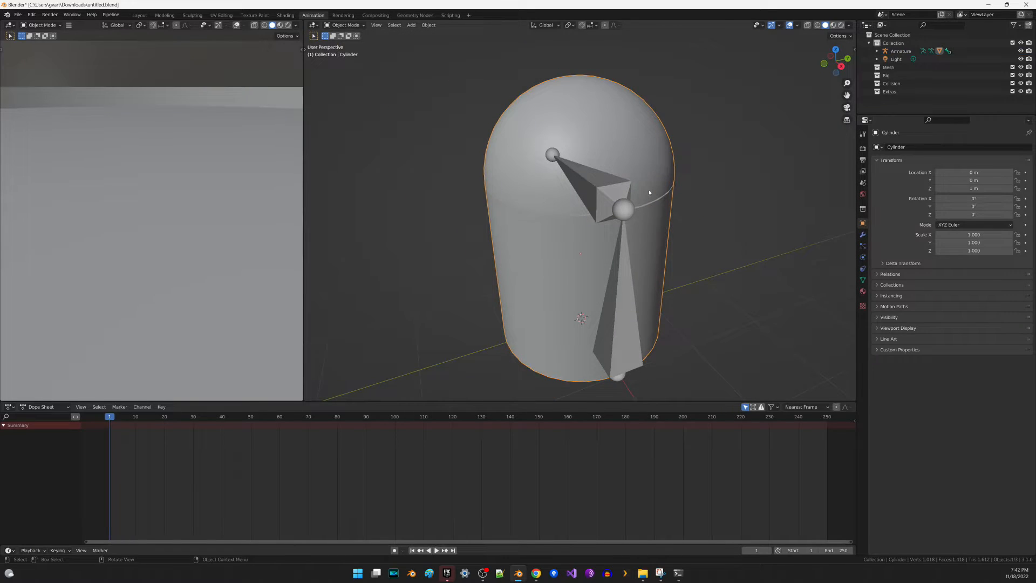
key("KP_1")
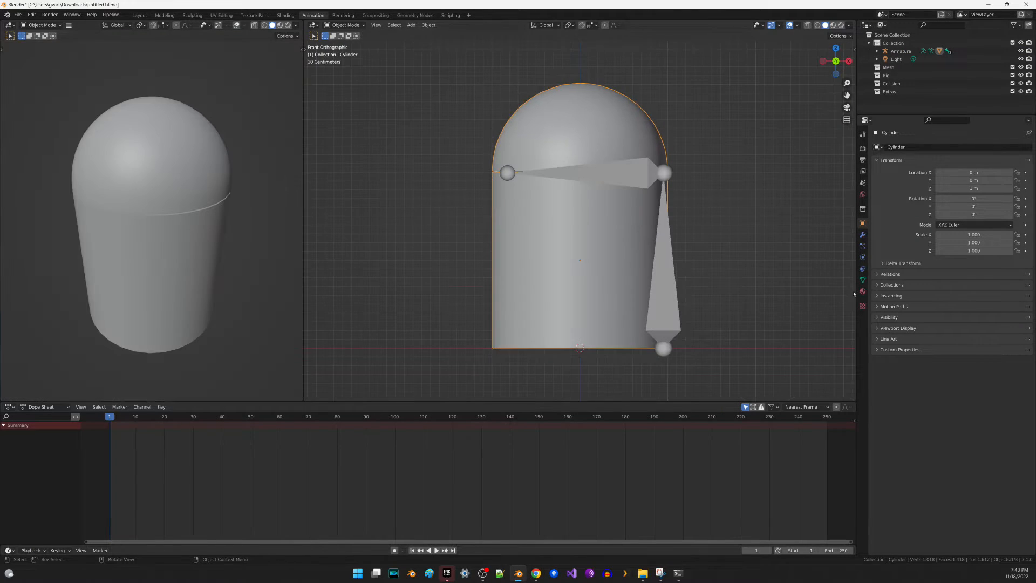
left_click(660, 303)
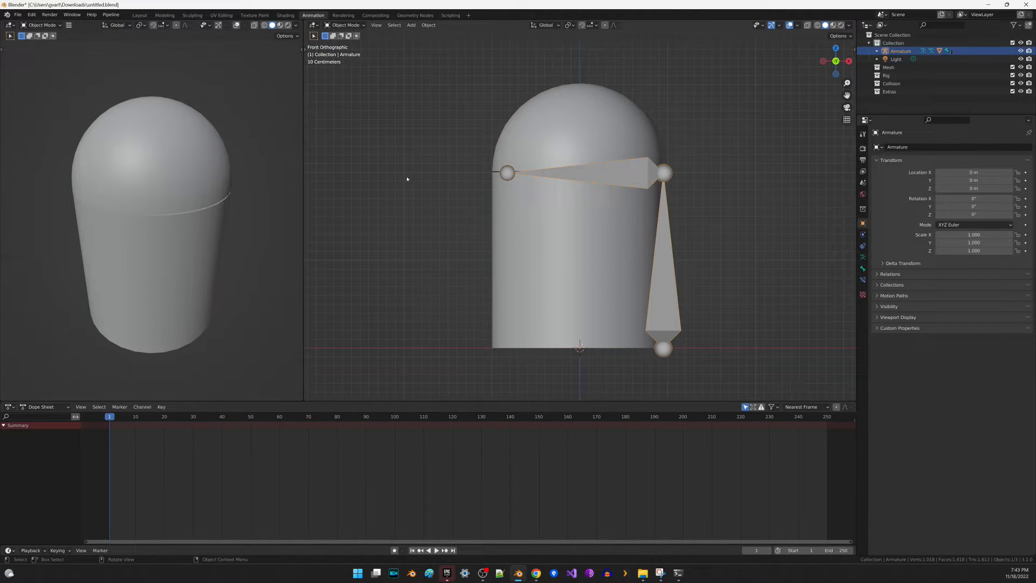
left_click(342, 25)
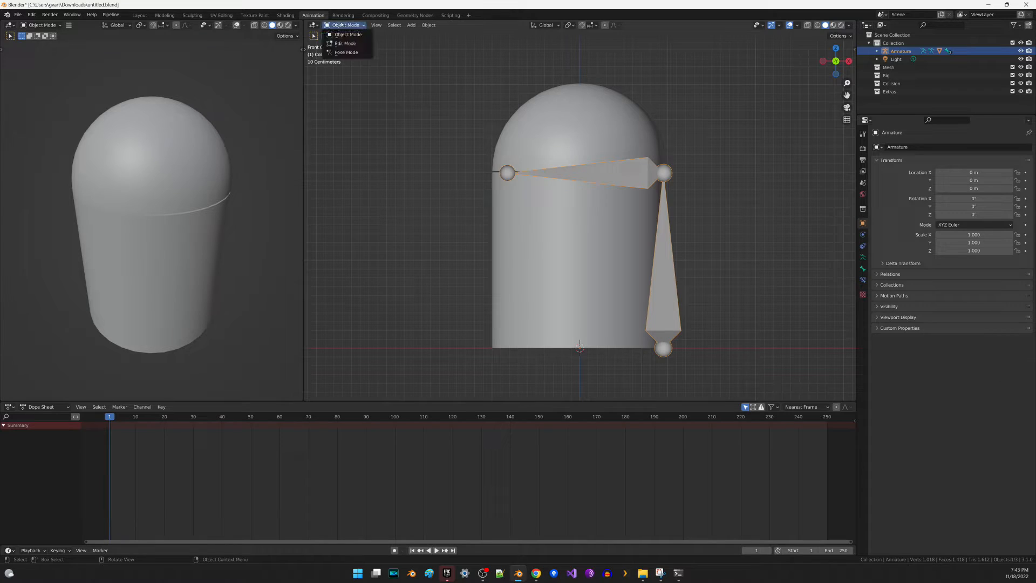
left_click(365, 52)
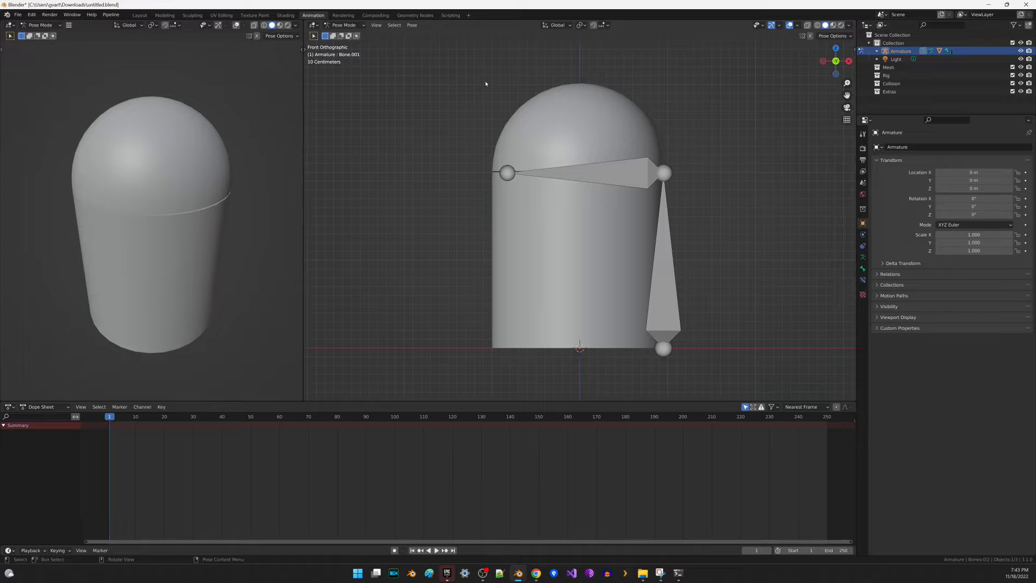
Step: Select all bones of the armature in Pose Mode
left_click(649, 175)
left_click(413, 26)
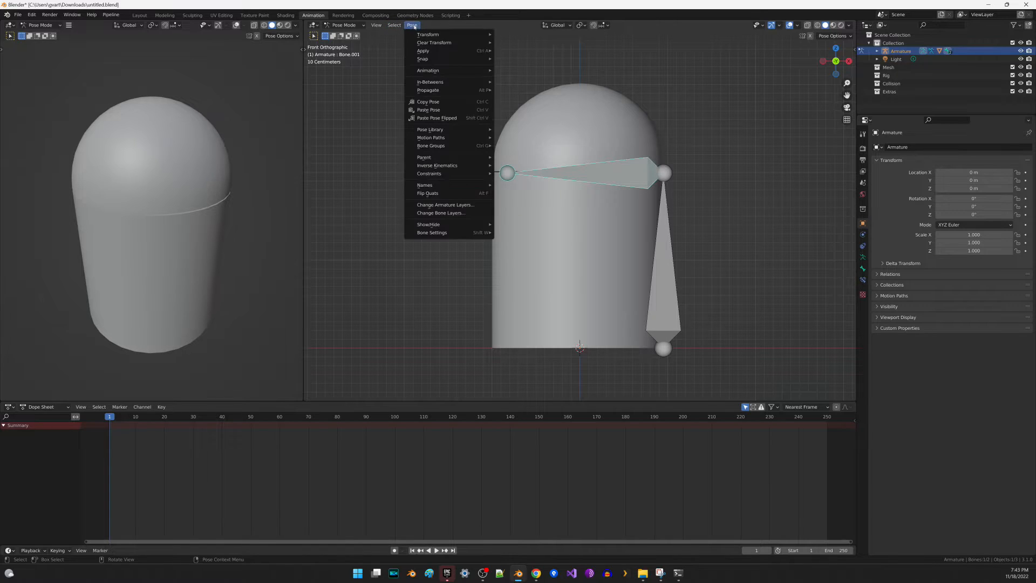
mouse_move(398, 26)
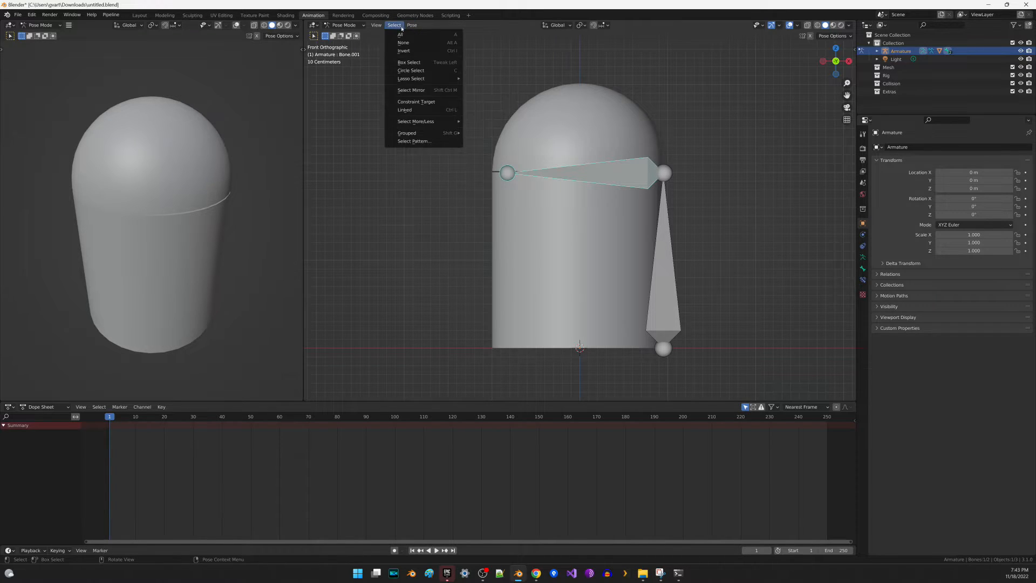
left_click(409, 35)
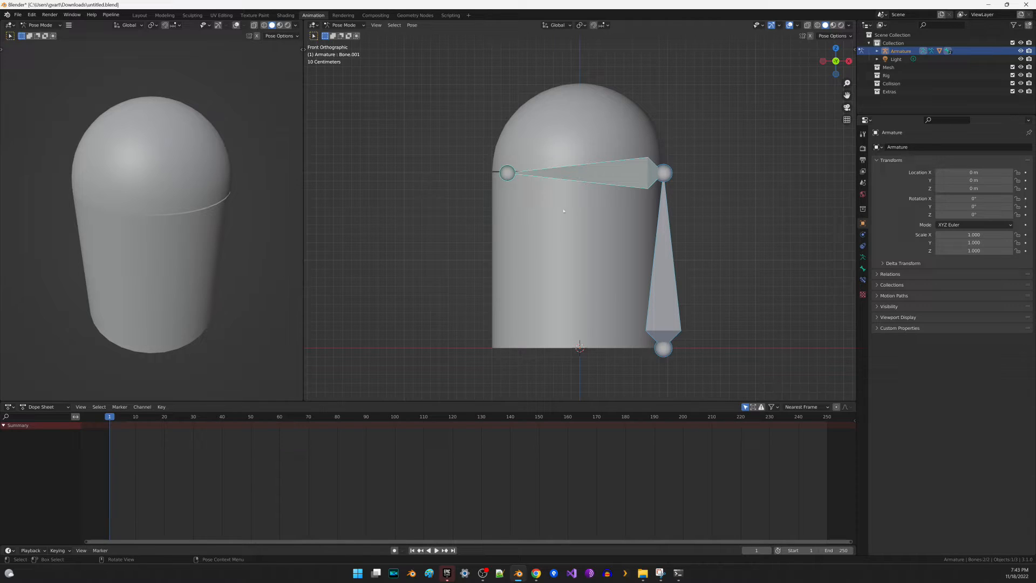
Step: Insert a Location & Rotation keyframe for both armature bones at frame 1
key("i")
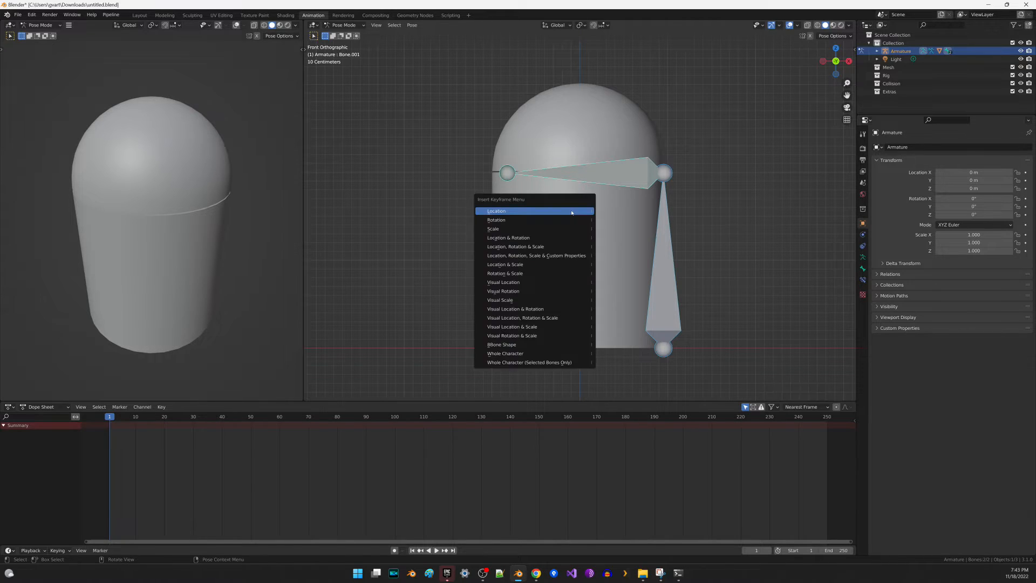
key("Down")
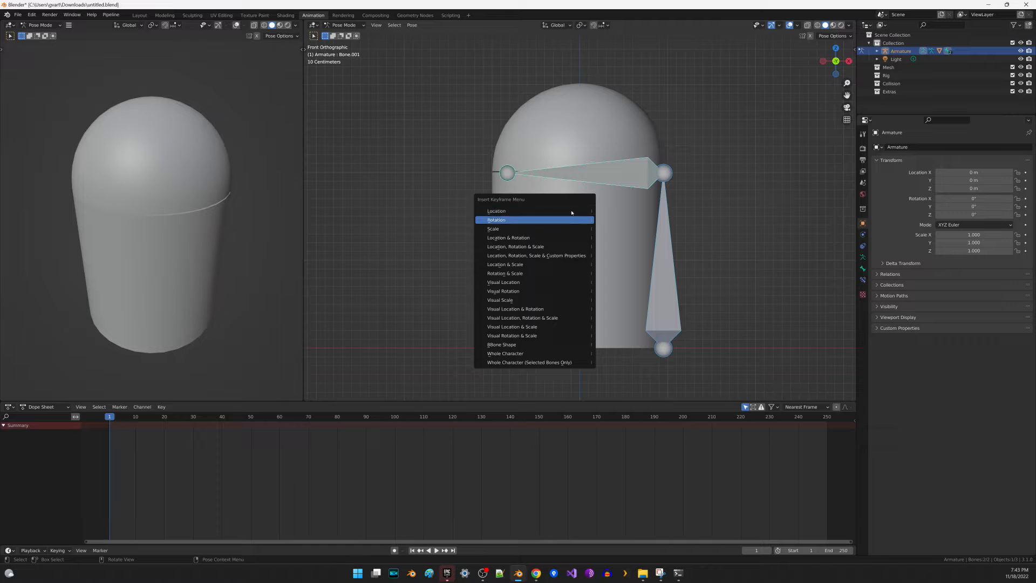
key("Down")
key("Down")
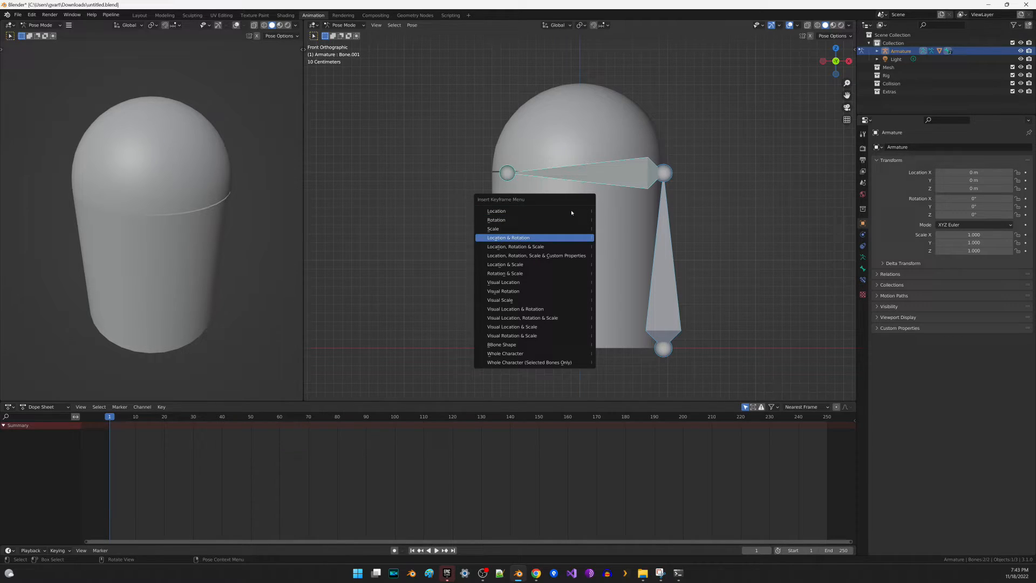
key("Return")
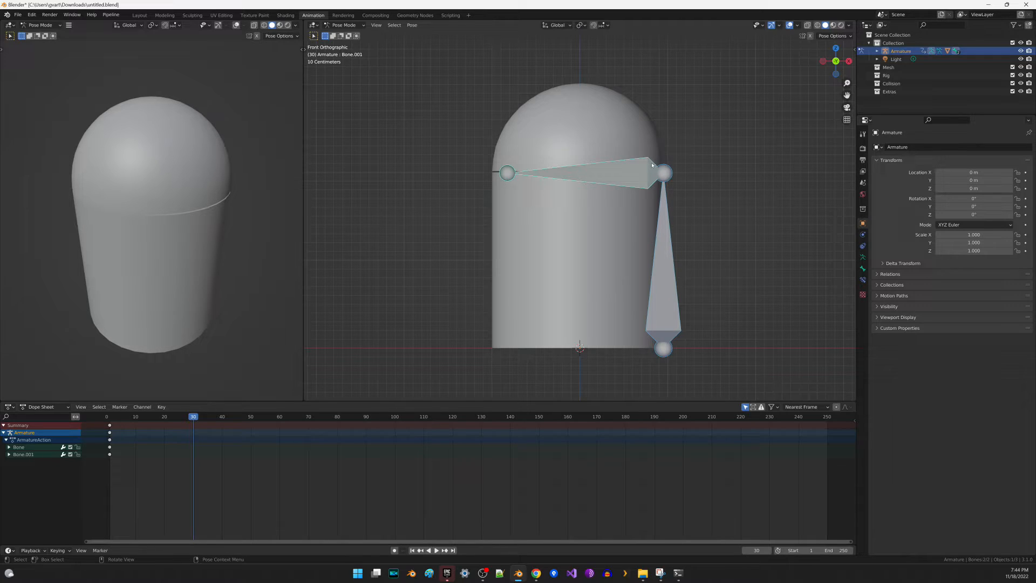
Step: At frame 30, enable auto keying and rotate only the lid bone Bone.001 about its hinge until it stands roughly upright
left_click(665, 173)
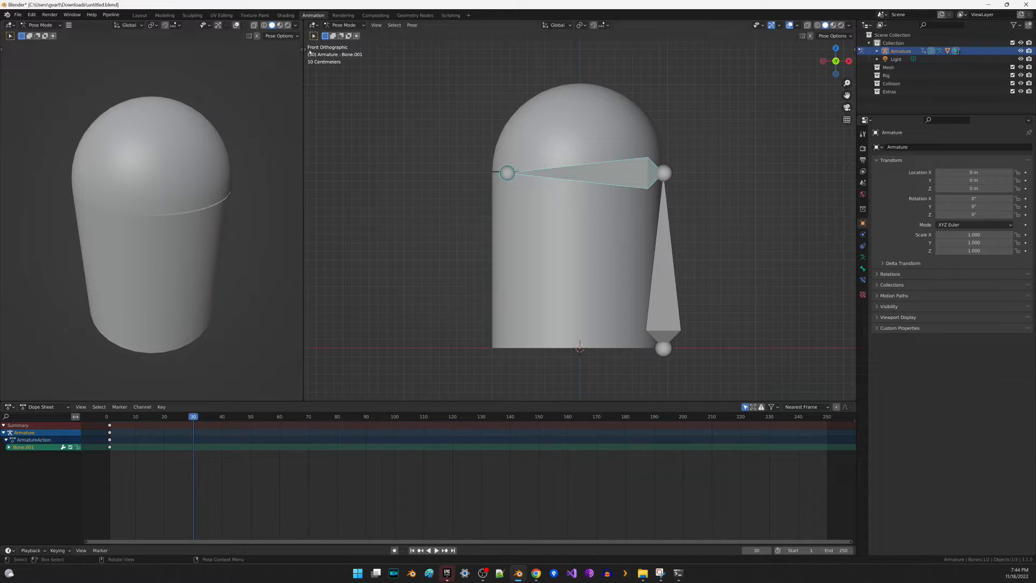
left_click(302, 49)
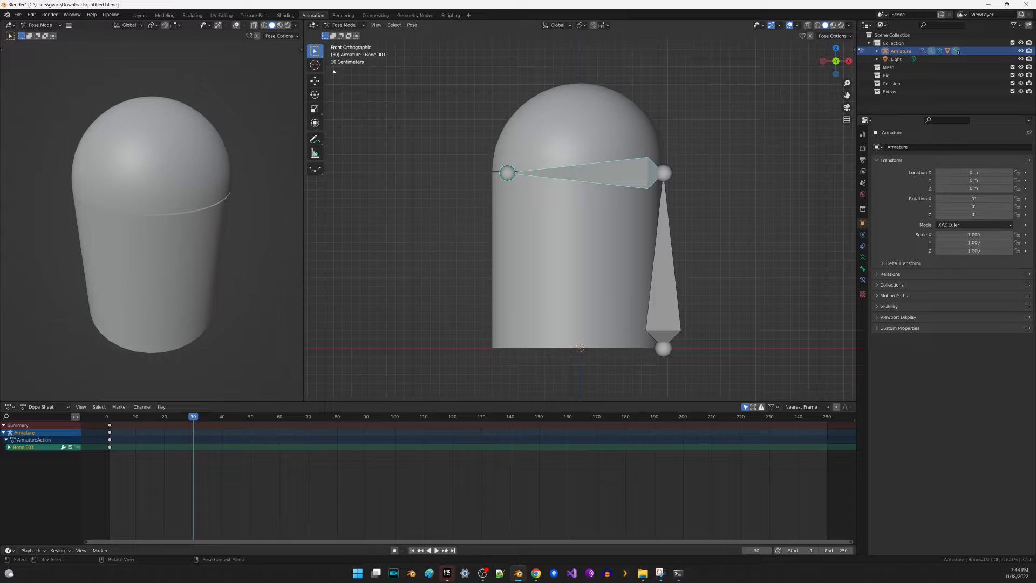
left_click(394, 550)
left_click(315, 94)
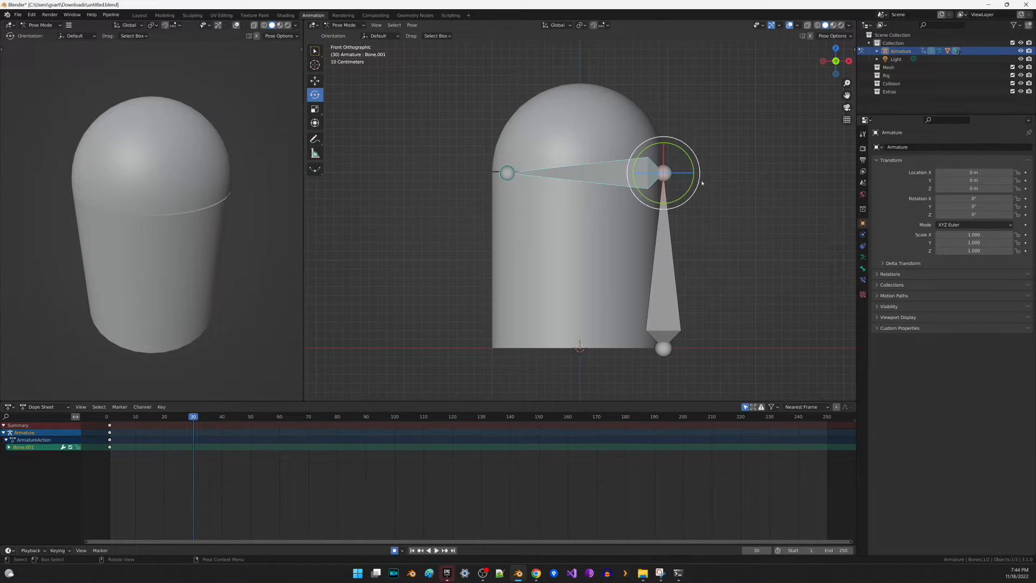
left_click_drag(681, 153, 350, 312)
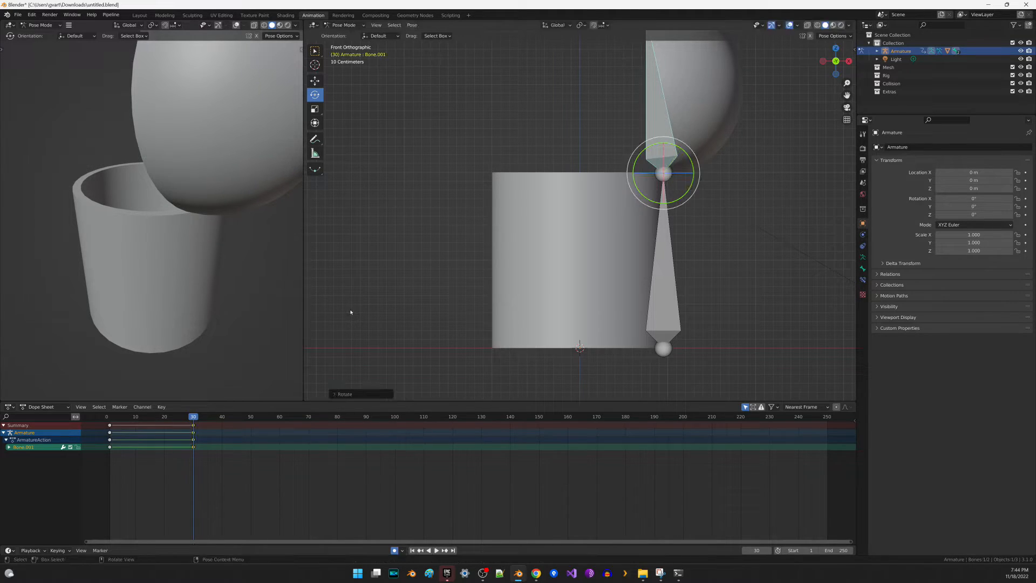
Step: Rotate Bone.001 further at frame 30 so the open lid leans back past vertical, away from the cylinder's opening
middle_click_drag(37, 258, 158, 256)
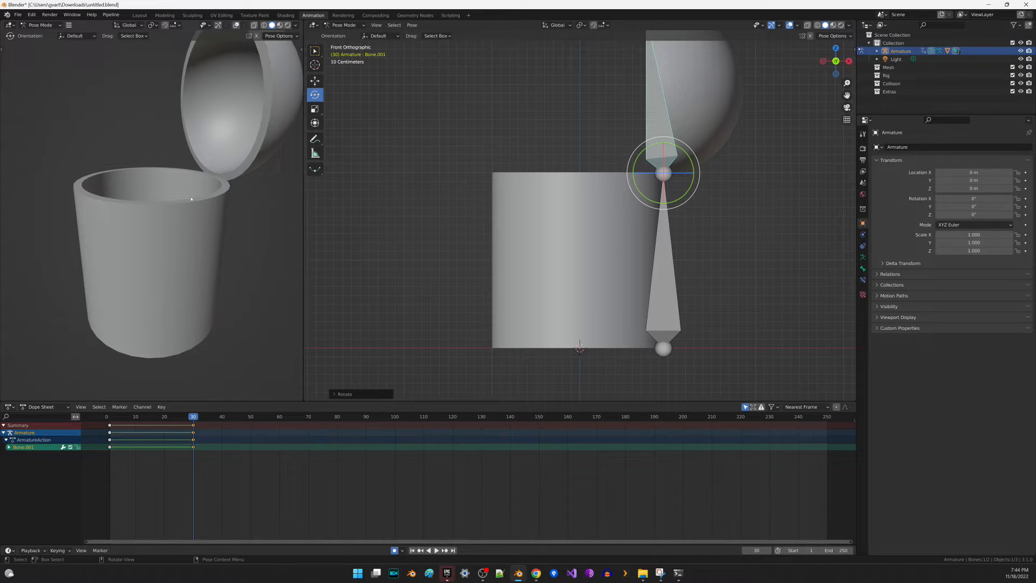
middle_click_drag(191, 198, 204, 113)
middle_click_drag(182, 151, 168, 170)
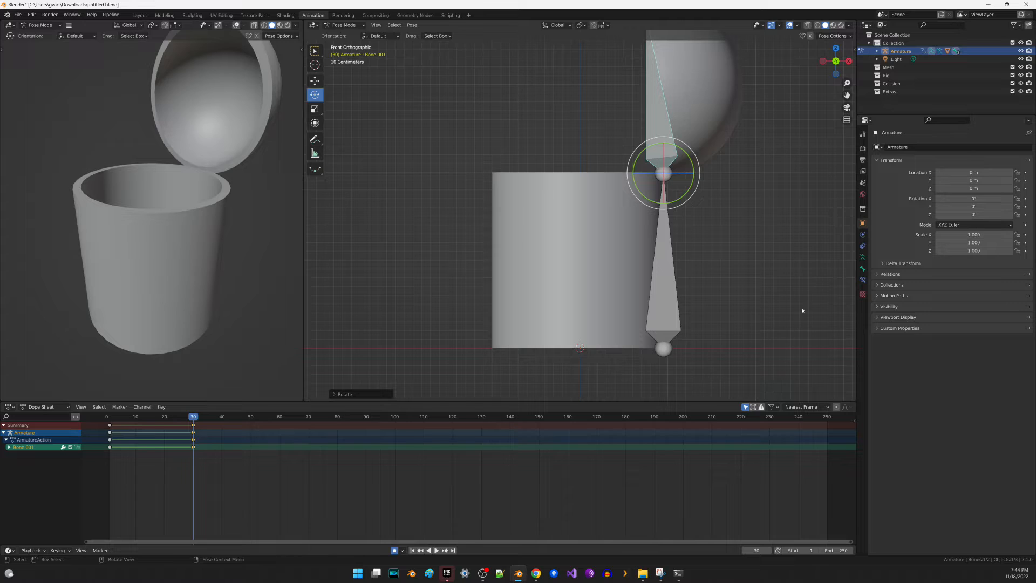
left_click_drag(693, 177, 791, 317)
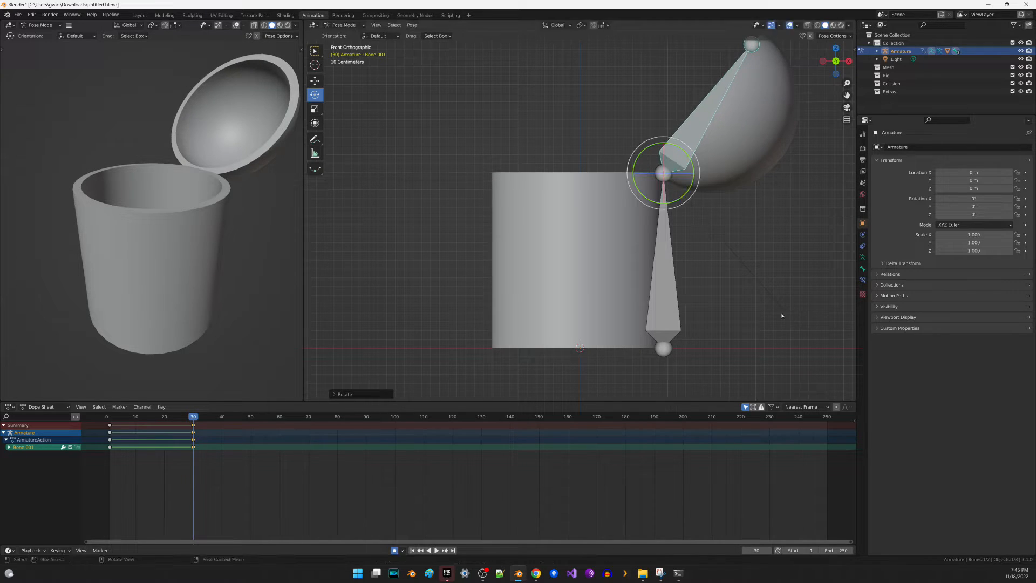
middle_click_drag(160, 273, 205, 269)
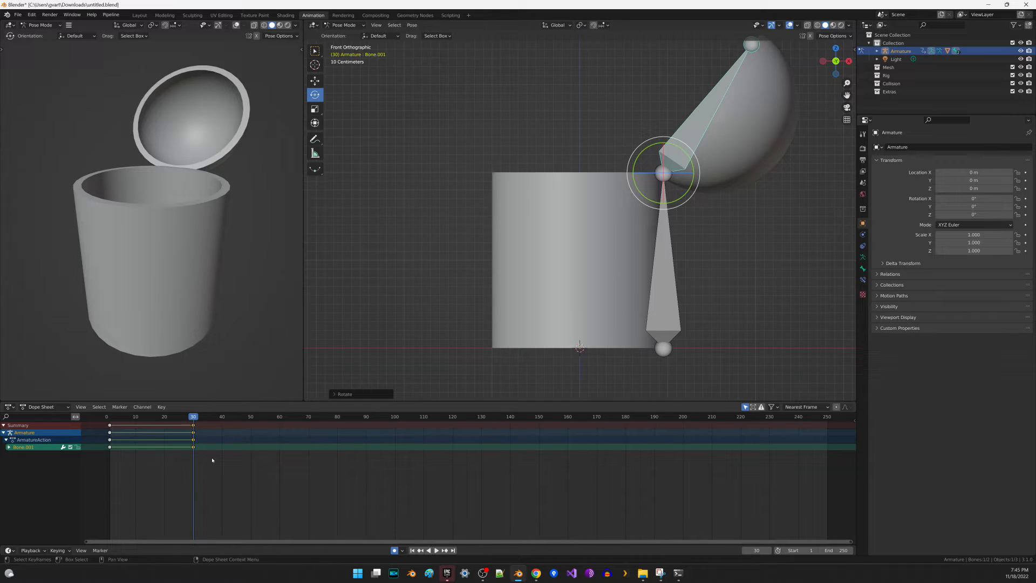
Step: Copy the closed-lid keyframes from frame 1 and paste them at frame 60
left_click_drag(153, 463, 104, 423)
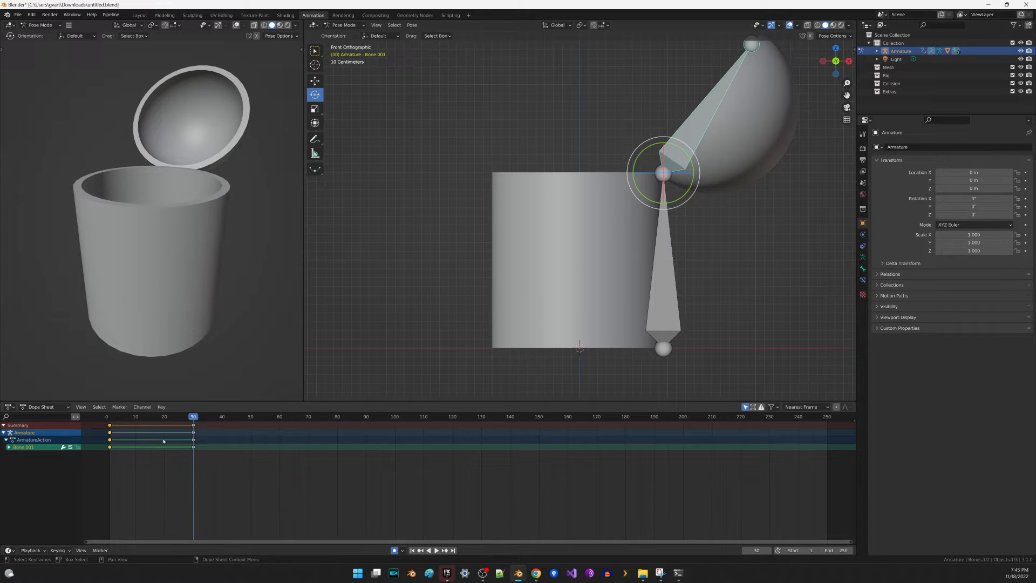
left_click(161, 407)
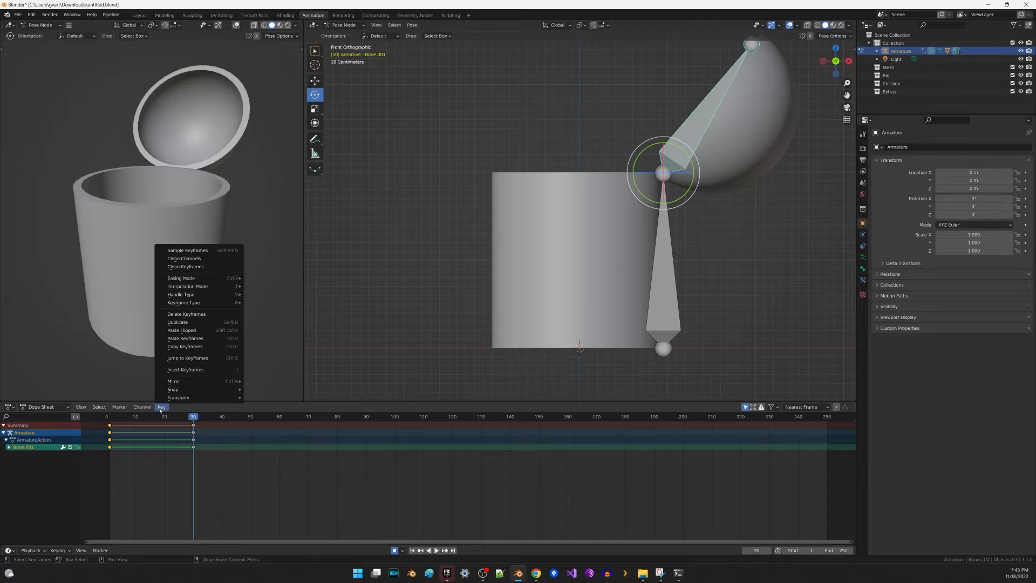
left_click(199, 347)
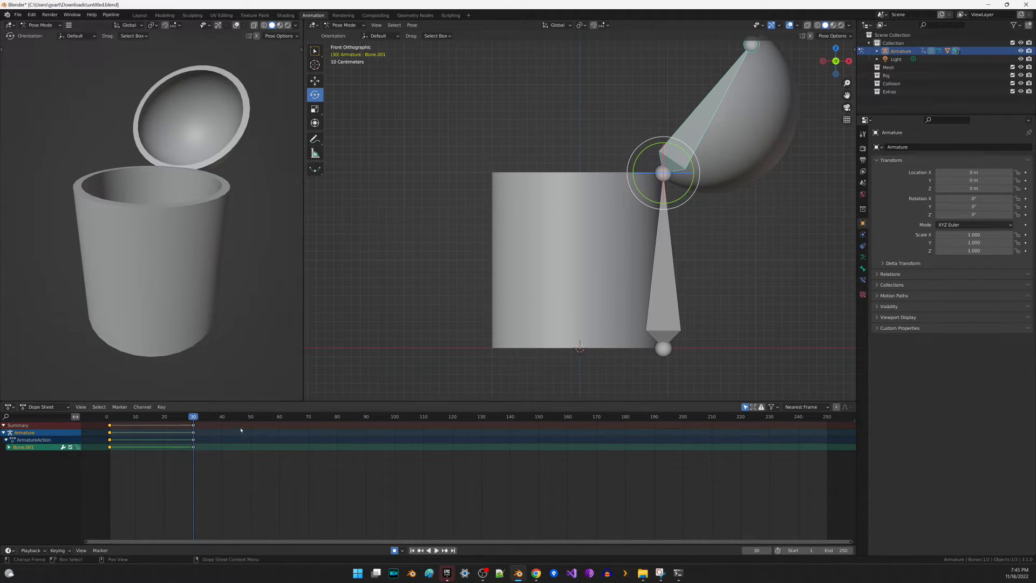
key("space")
left_click_drag(299, 435, 281, 418)
key("space")
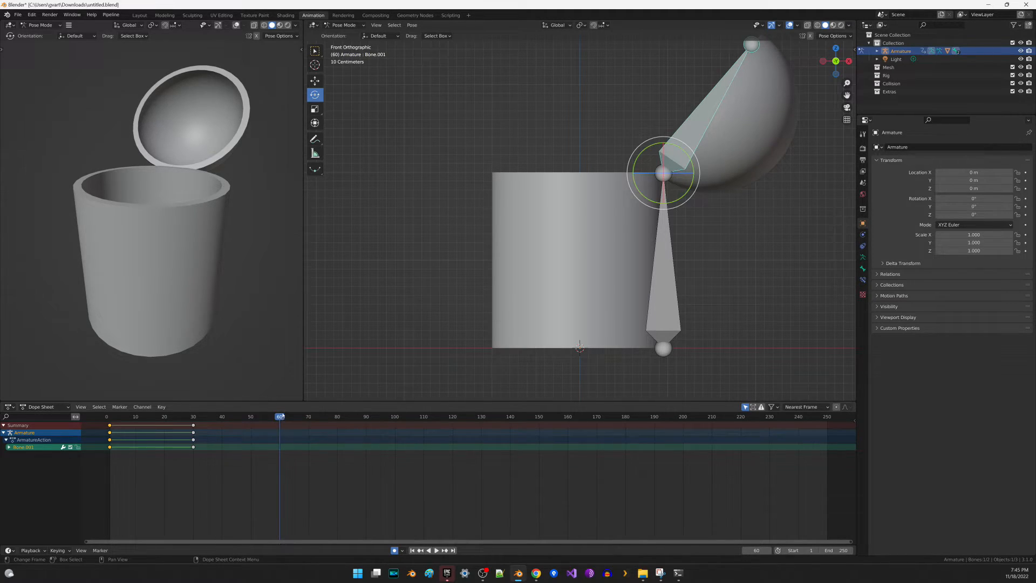
left_click(161, 407)
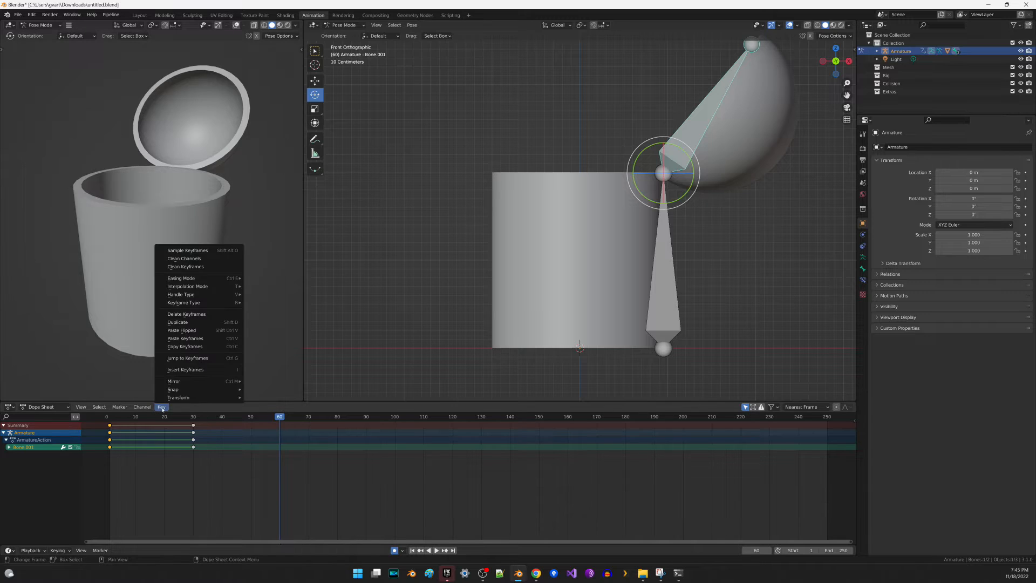
left_click(194, 339)
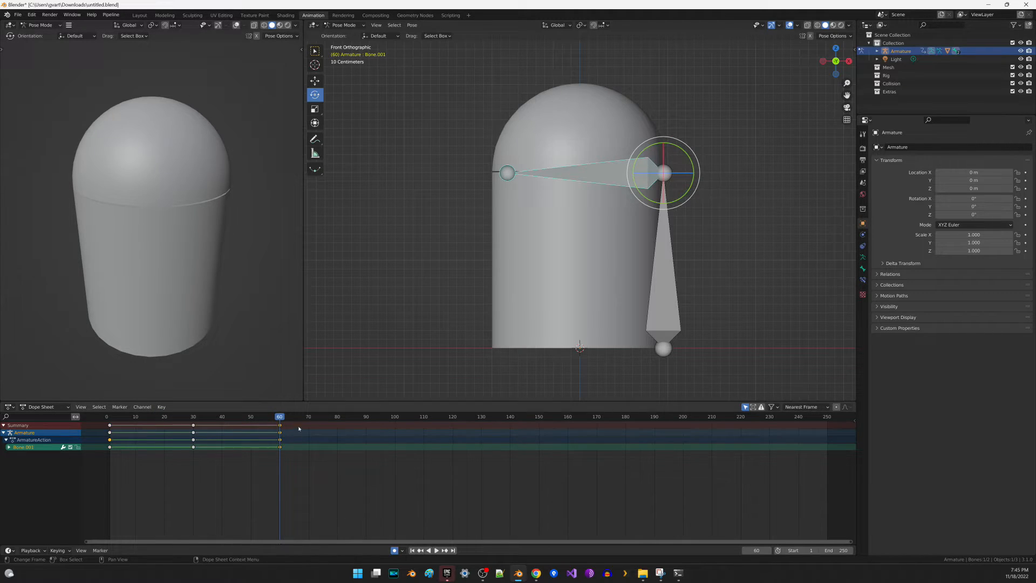
Step: Preview the lid opening and closing across the keyframes, and return to frame 1
key("space")
left_click(197, 440)
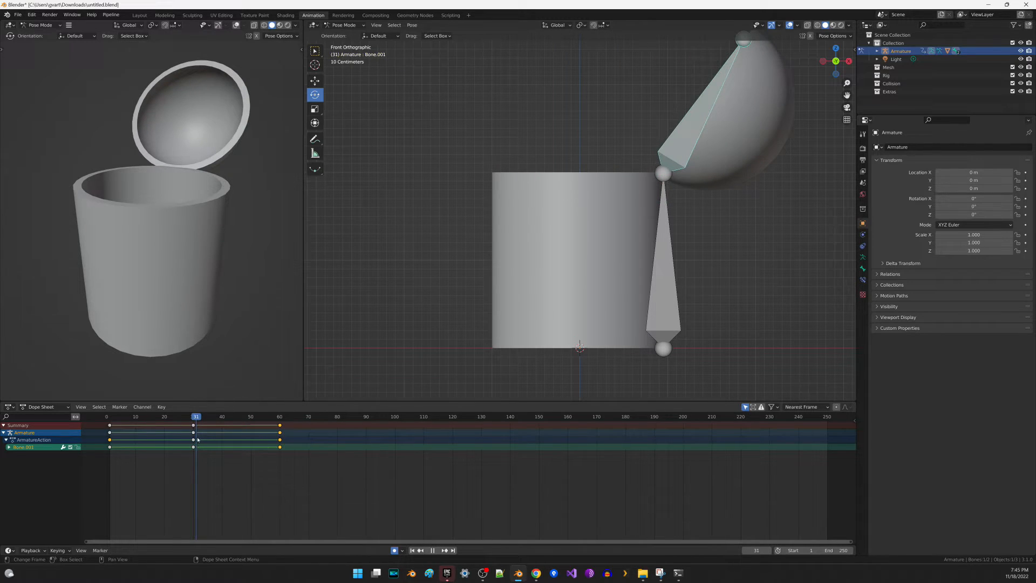
left_click_drag(196, 440, 194, 440)
left_click_drag(199, 445, 114, 463)
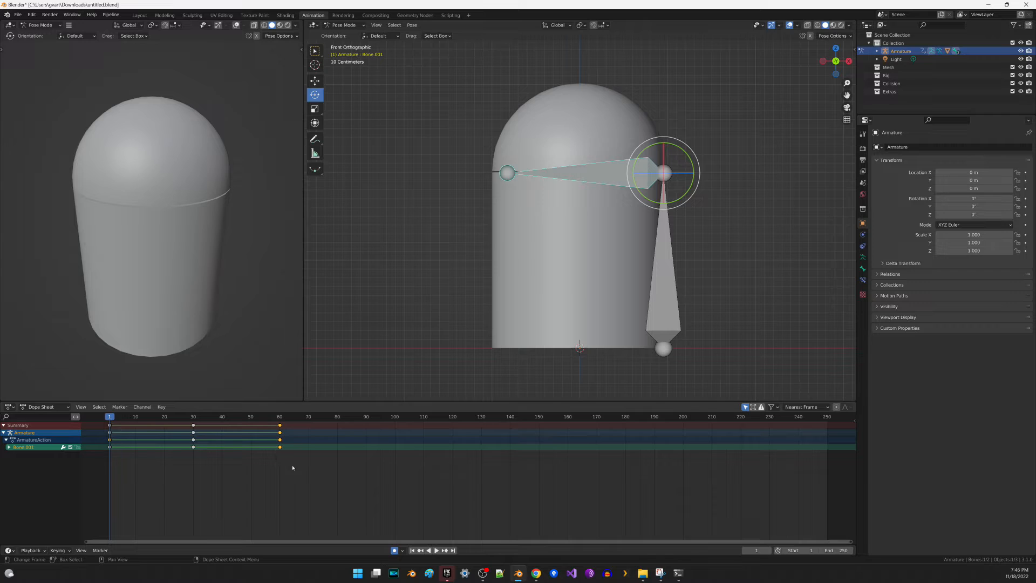
Step: Move the closing keyframes from frame 60 to frame 90 in the Dope Sheet
left_click_drag(293, 467, 274, 415)
key("g")
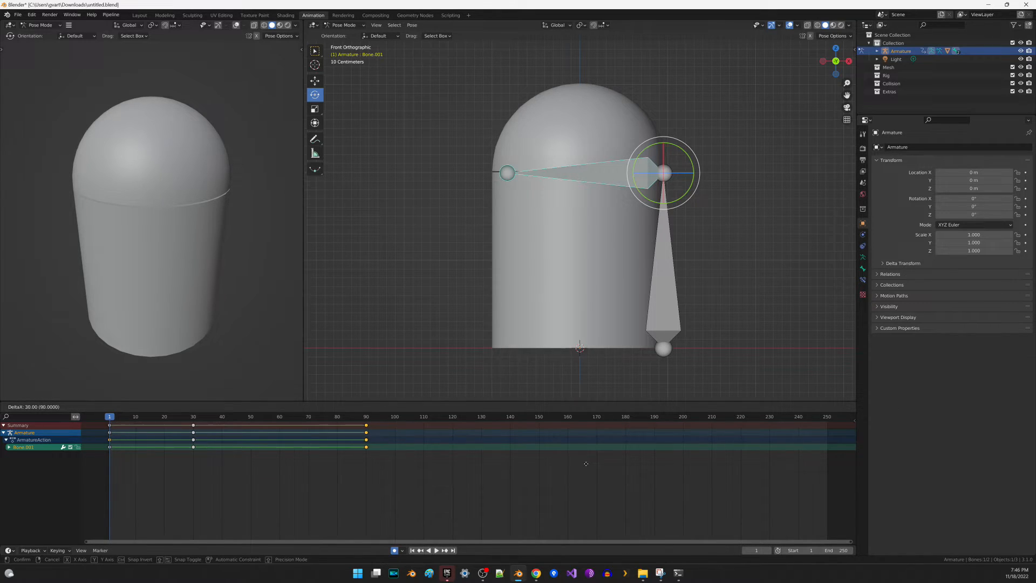
left_click(587, 466)
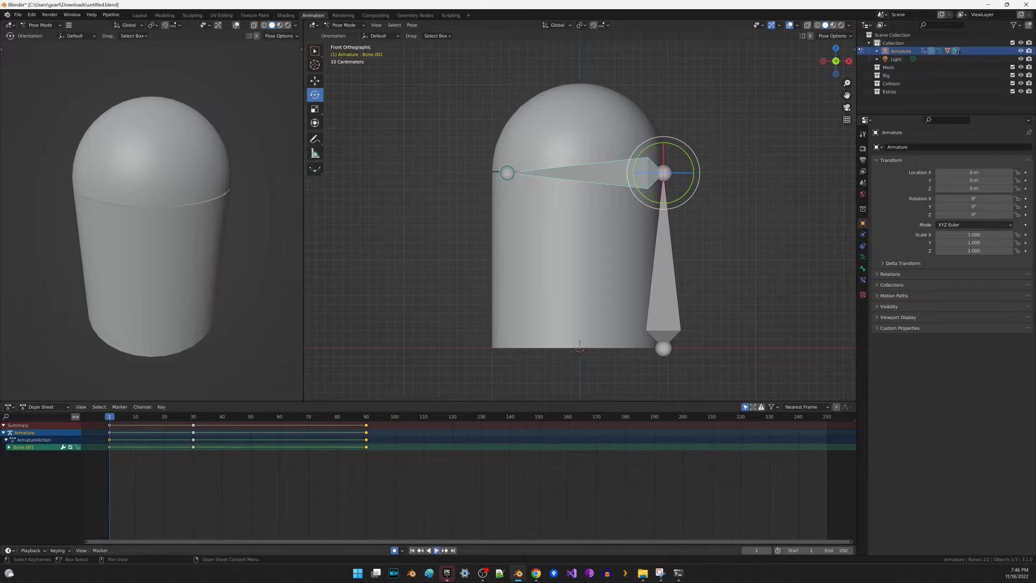
Step: Play the animation from the start to check the lid's slower closing, and stop playback
key("space")
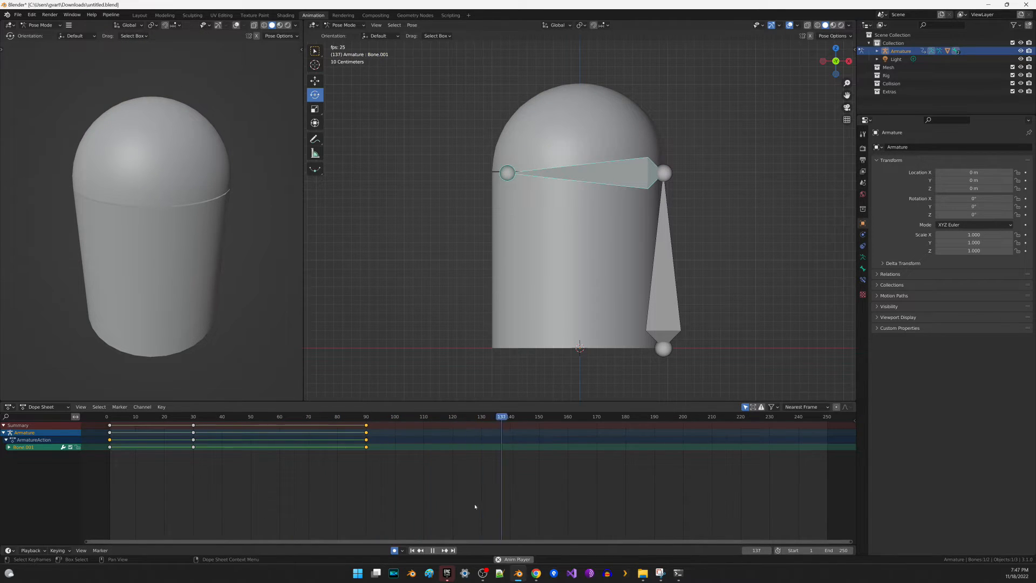
left_click(413, 550)
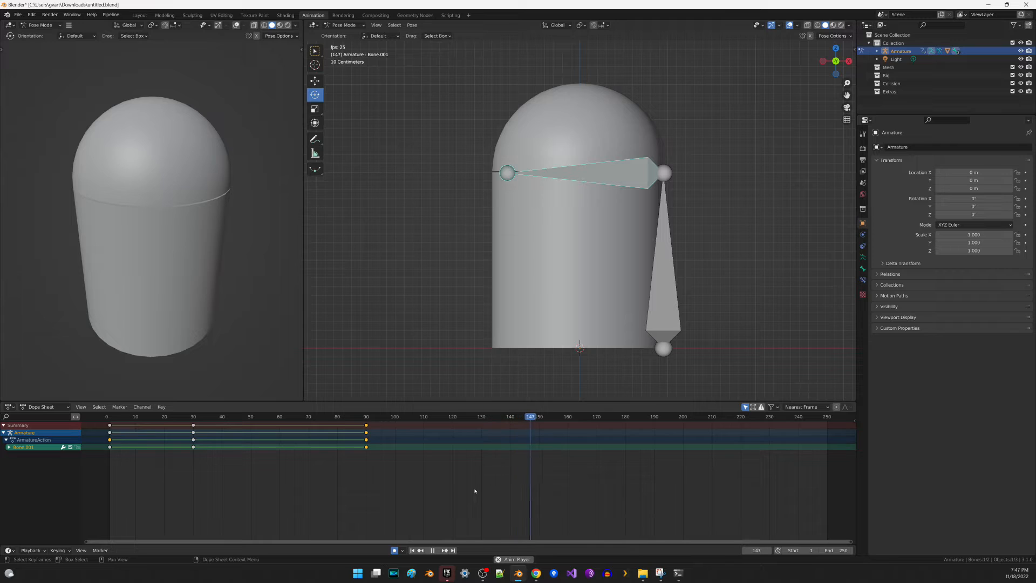
left_click(412, 550)
key("space")
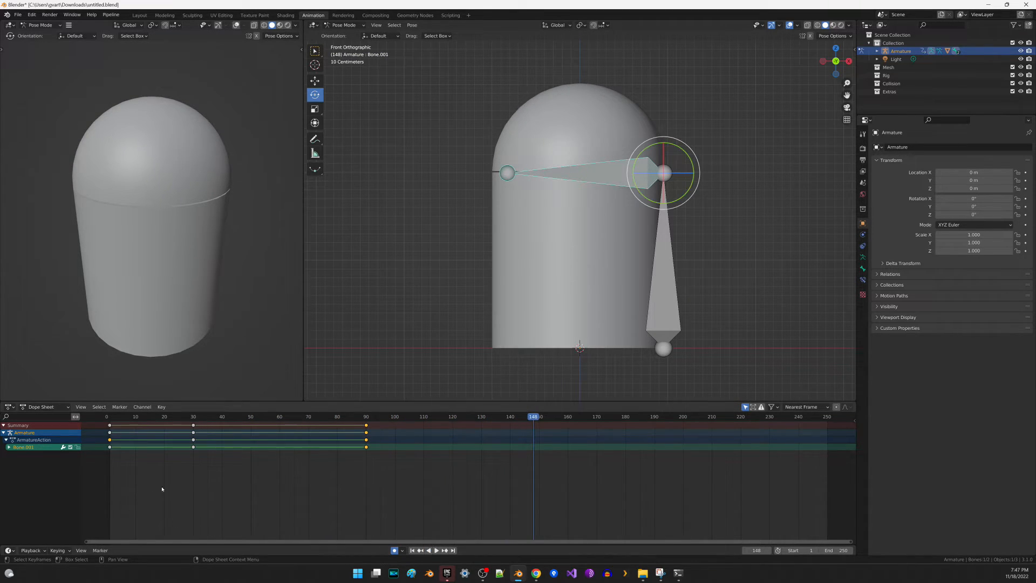
Step: Move the open-lid keyframes from frame 30 to frame 10 in the Dope Sheet
left_click_drag(205, 472, 193, 426)
key("g")
left_click_drag(199, 433, 138, 495)
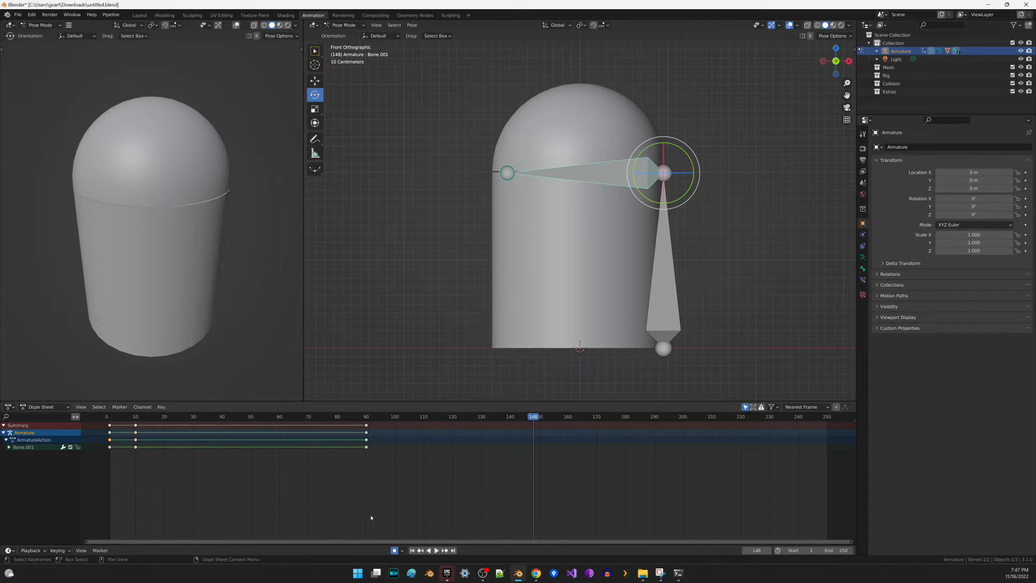
Step: Play the animation from frame 1 to check the faster lid opening, and return to the first frame
left_click(413, 551)
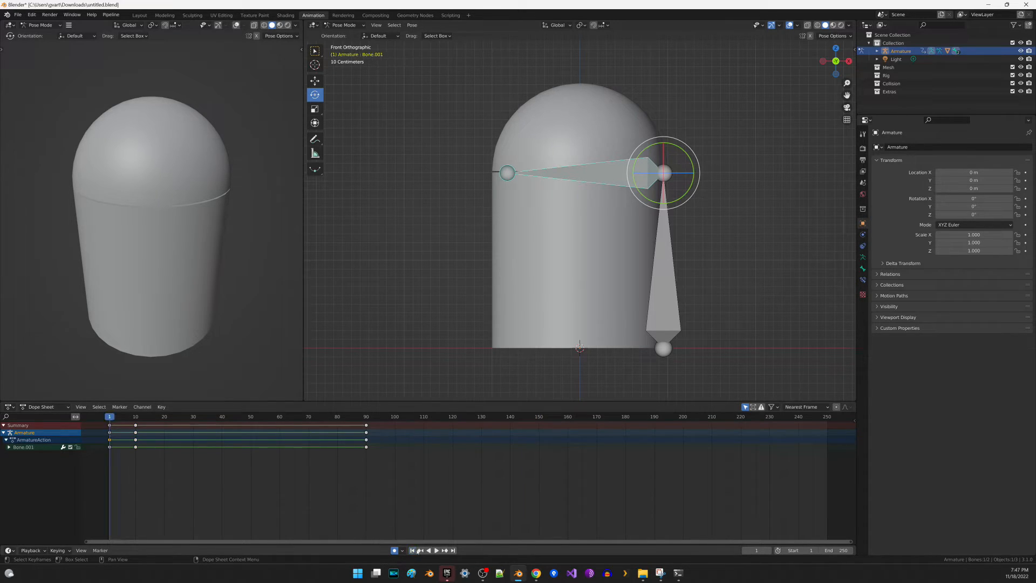
left_click(435, 550)
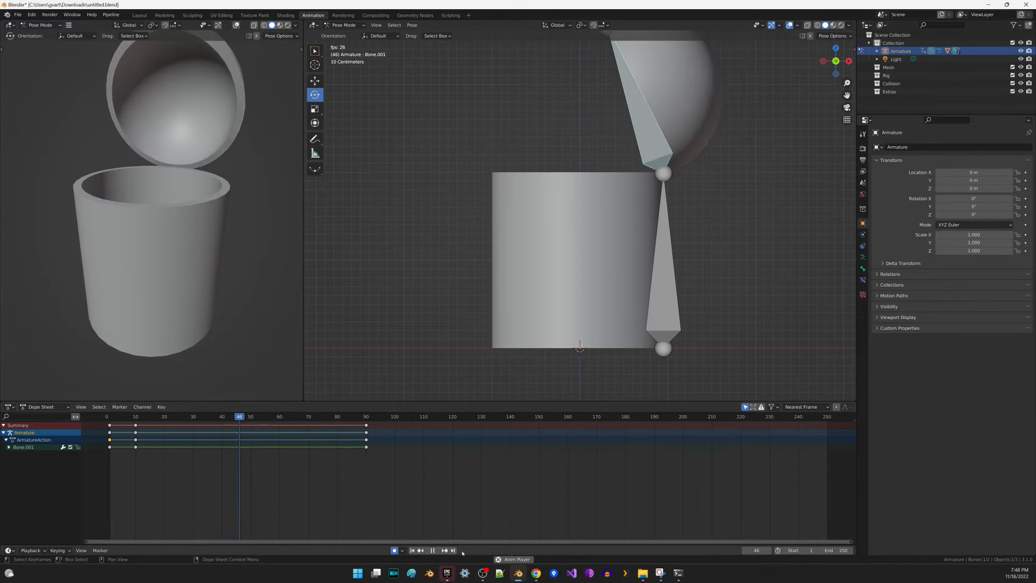
left_click(434, 551)
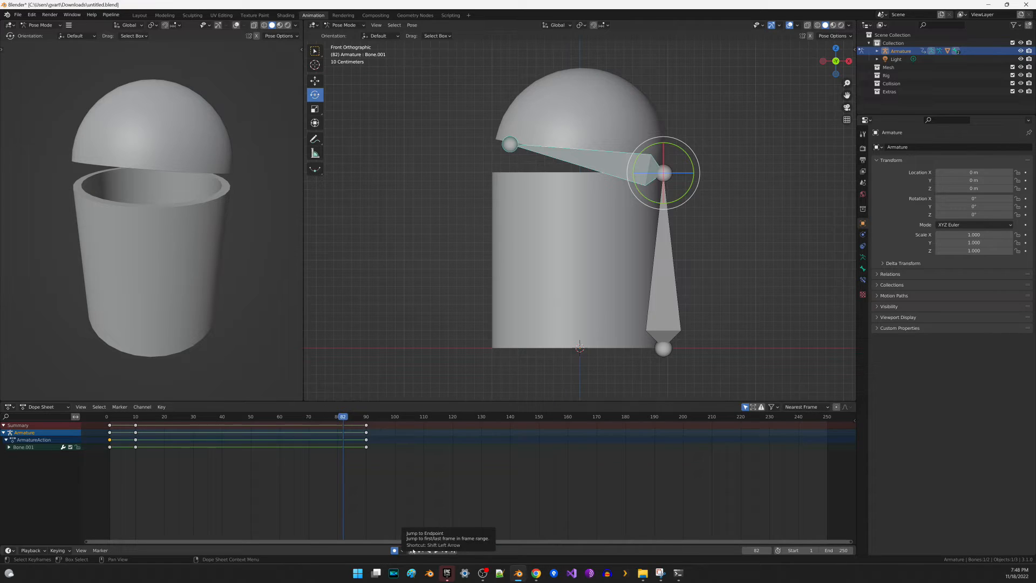
key("shift+Left")
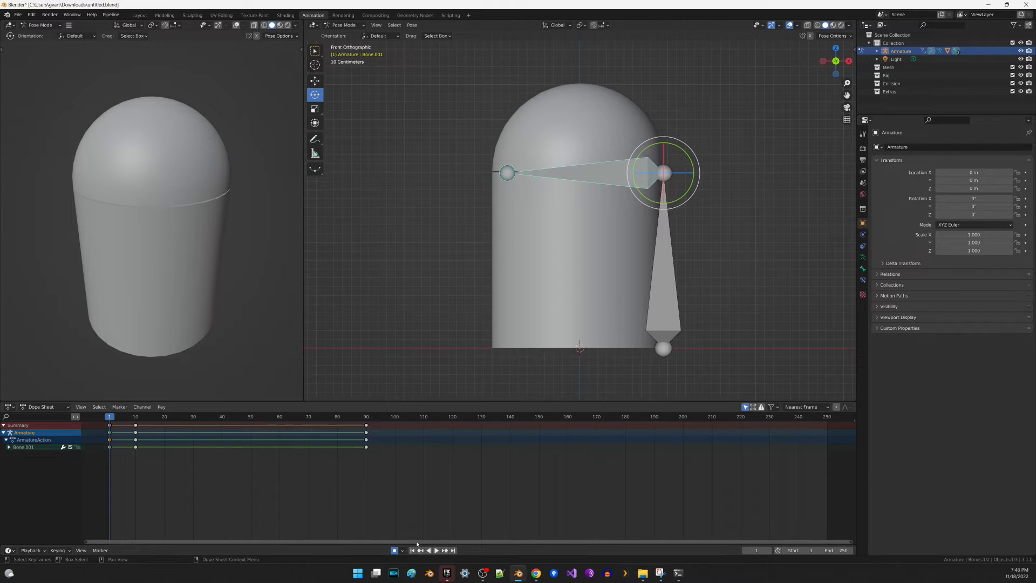
Step: In the Action Editor, rename the armature's action to "launch" and enable its fake user
left_click(69, 407)
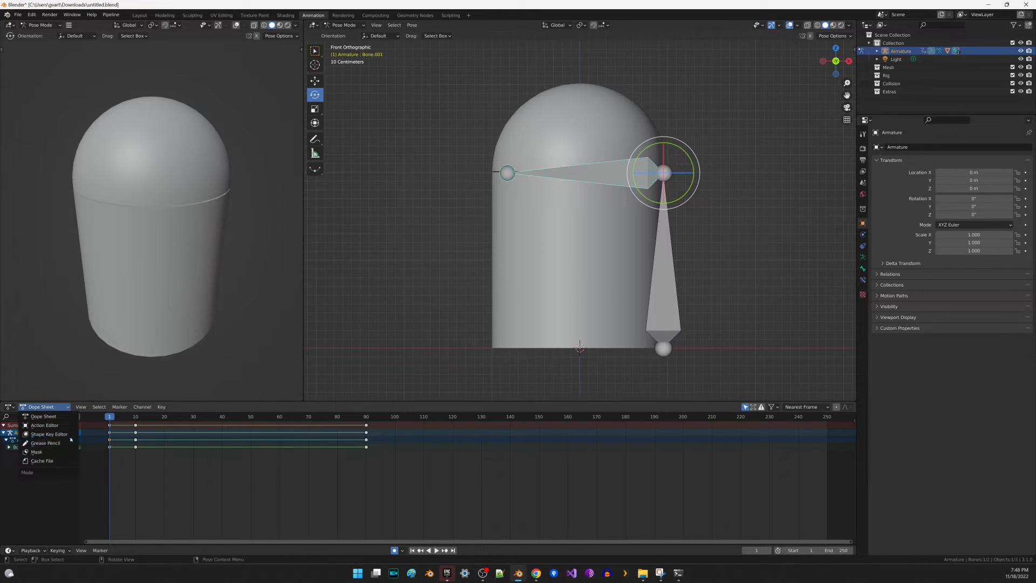
left_click(73, 428)
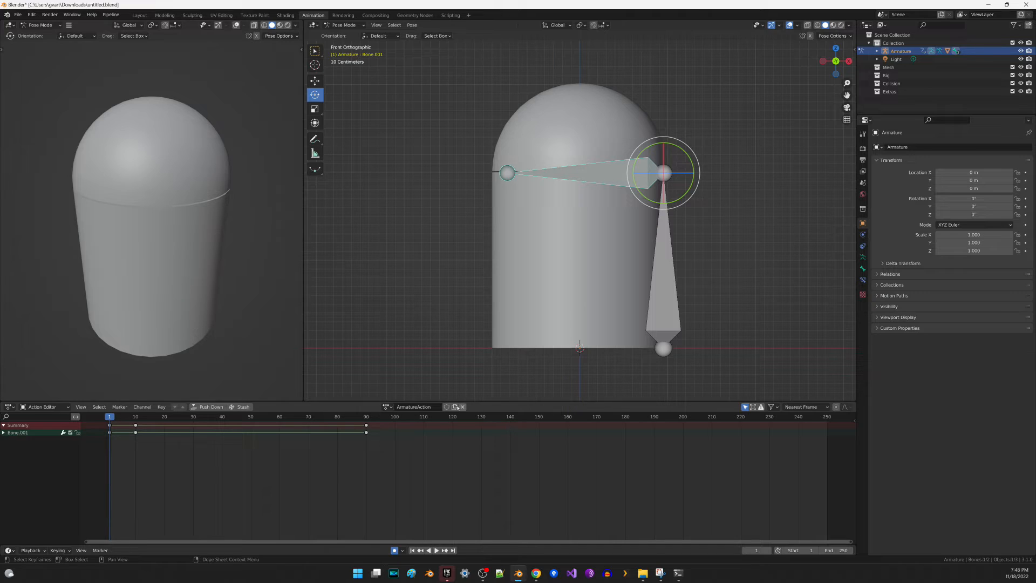
double_click(414, 406)
key("BackSpace")
type("launch")
key("Return")
left_click(446, 406)
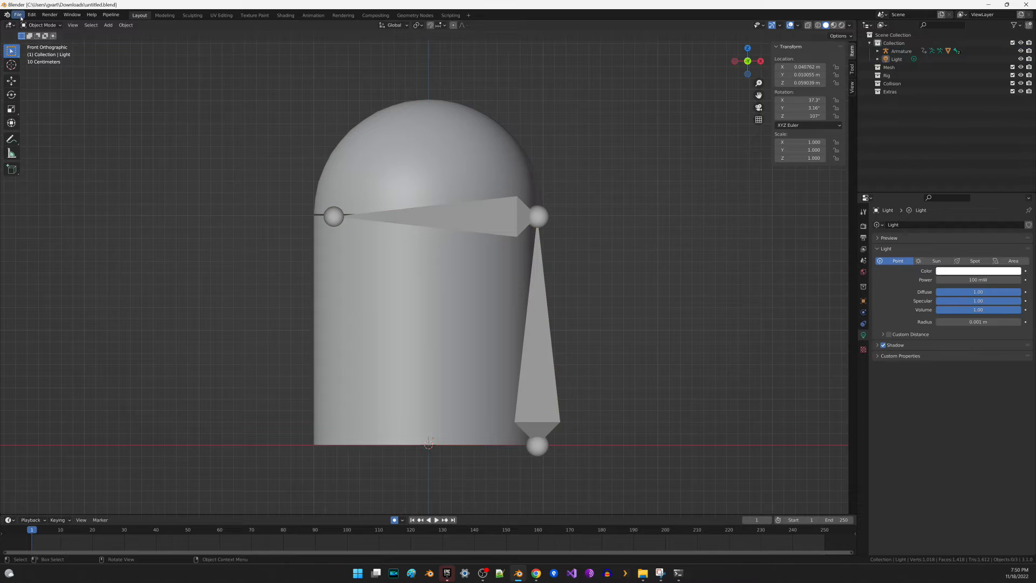
Step: Export the scene as untitled.fbx to the Downloads folder with the default FBX options
left_click(20, 16)
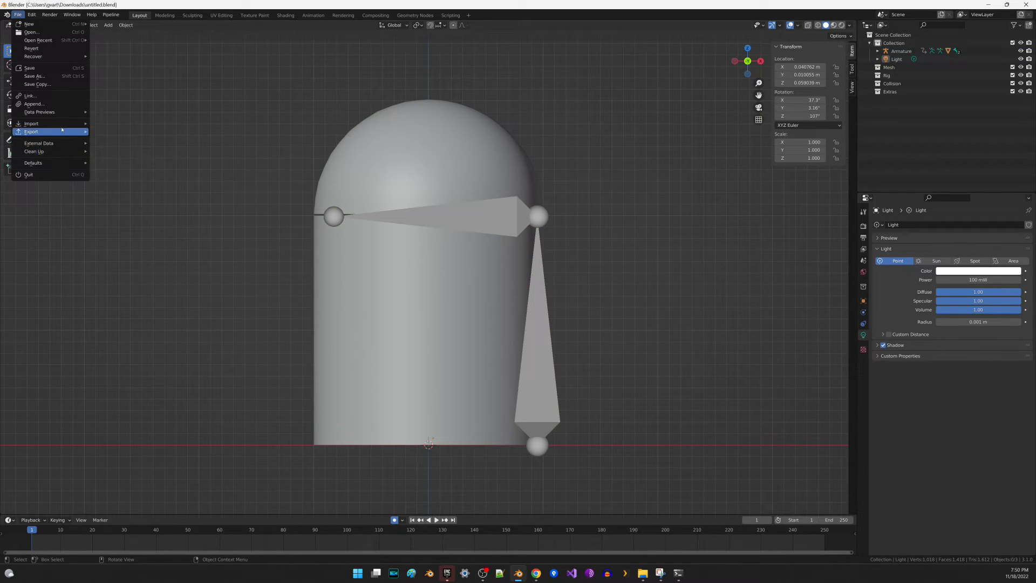
mouse_move(59, 132)
left_click(114, 204)
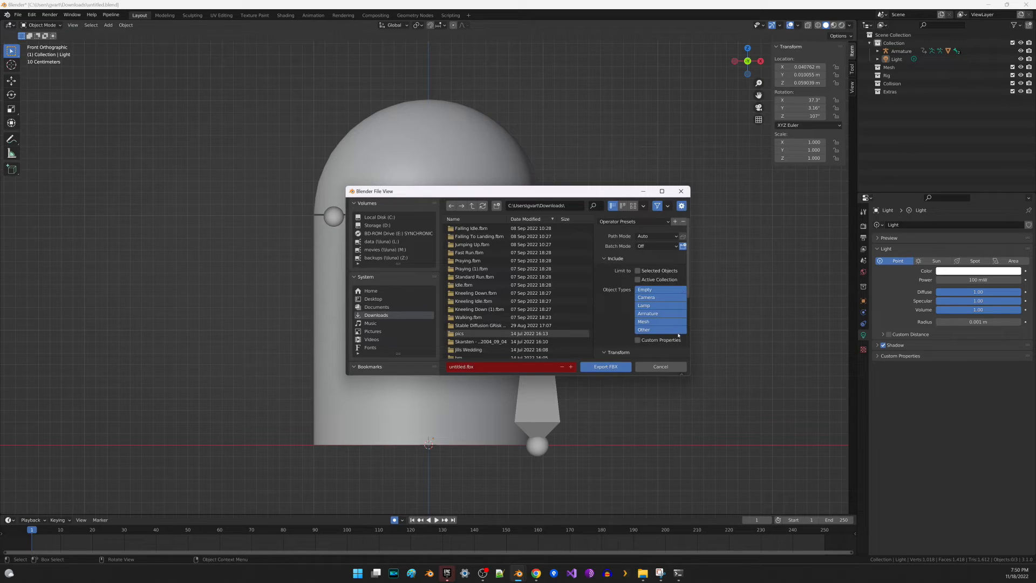
left_click(624, 367)
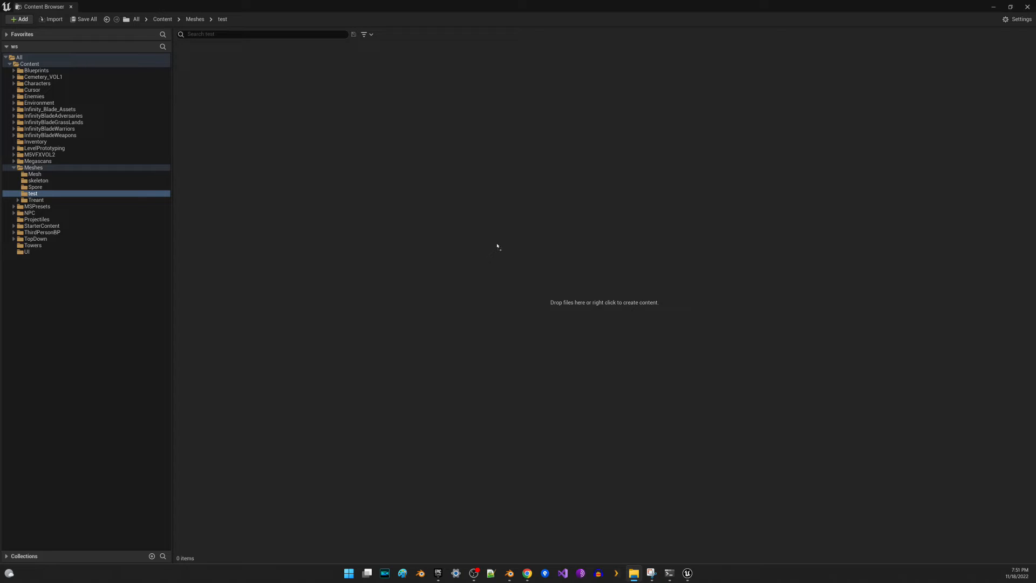
Step: Switch to the Unreal Engine Content Browser and import untitled.fbx into Meshes/test as a skeletal mesh with its animations
left_click_drag(499, 244, 499, 233)
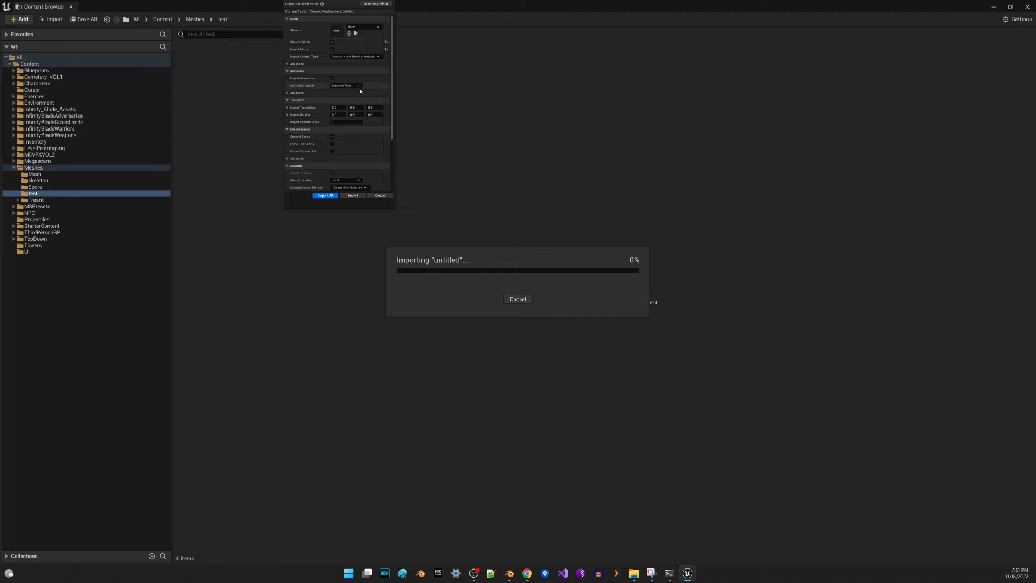
left_click(353, 196)
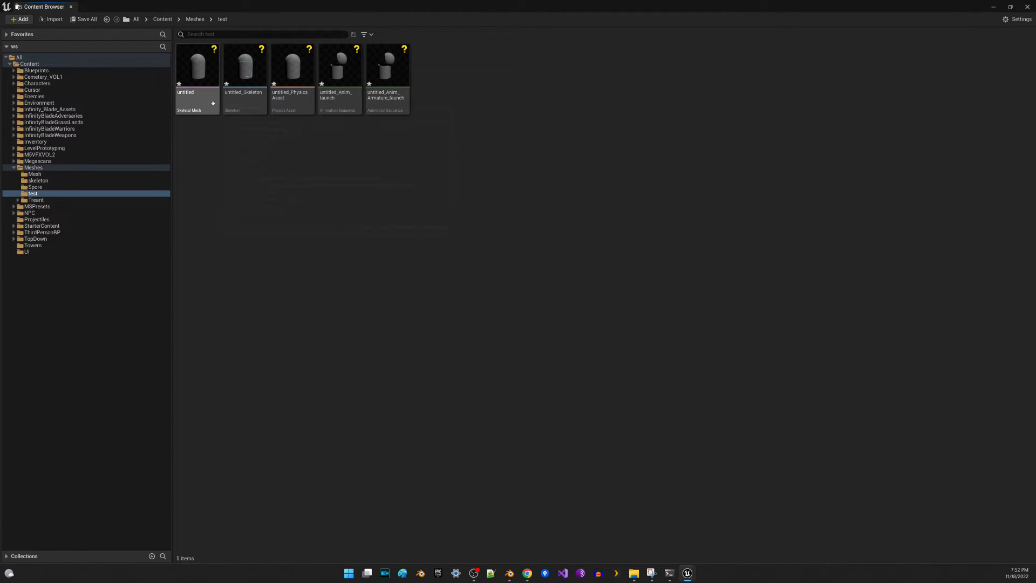
Step: Open the imported "untitled" skeletal mesh and inspect the cylinder and dome in its preview
left_click(196, 93)
left_click(196, 93)
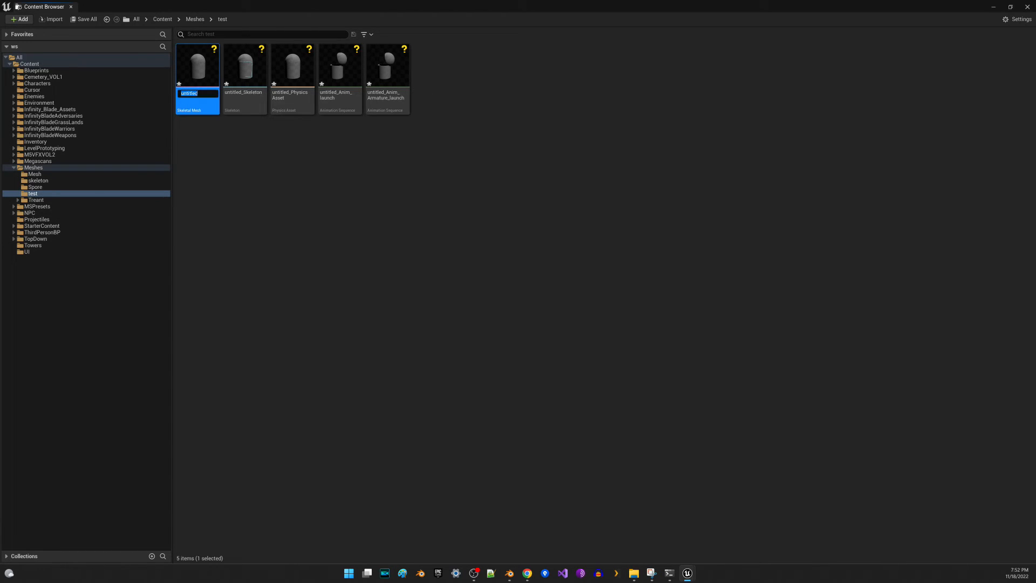
left_click(206, 69)
double_click(206, 70)
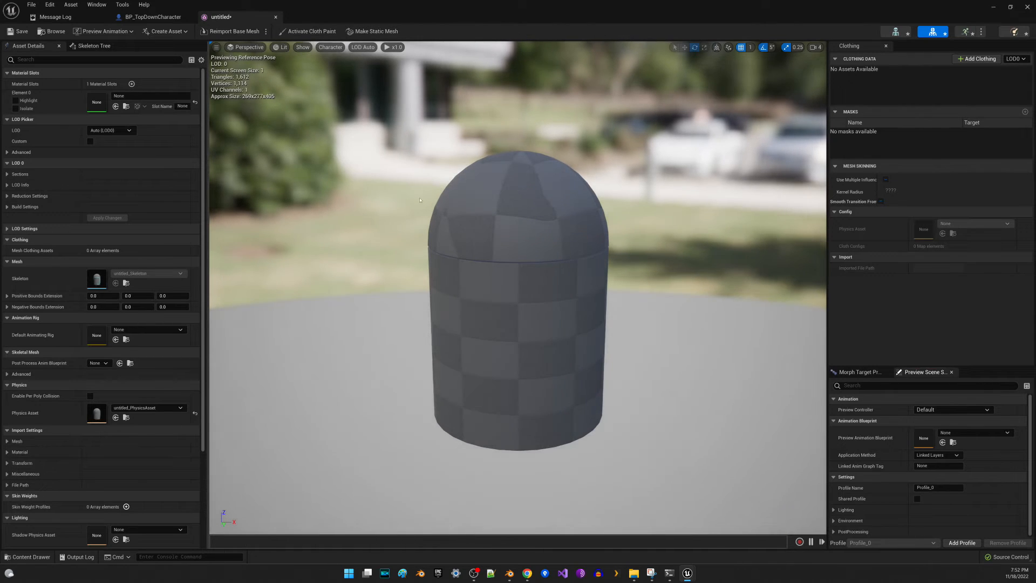
left_click_drag(636, 266, 621, 263)
mouse_move(615, 224)
left_mouse_down()
mouse_move(633, 197)
mouse_move(596, 183)
mouse_move(615, 237)
left_mouse_up()
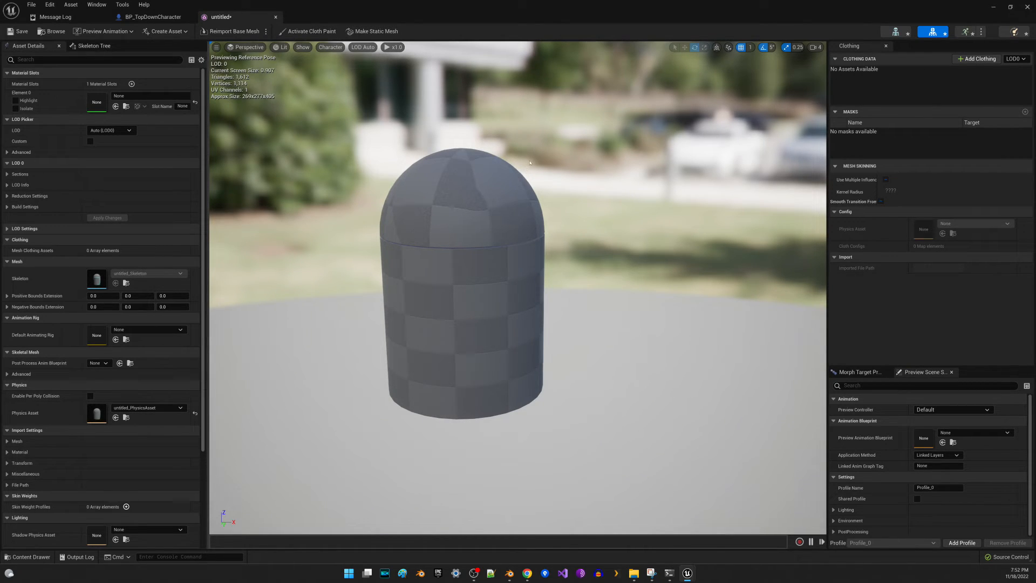
mouse_move(680, 132)
left_mouse_down()
mouse_move(687, 96)
mouse_move(678, 122)
left_mouse_up()
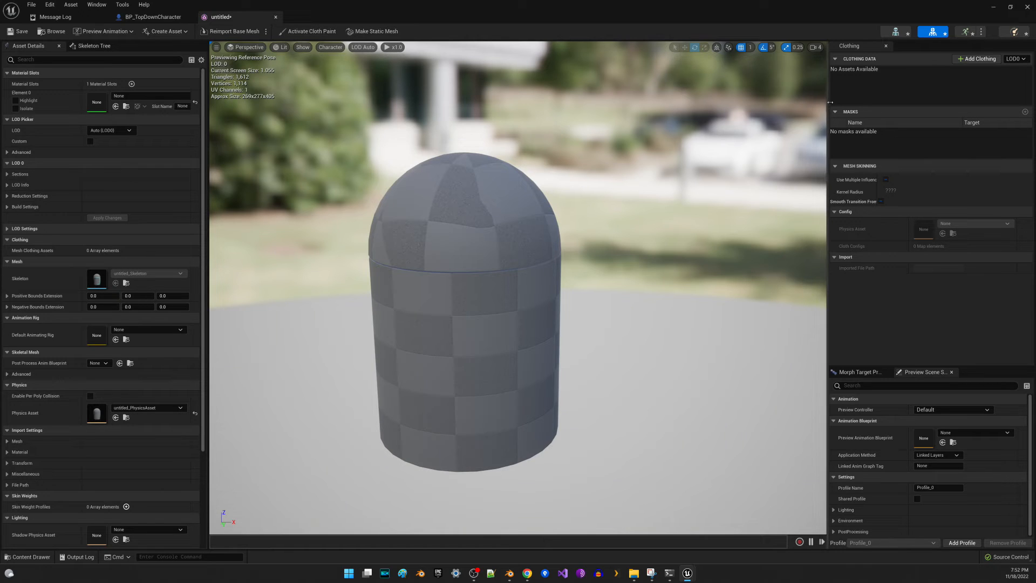
Step: Open the mesh's skeleton and examine the positions of Bone, Bone_001 and Bone_001_end
left_click(895, 32)
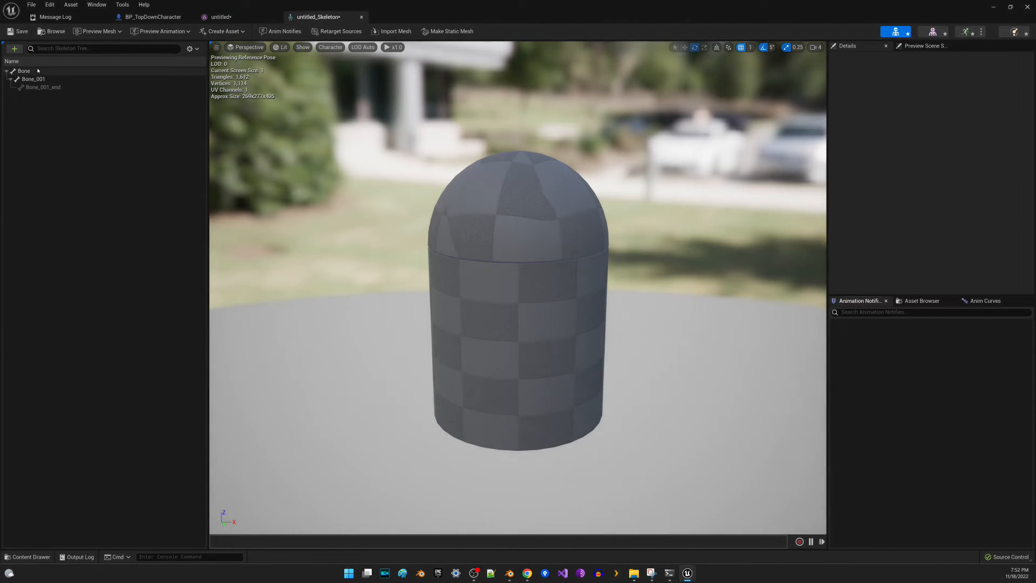
left_click(89, 87)
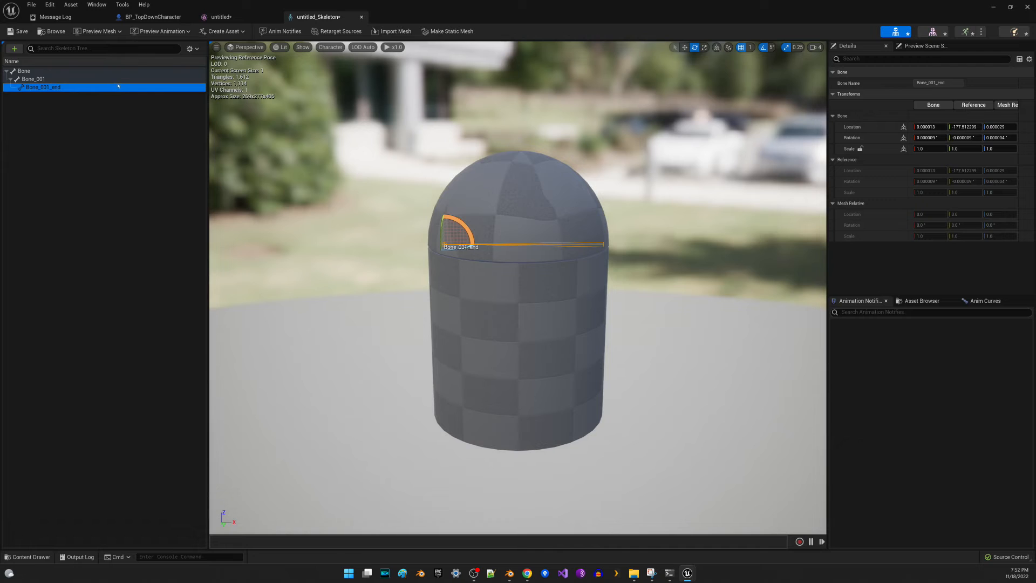
left_click(166, 79)
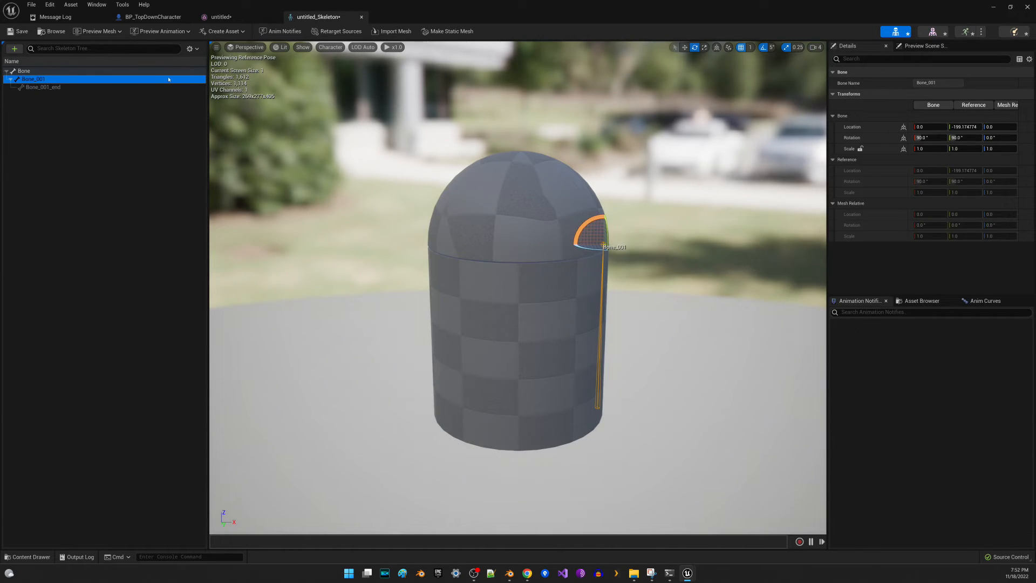
left_click(167, 72)
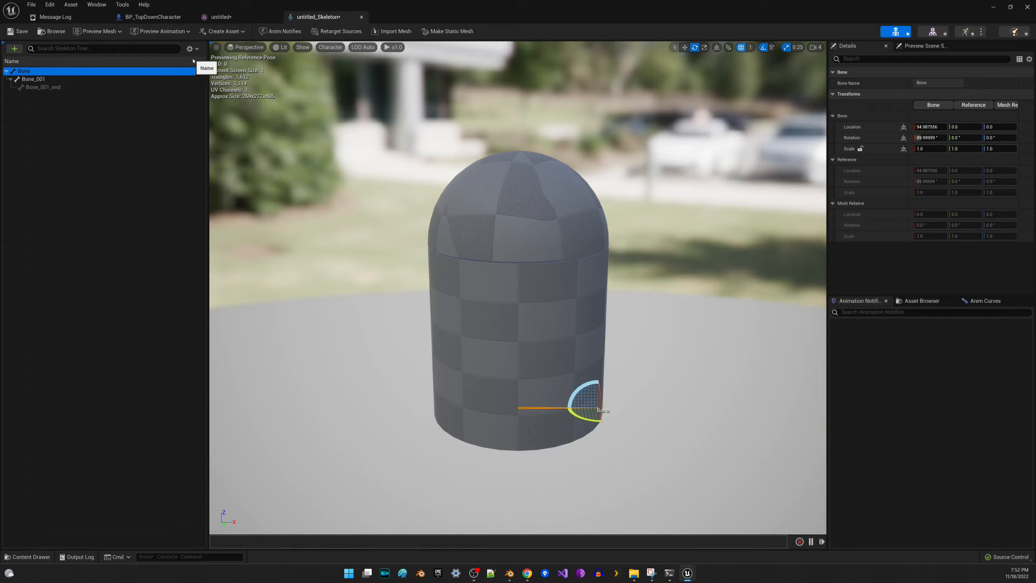
left_click(191, 87)
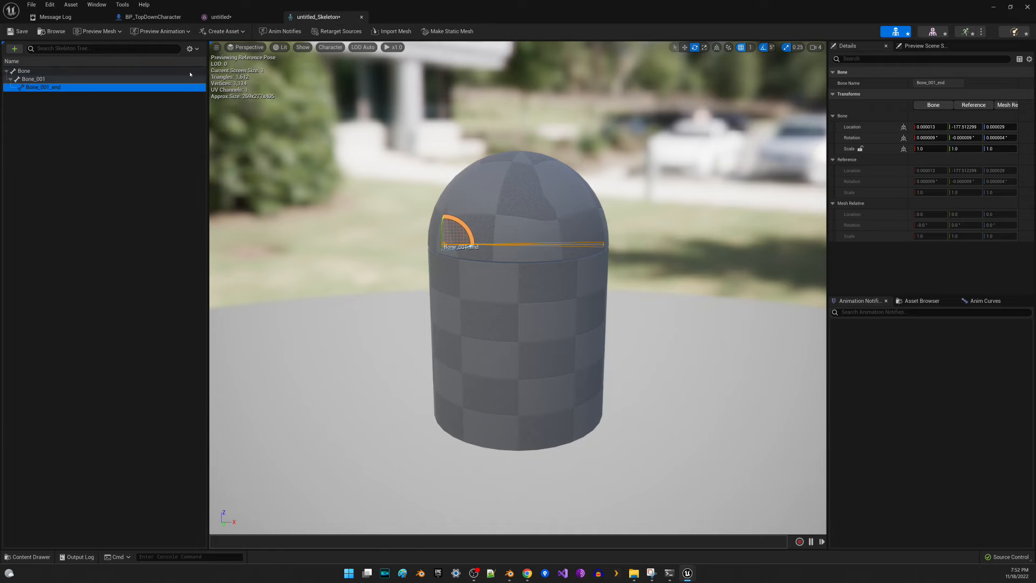
left_click(190, 73)
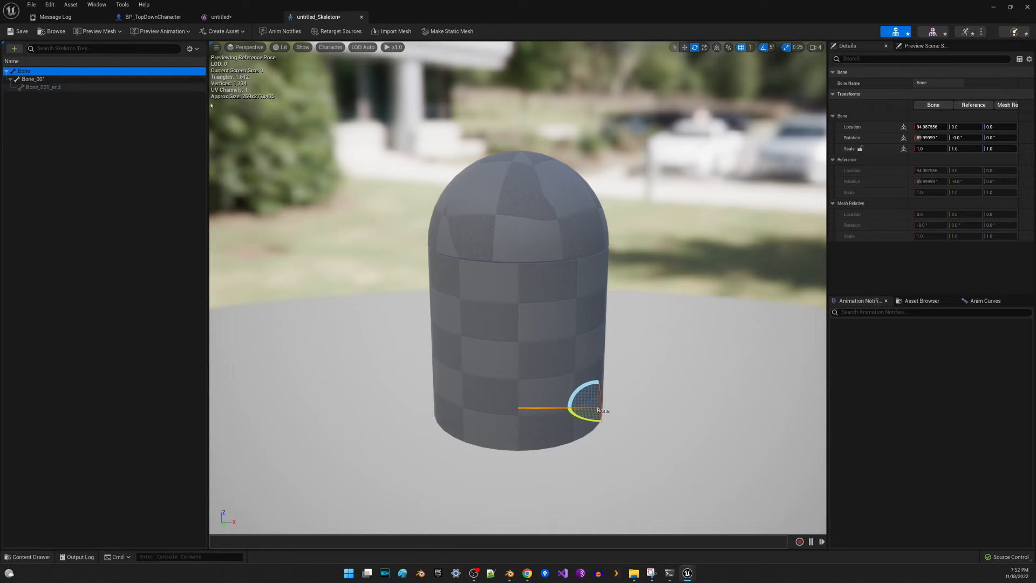
Step: Preview the untitled_Anim_launch animation, followed by the untitled_Anim_Armature_launch animation
left_click(963, 34)
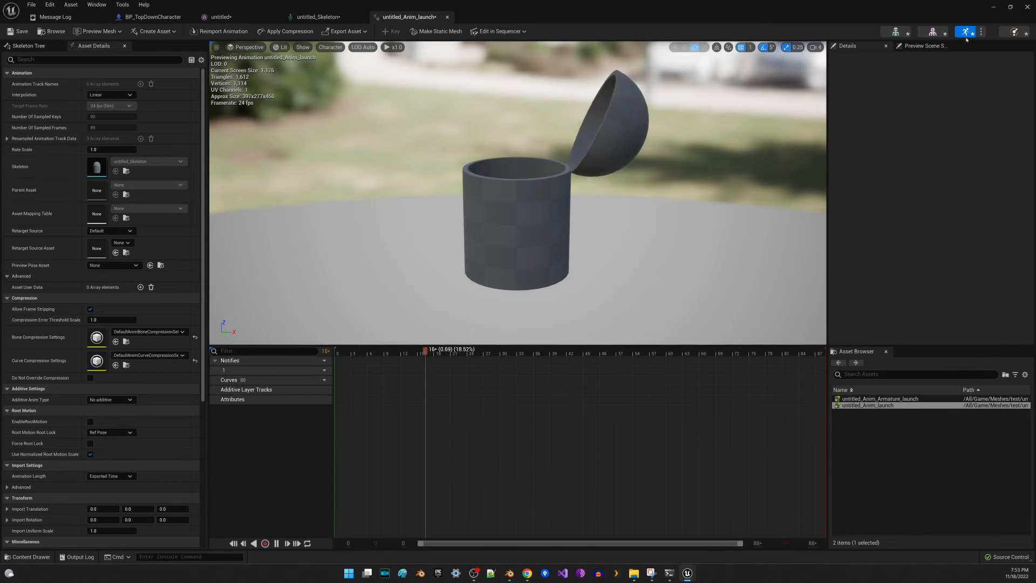
left_click(980, 33)
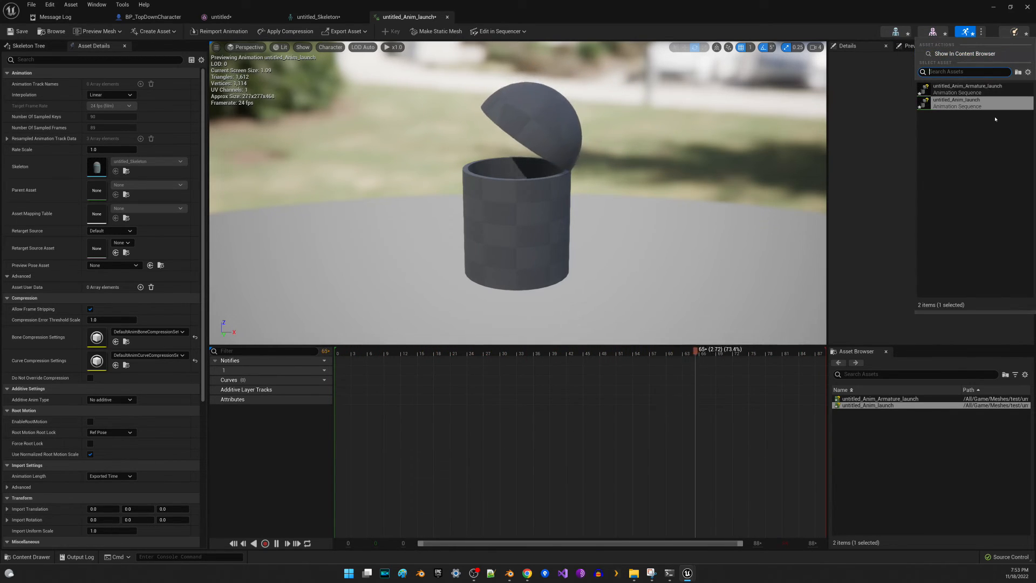
left_click(991, 87)
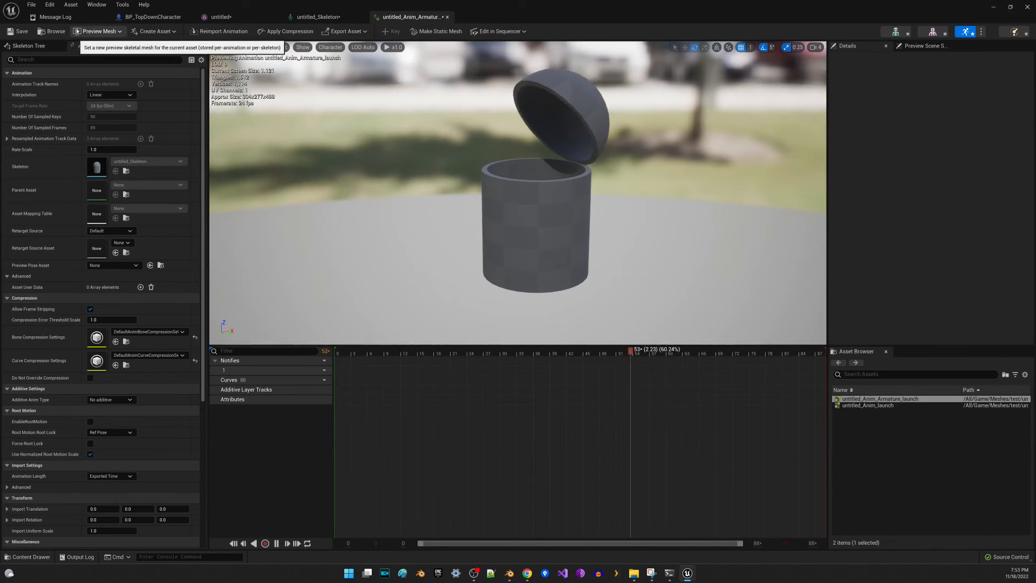
Step: Close the armature launch animation, move the asset editor window aside and maximize the running WickedSeason level window
left_click(448, 18)
left_click_drag(501, 14, 537, 120)
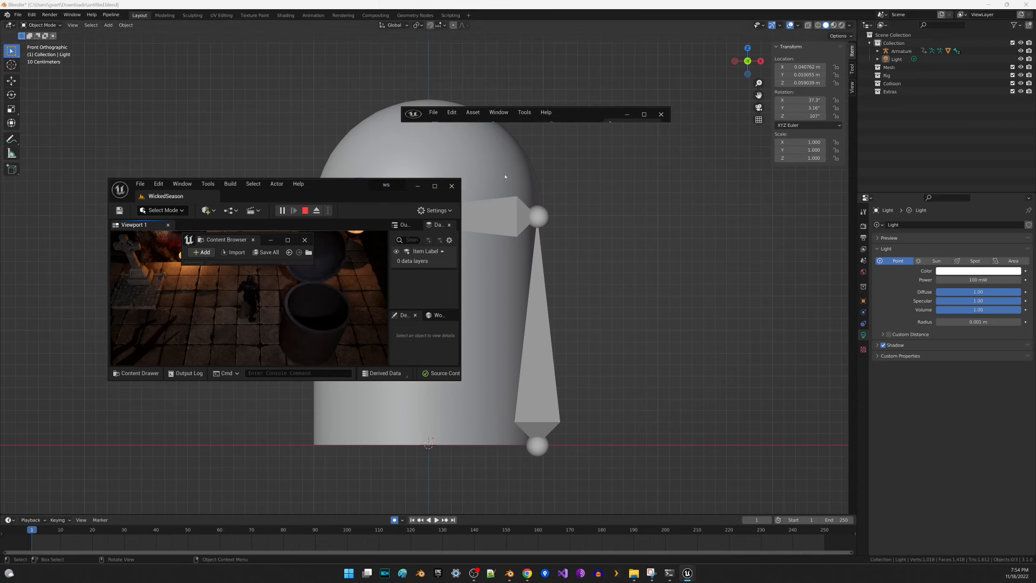
left_click(434, 185)
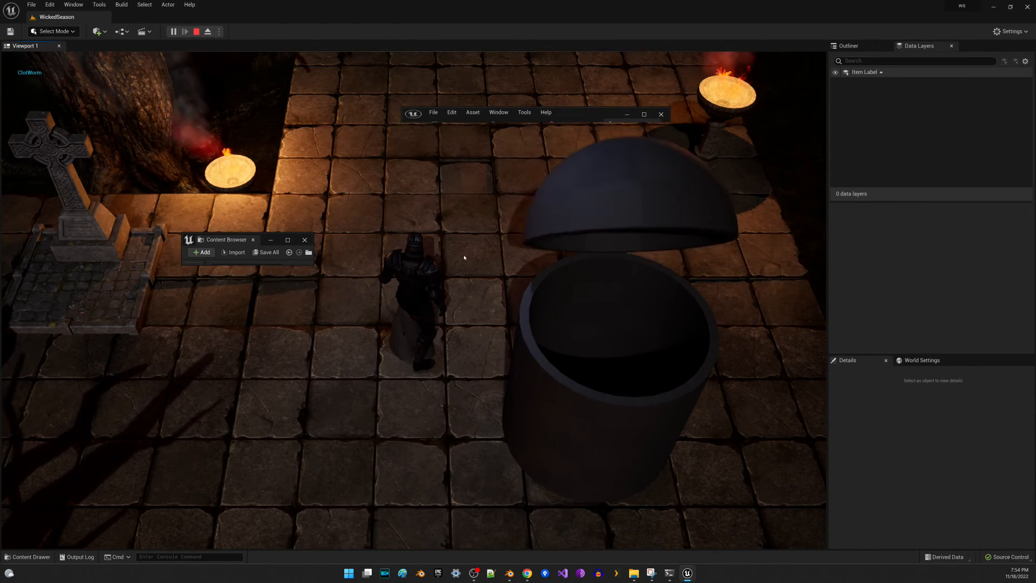
Step: Walk the character around the canister in the running level to check its lid animation in game
left_click(470, 418)
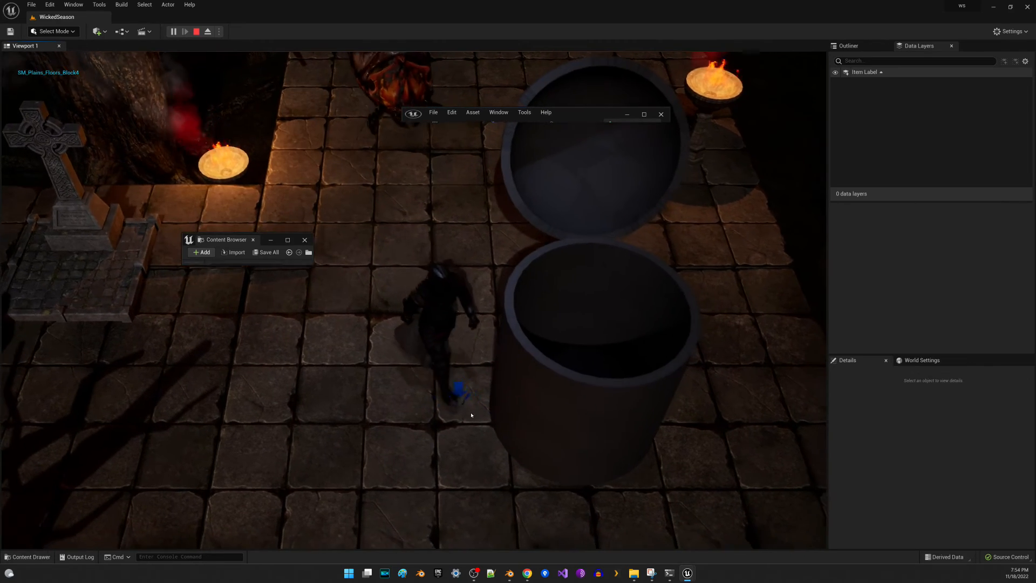
left_click(340, 390)
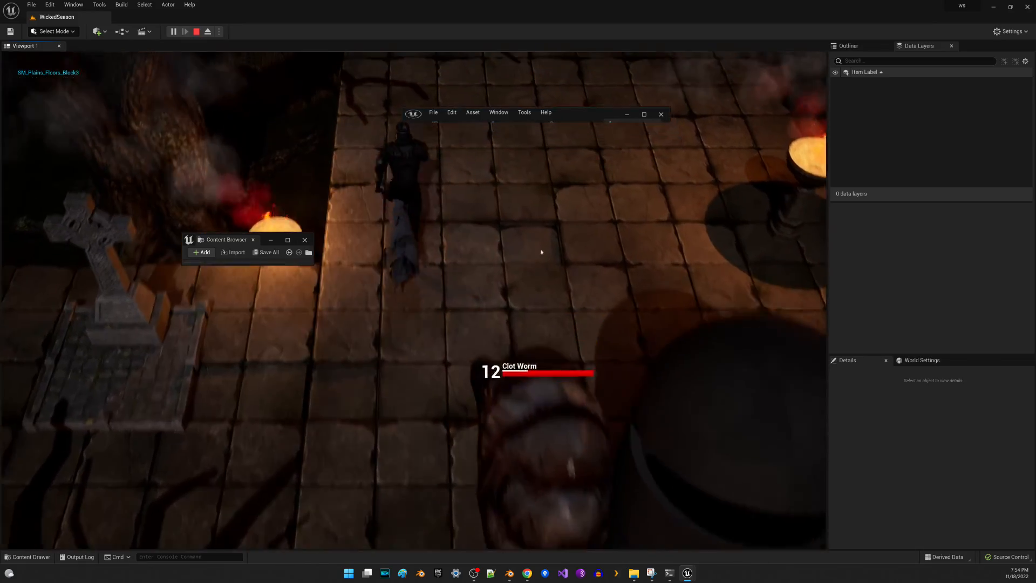
left_click(556, 256)
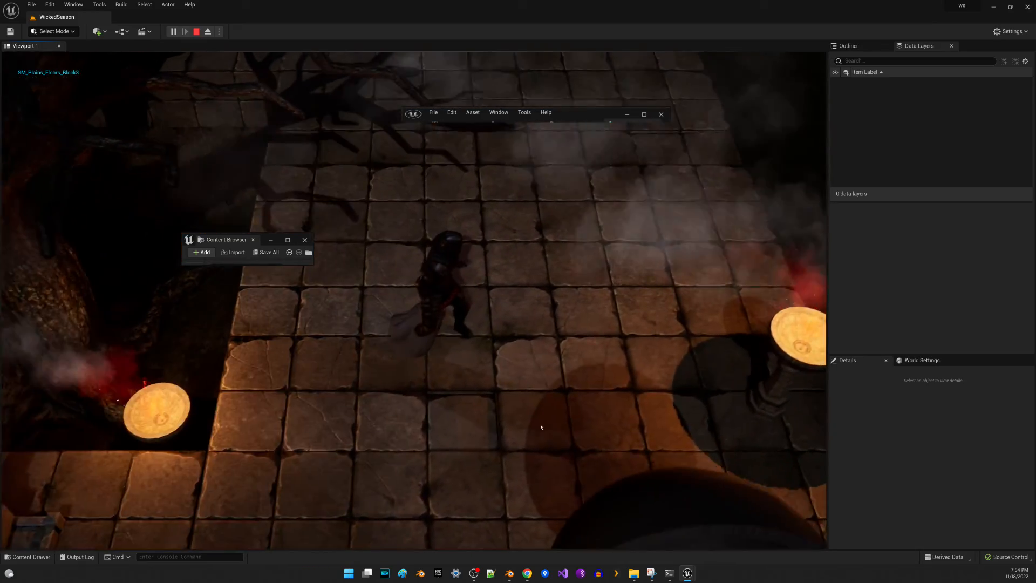
left_click(502, 423)
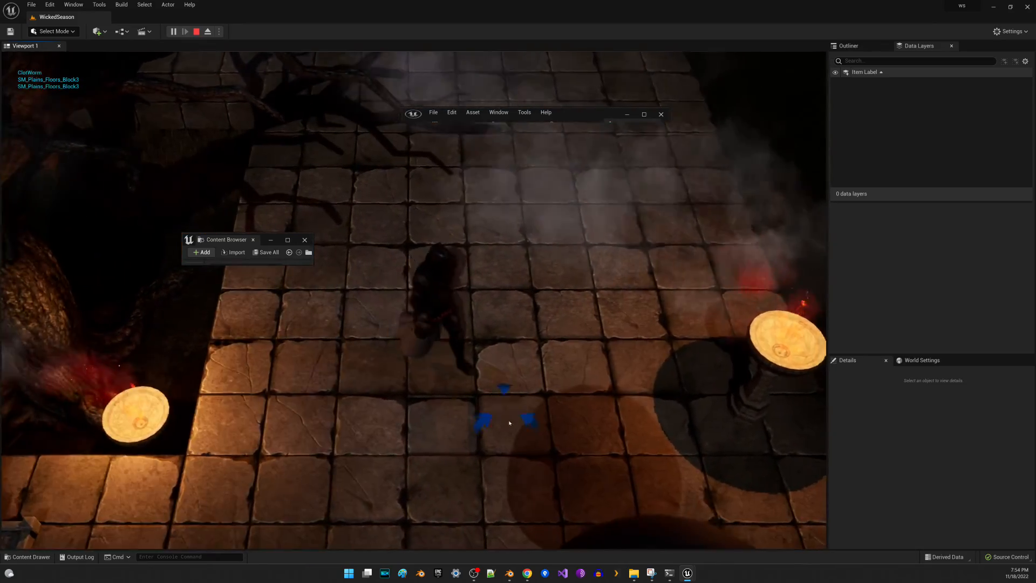
left_click(396, 484)
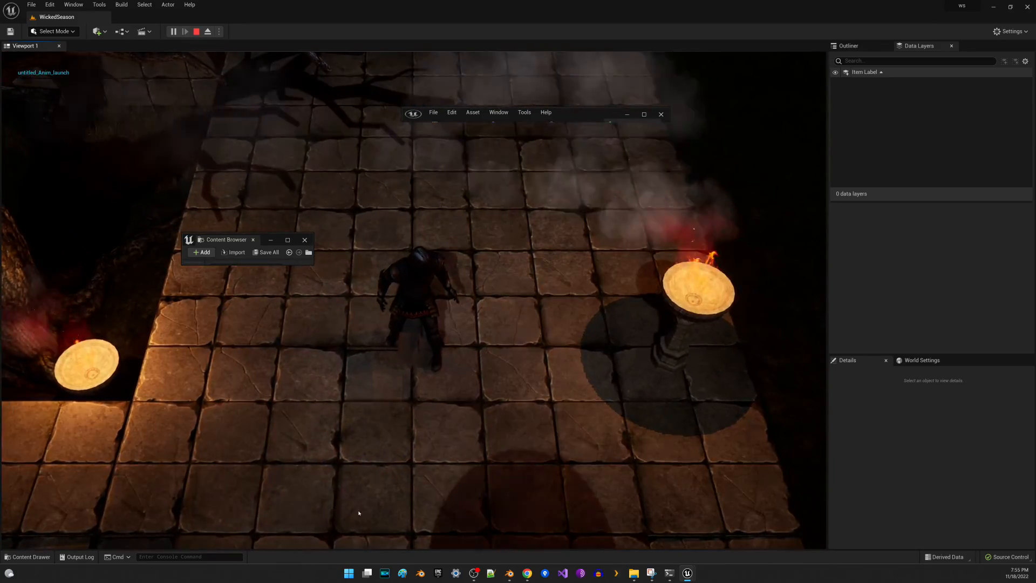
left_click(359, 507)
left_click(363, 500)
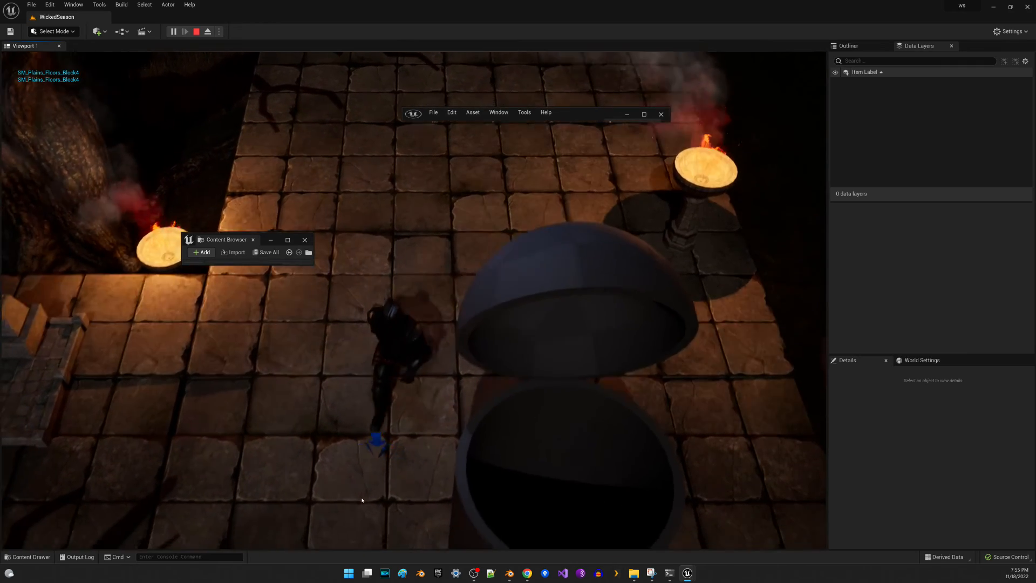
left_click(426, 499)
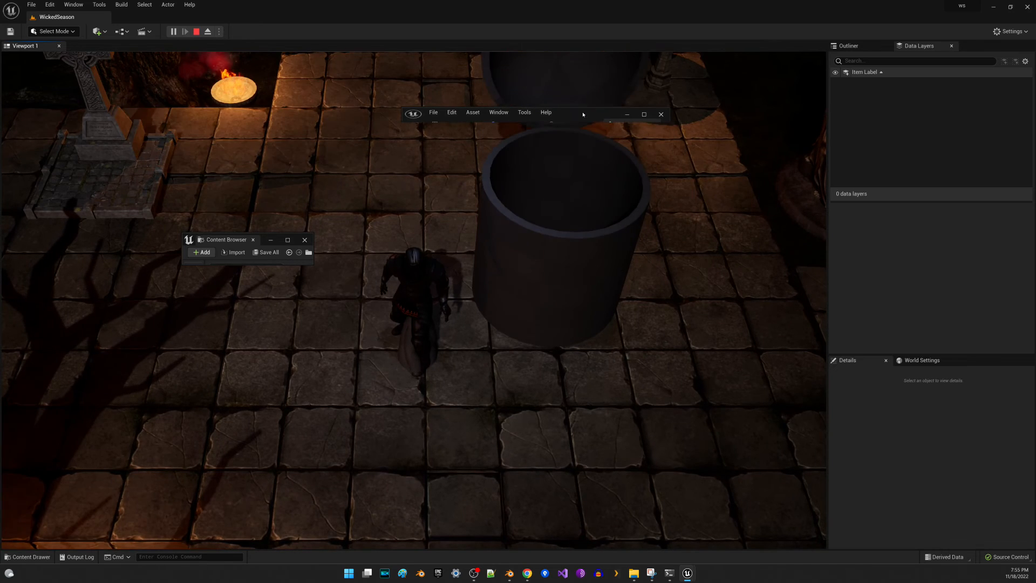
Step: Move the floating asset editor window away from the canister and walk the character past it to view the lid again
left_click_drag(582, 115, 318, 160)
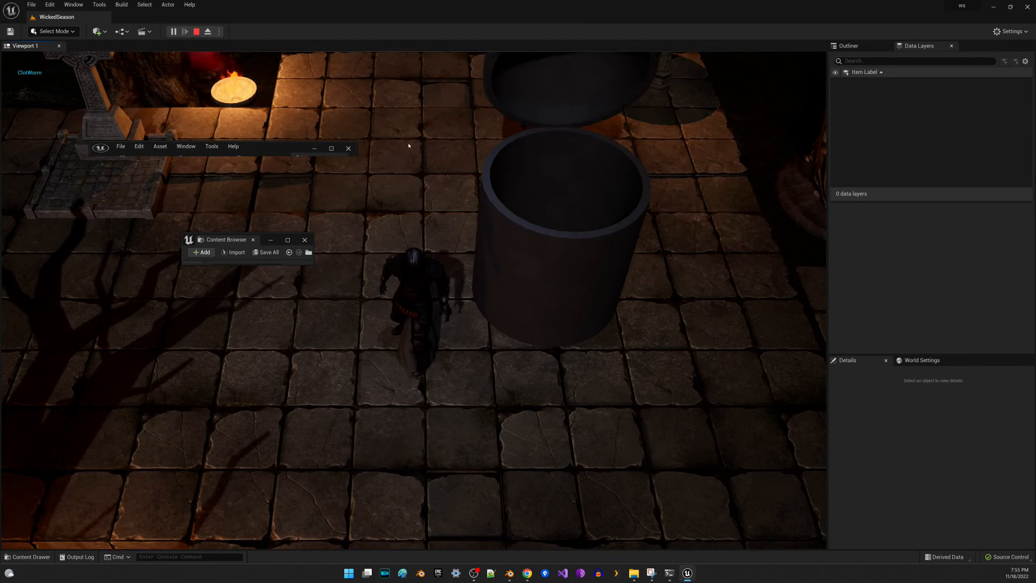
left_click(436, 132)
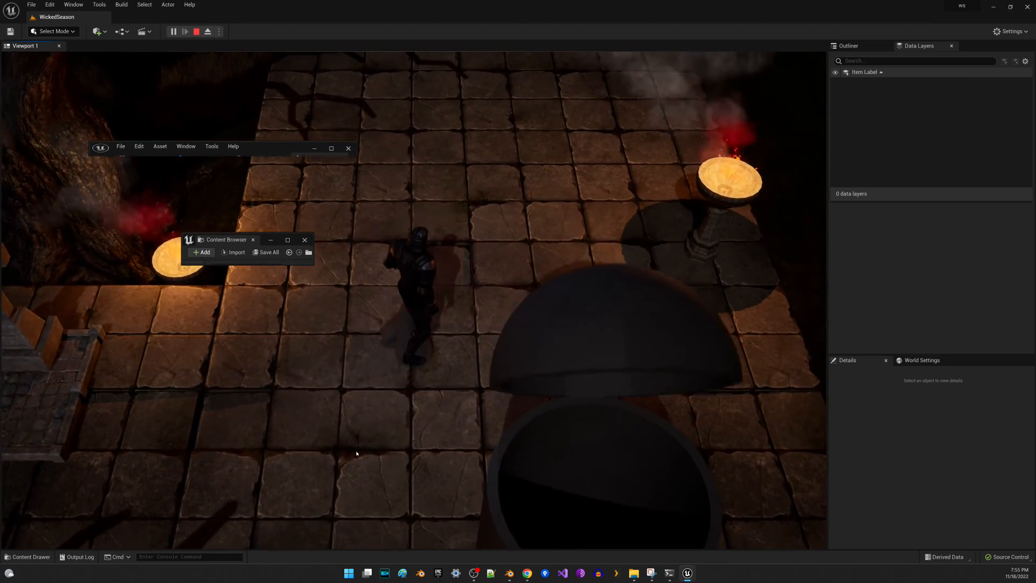
left_click(363, 445)
left_click(432, 416)
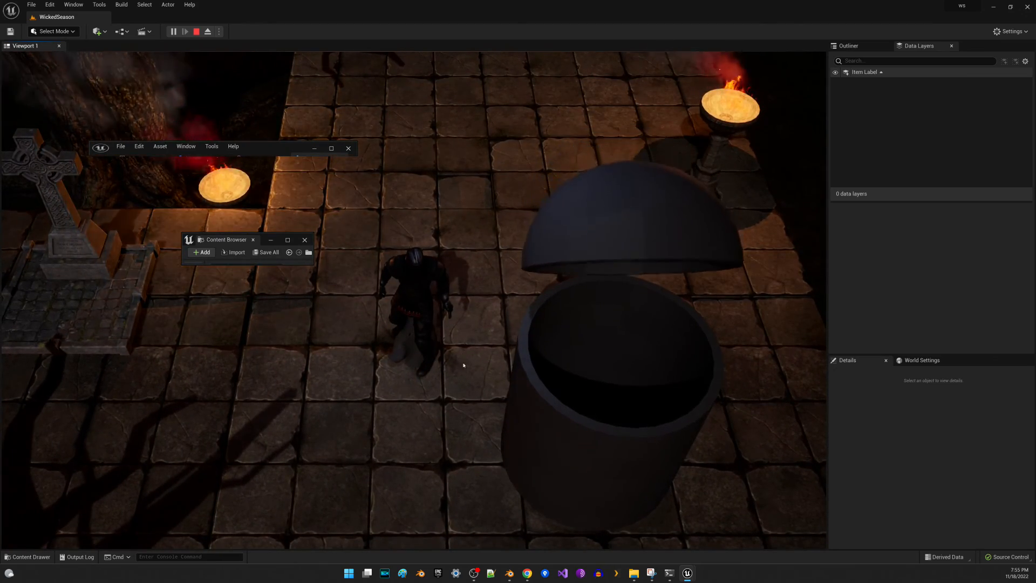
left_click(464, 421)
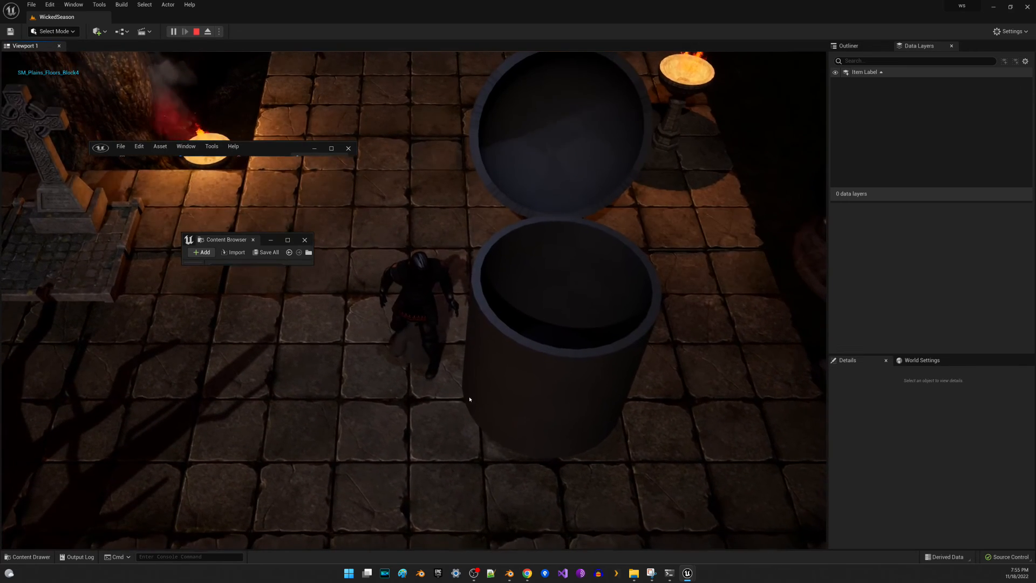